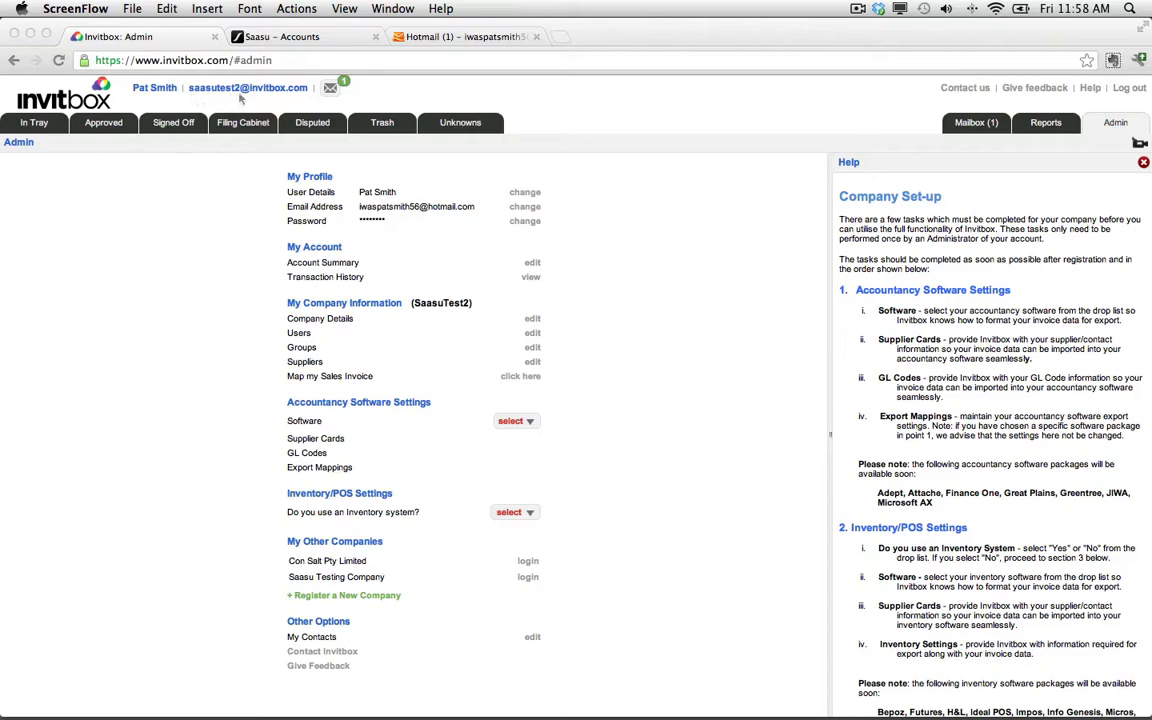
# Read the Invitbox company registration email in the Hotmail inbox, then return to the Invitbox admin page.
pyautogui.click(487, 36)
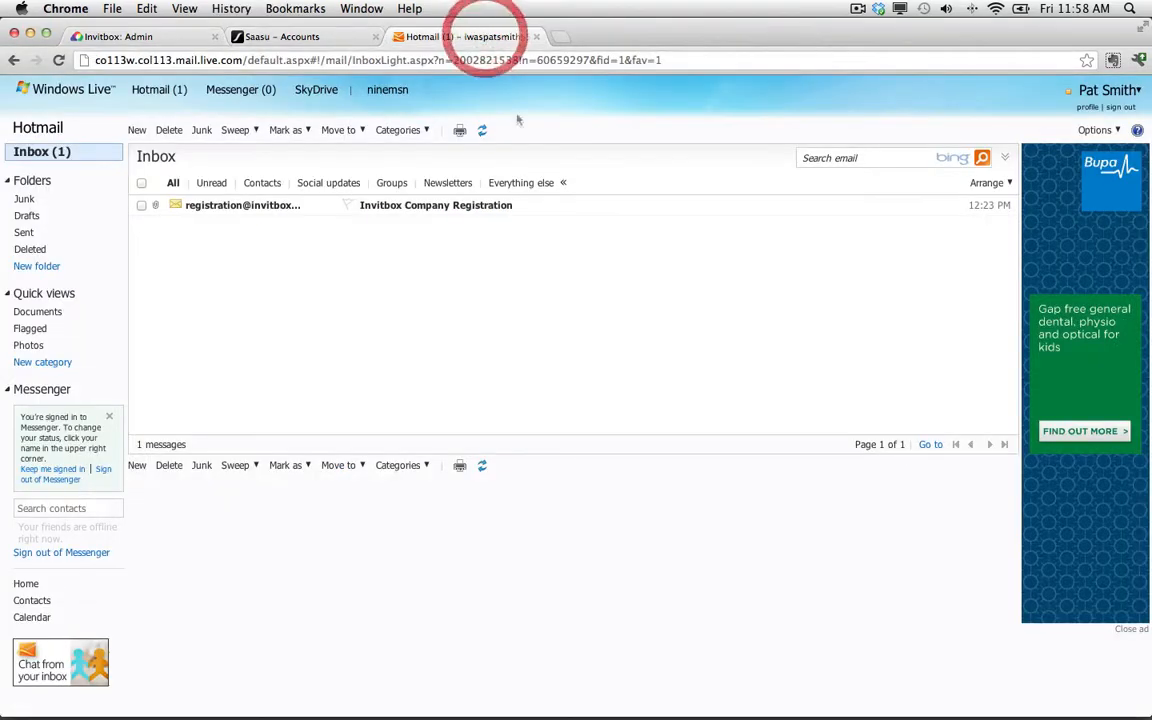
pyautogui.click(418, 206)
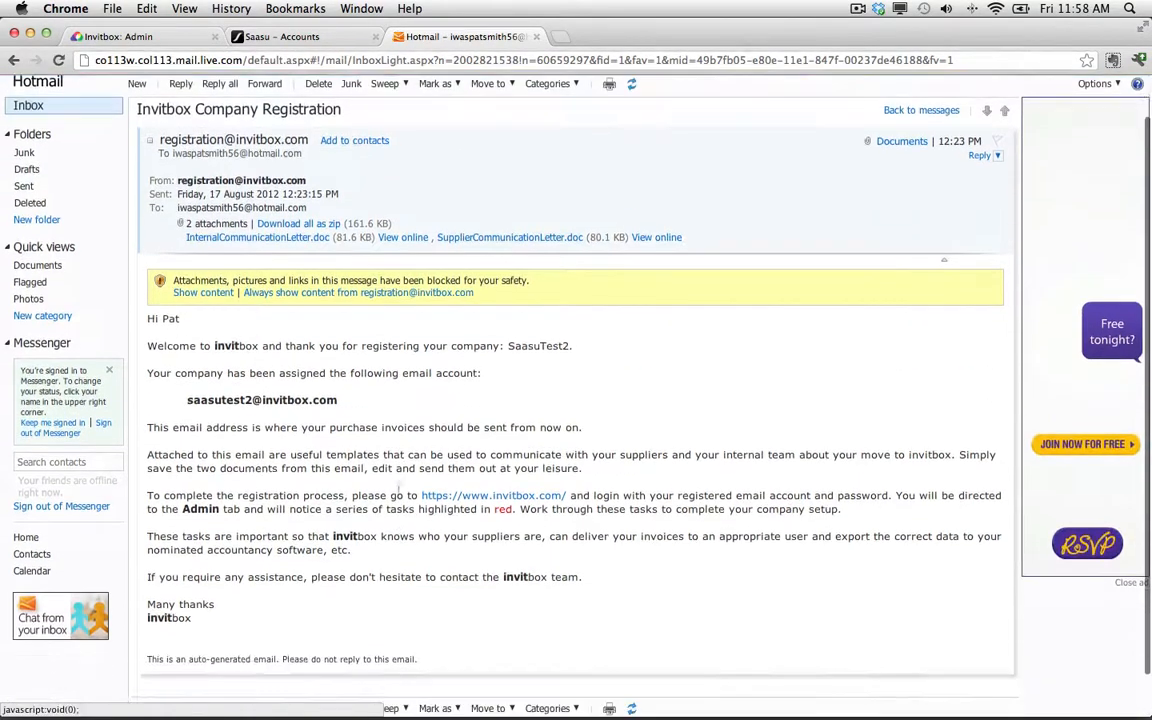
pyautogui.scroll(2, 351, 422)
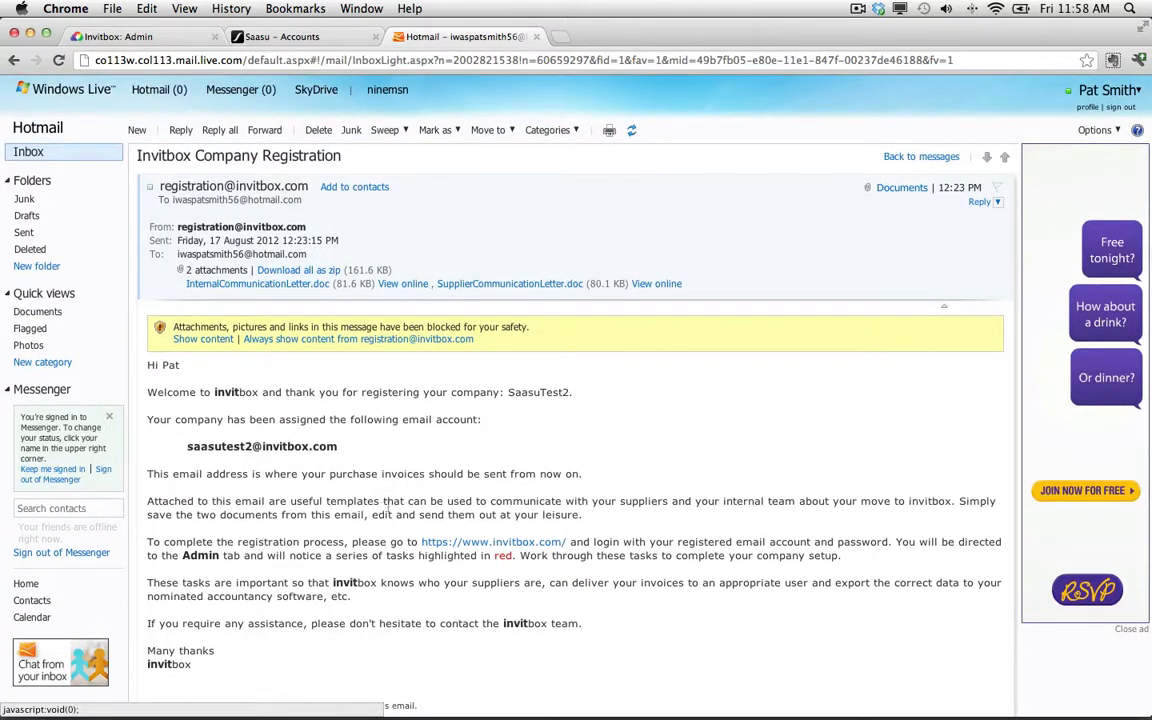
pyautogui.click(118, 36)
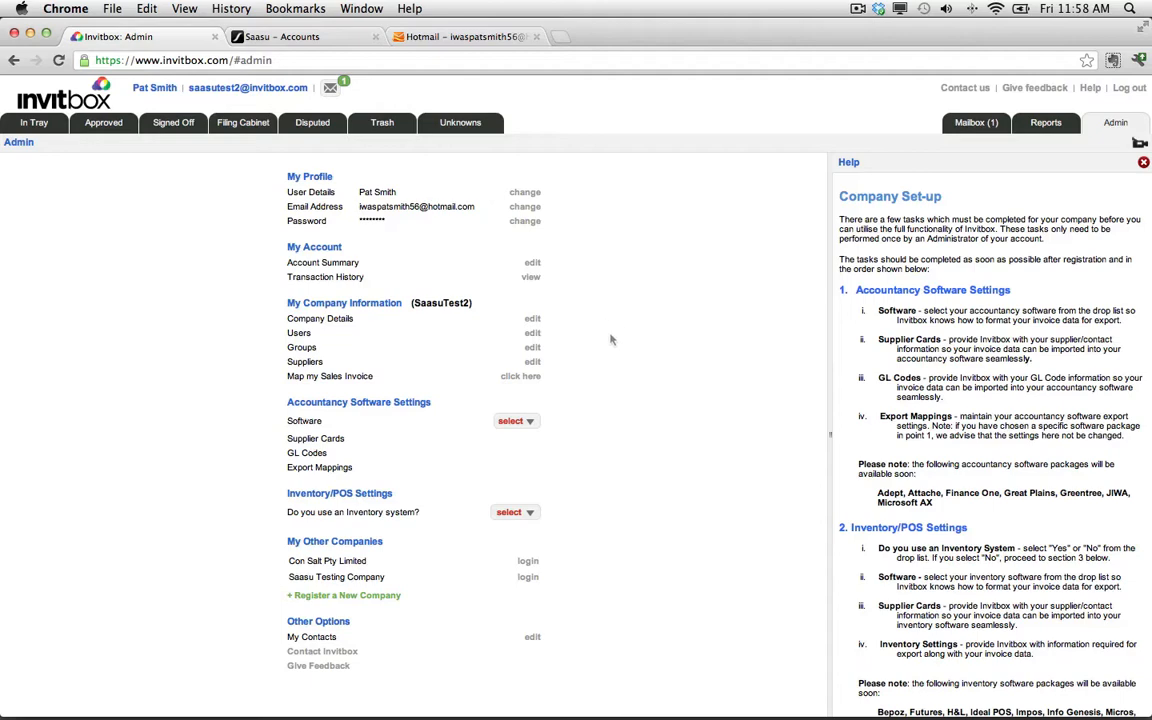
# Review the Saasu dashboard and the Invitbox Company Set-up help instructions.
pyautogui.click(312, 40)
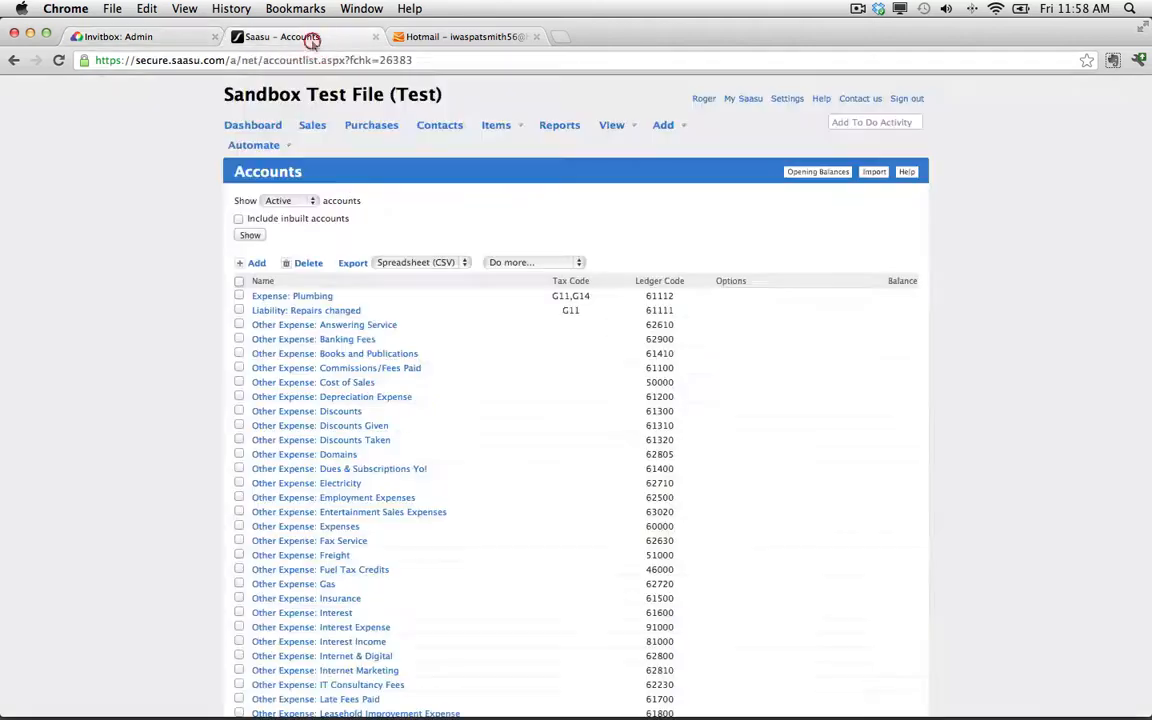
pyautogui.click(253, 125)
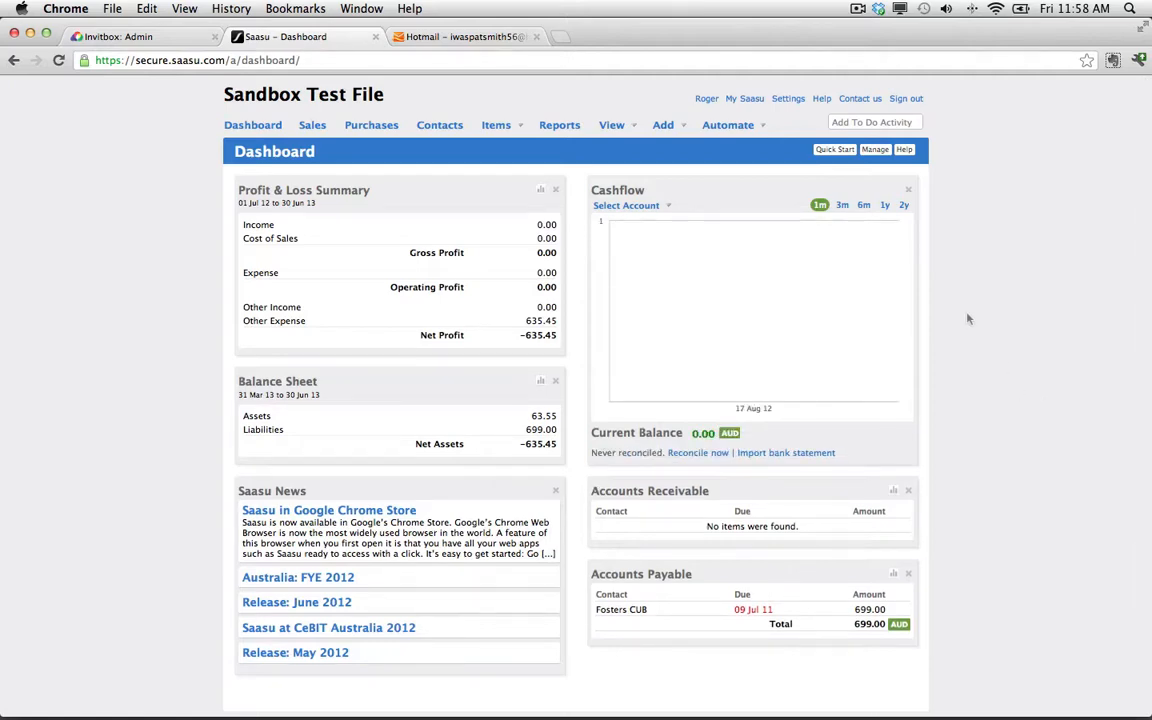
pyautogui.click(115, 36)
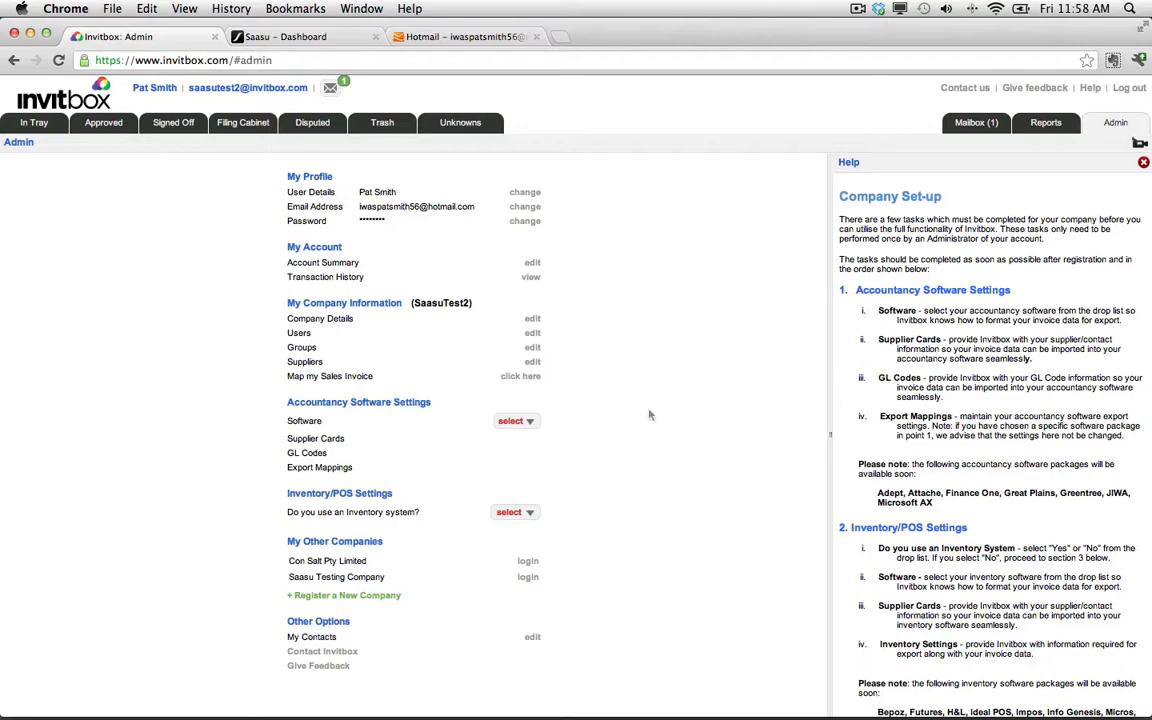
pyautogui.scroll(-5, 950, 378)
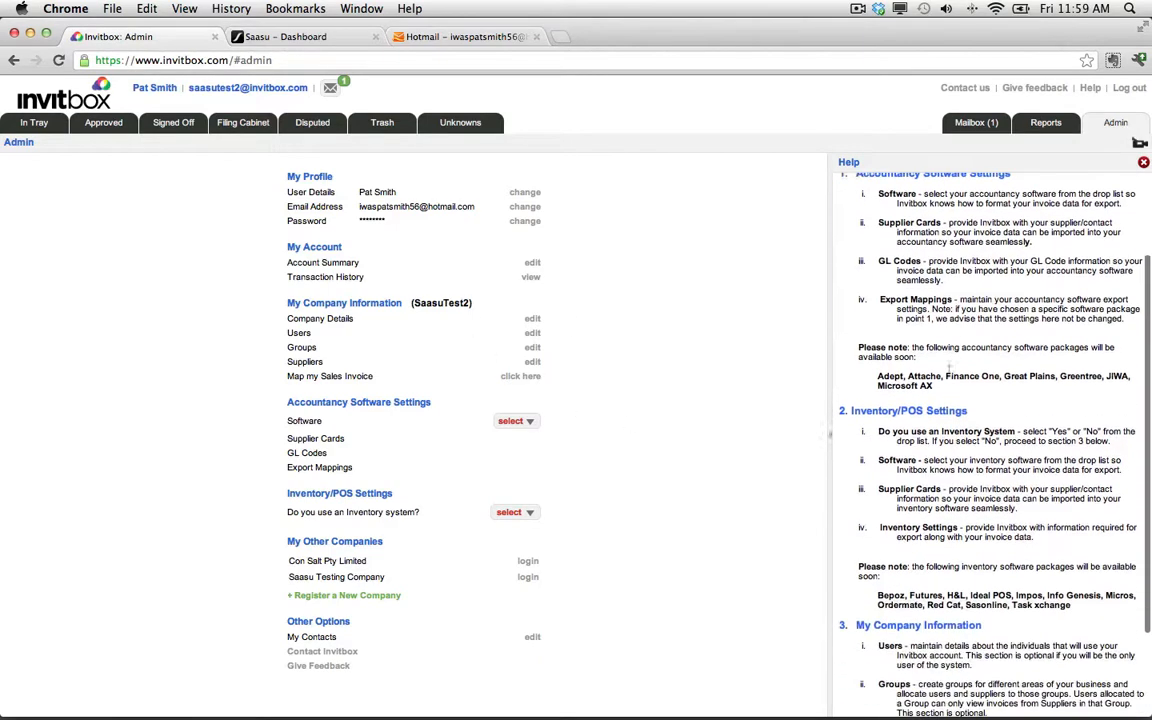
pyautogui.scroll(6, 948, 370)
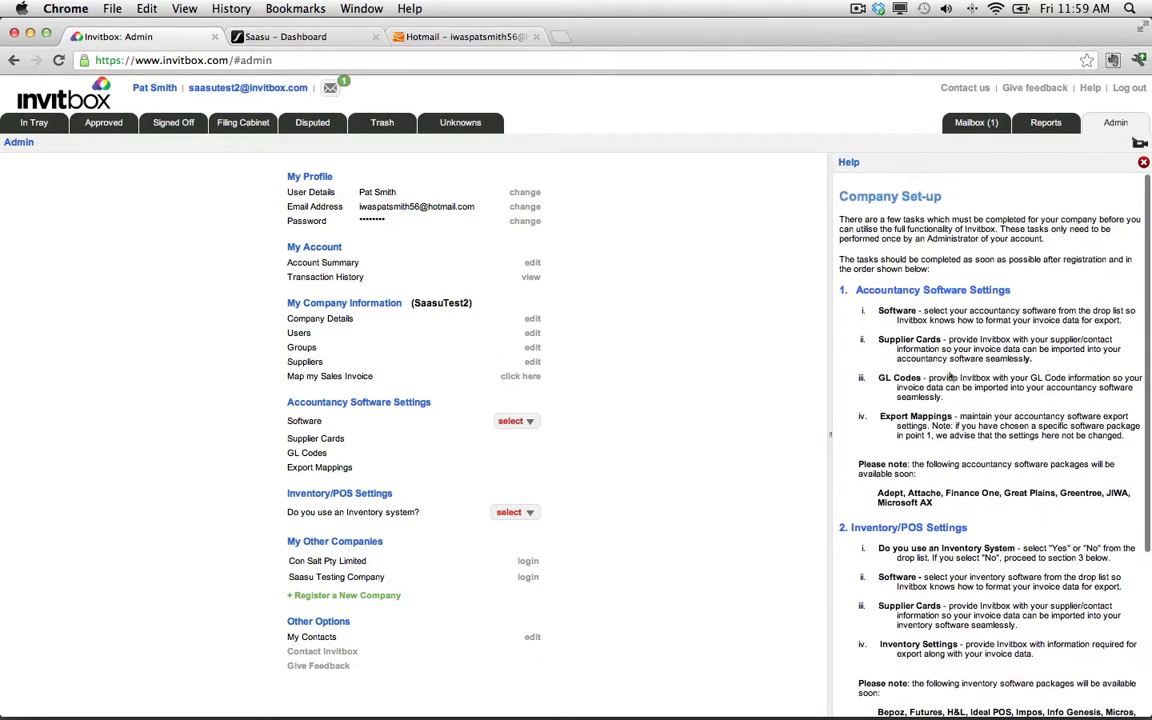
pyautogui.scroll(-6, 948, 370)
pyautogui.scroll(6, 952, 377)
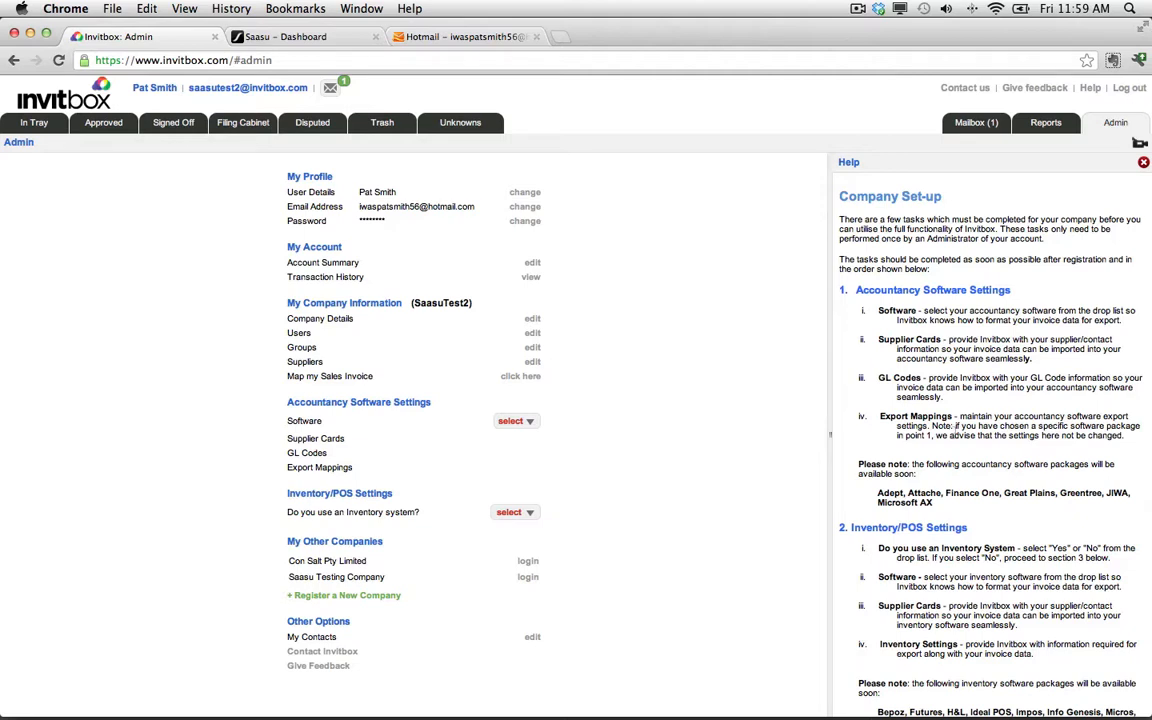
# Close the set-up help and reset the Web Services Access Key under Saasu's Web Services settings.
pyautogui.click(1143, 162)
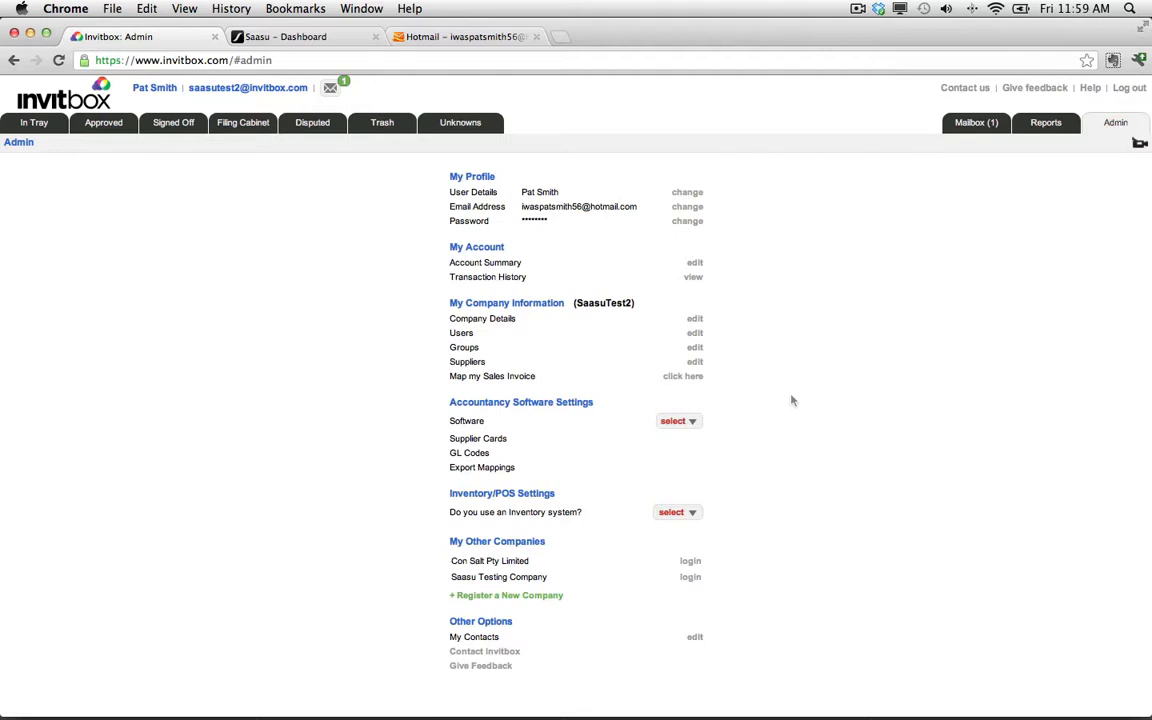
pyautogui.click(309, 38)
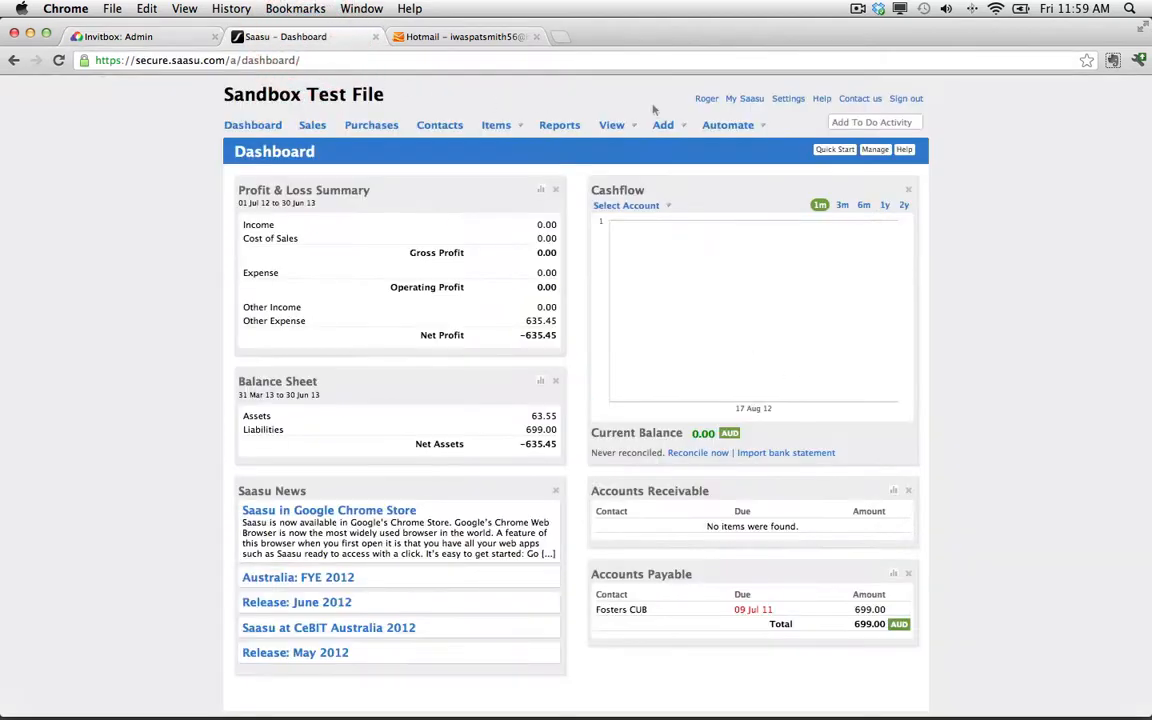
pyautogui.click(792, 101)
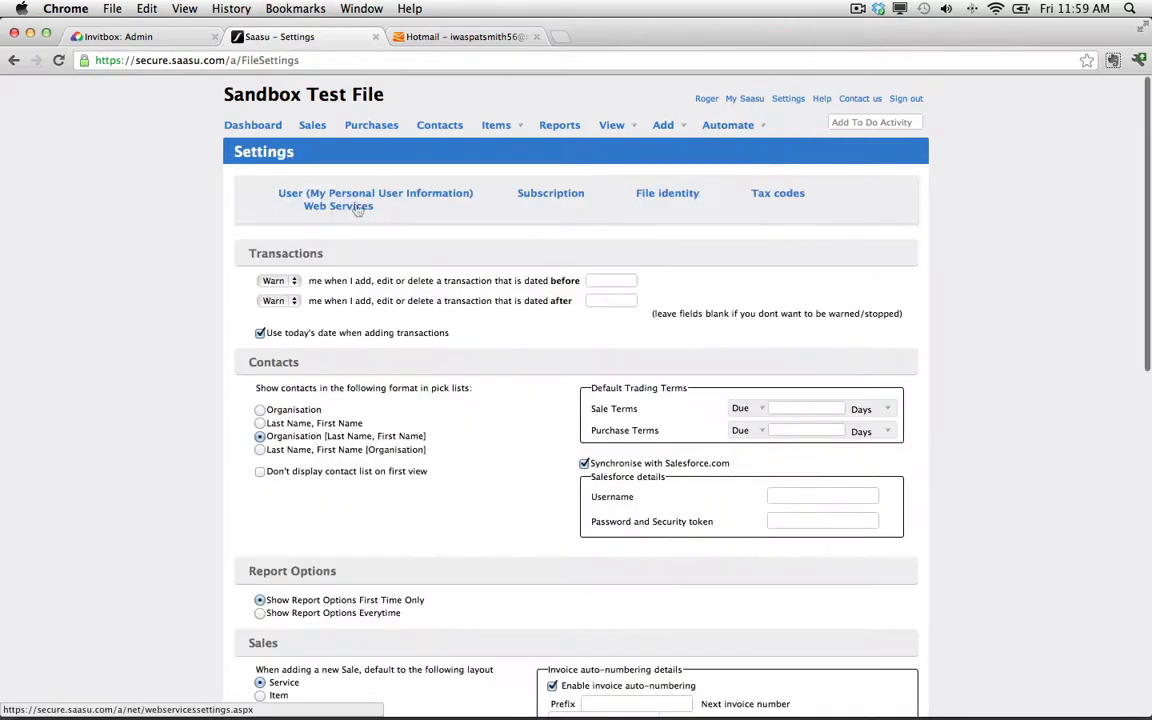
pyautogui.click(357, 207)
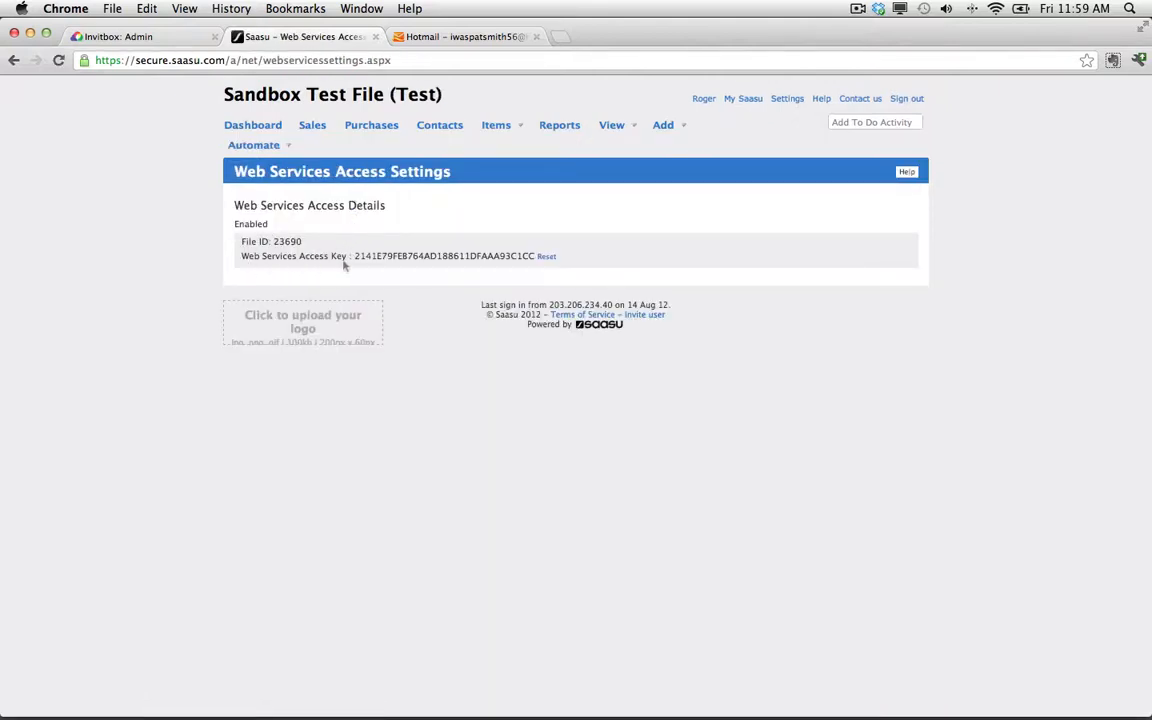
pyautogui.click(547, 257)
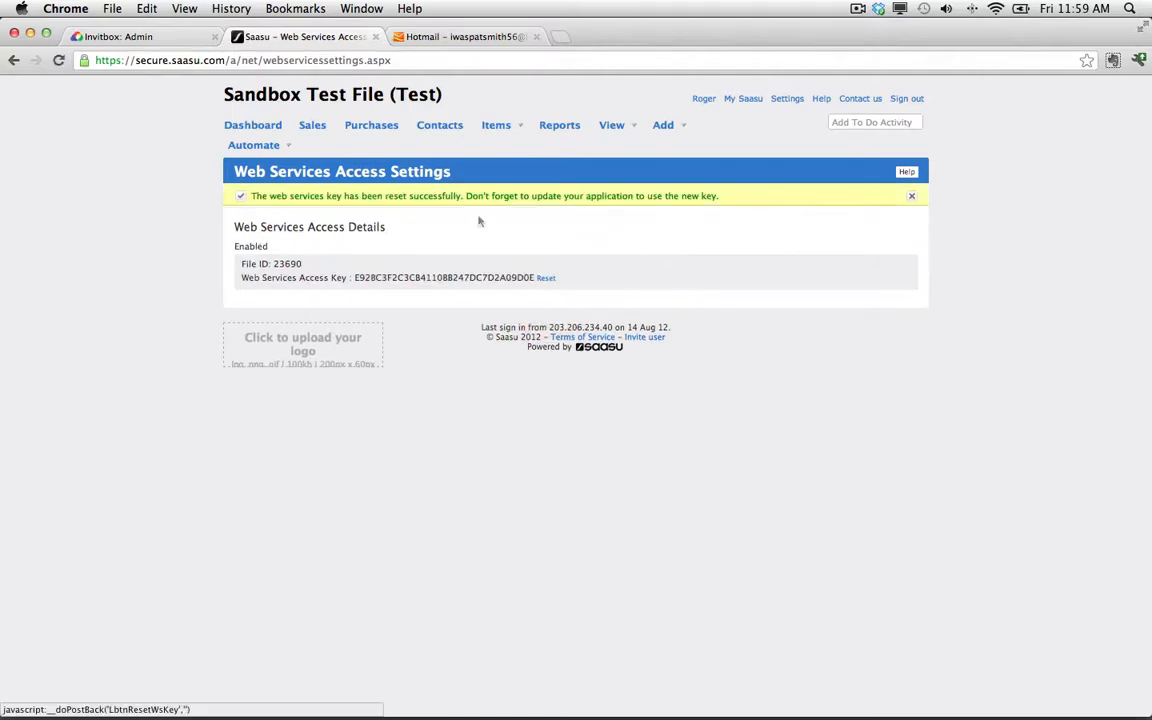
# Select Saasu as the accountancy software in Invitbox and open its software settings.
pyautogui.click(130, 36)
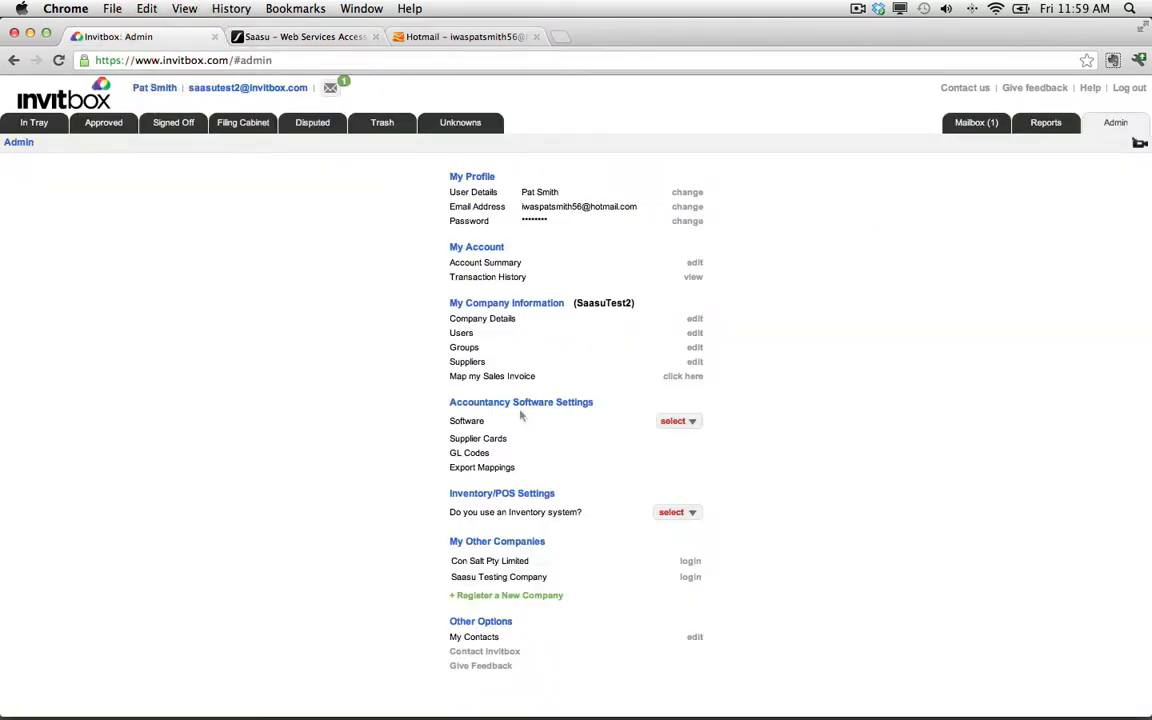
pyautogui.click(686, 421)
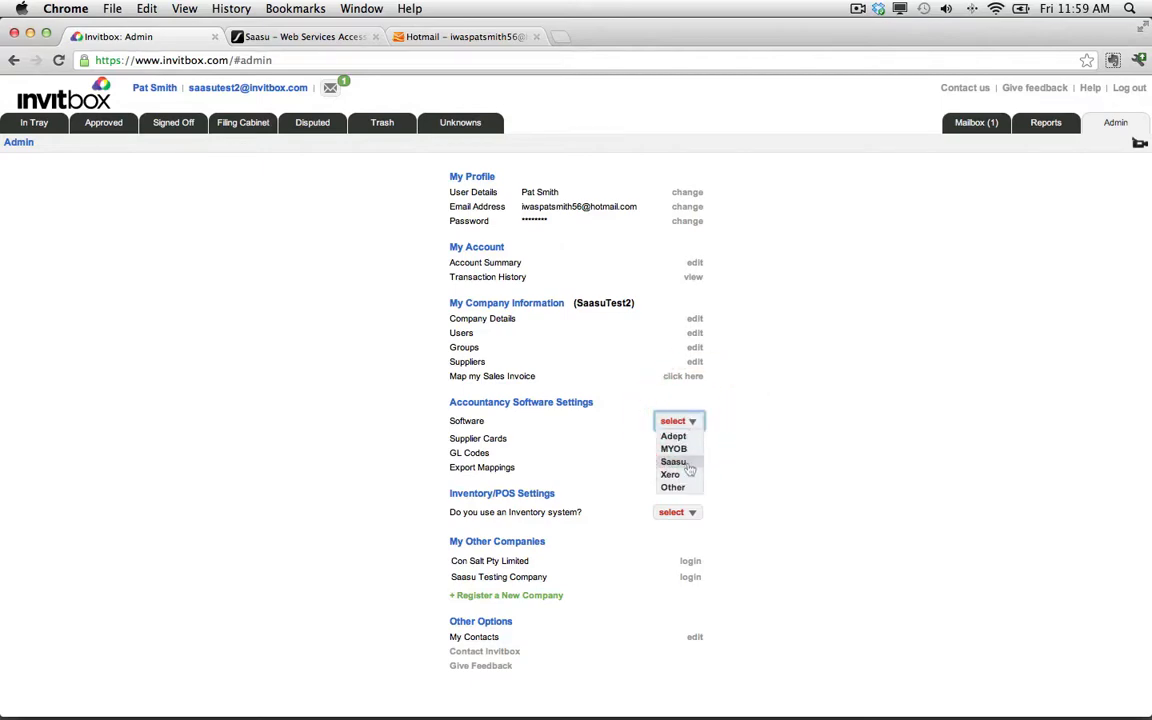
pyautogui.click(689, 465)
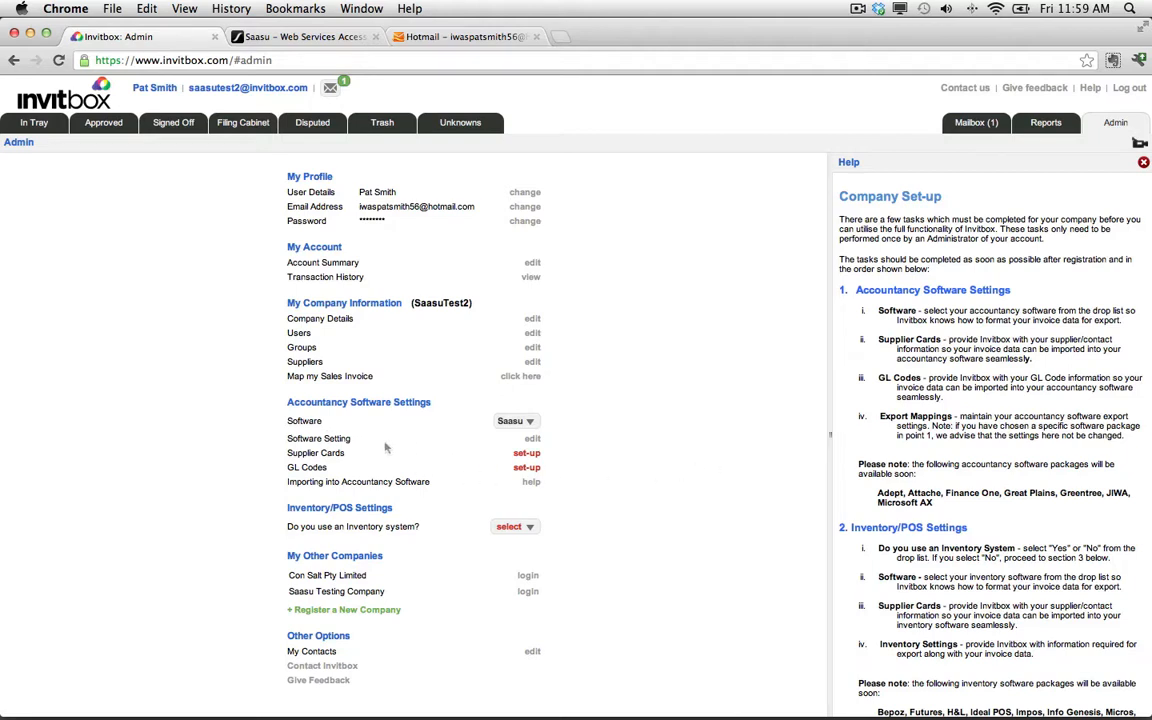
pyautogui.click(533, 439)
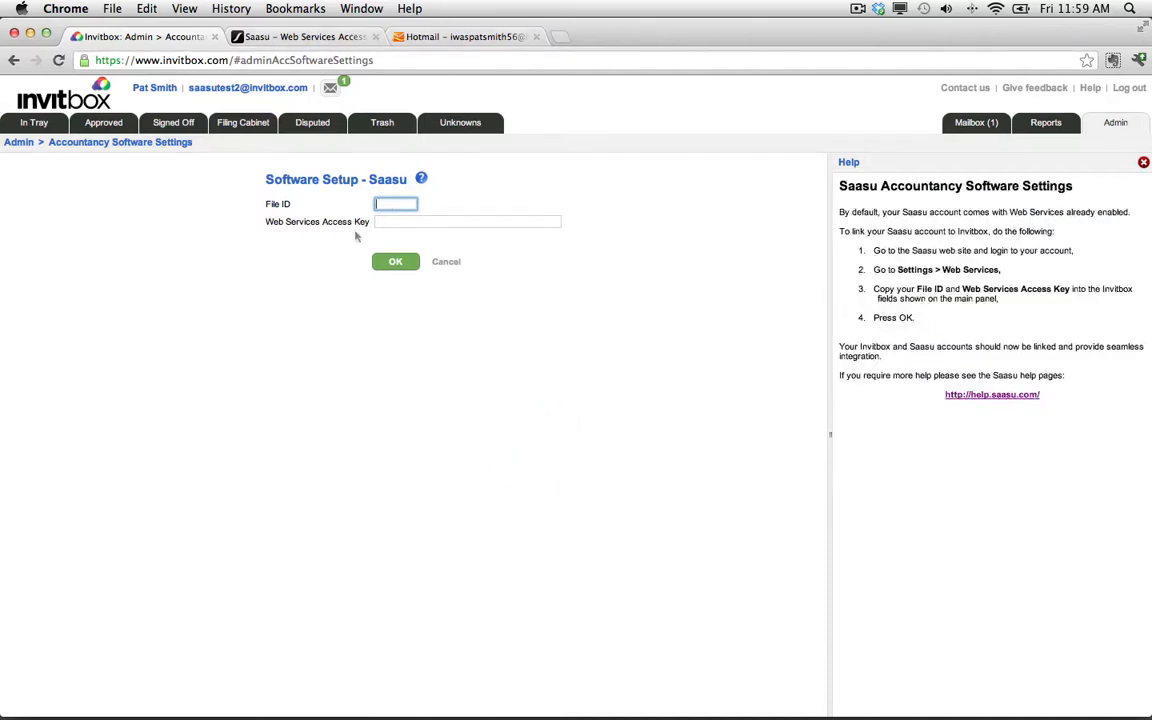
# Copy the File ID from Saasu's Web Services page into the Invitbox File ID field.
pyautogui.click(308, 37)
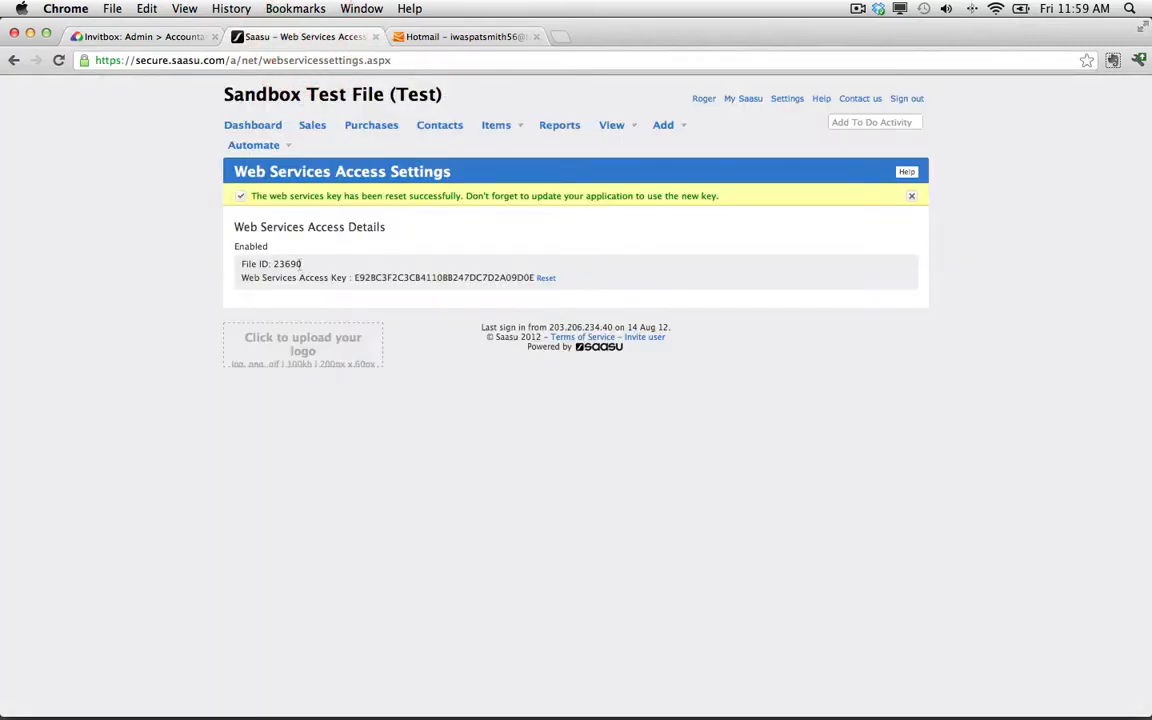
pyautogui.moveTo(301, 264); pyautogui.dragTo(273, 264)
pyautogui.press('super+c')
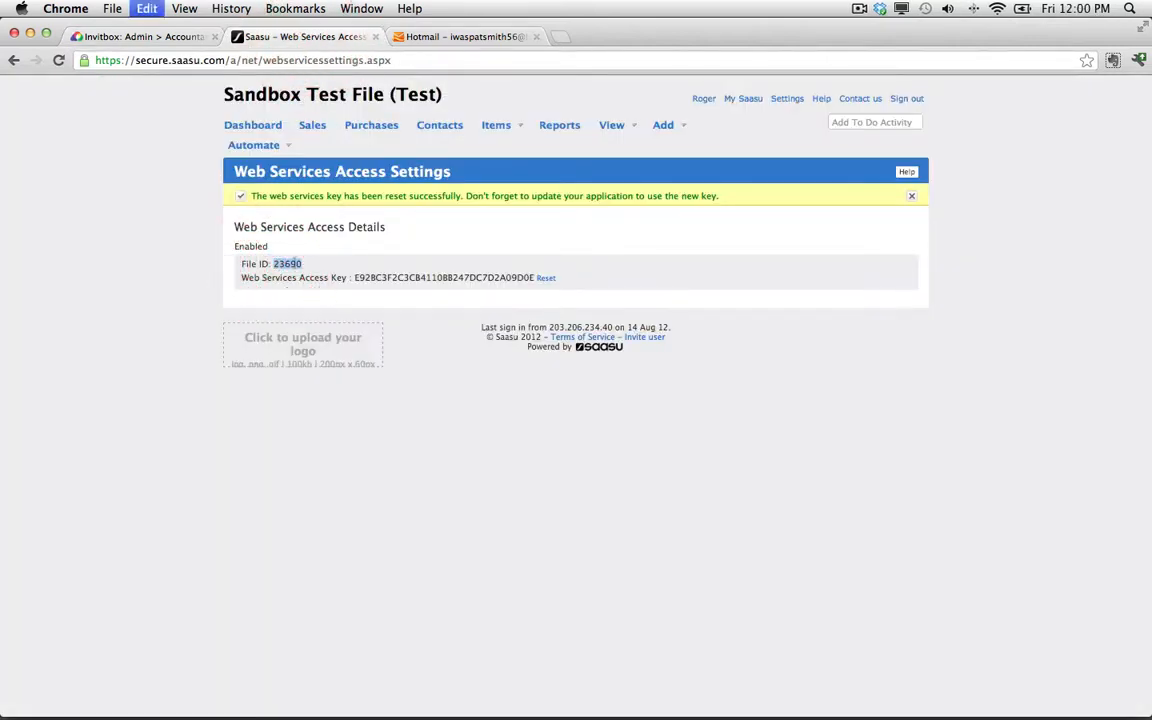
pyautogui.click(165, 36)
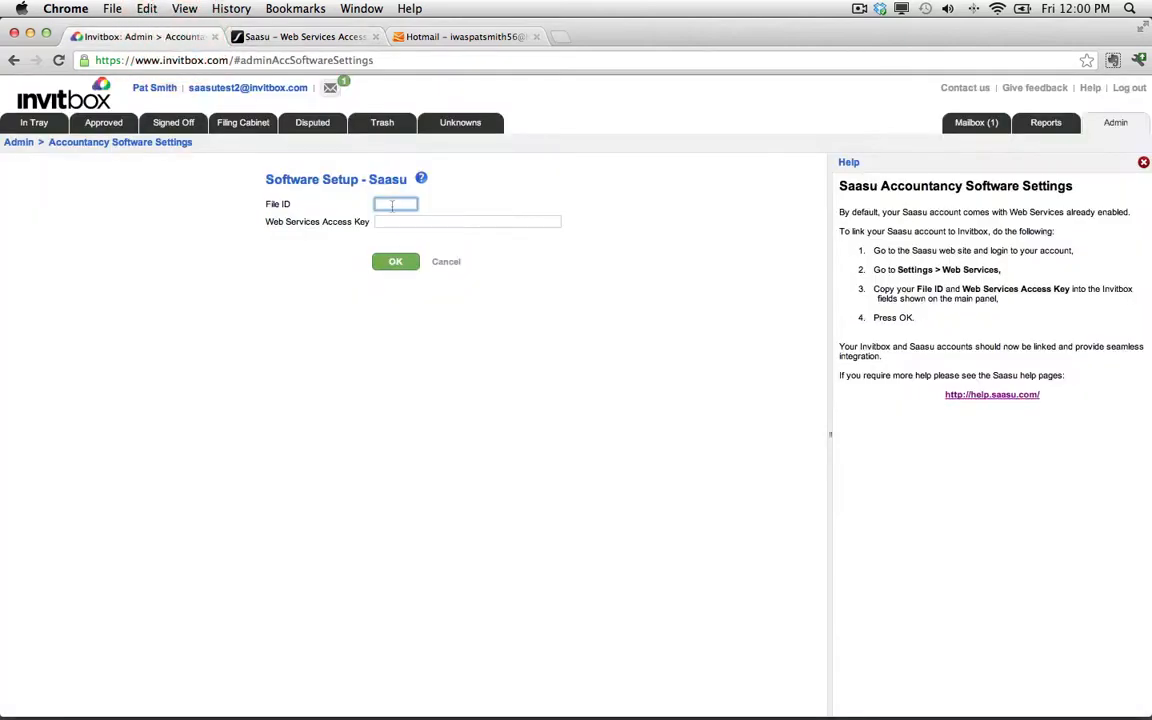
pyautogui.press('super+v')
pyautogui.click(397, 220)
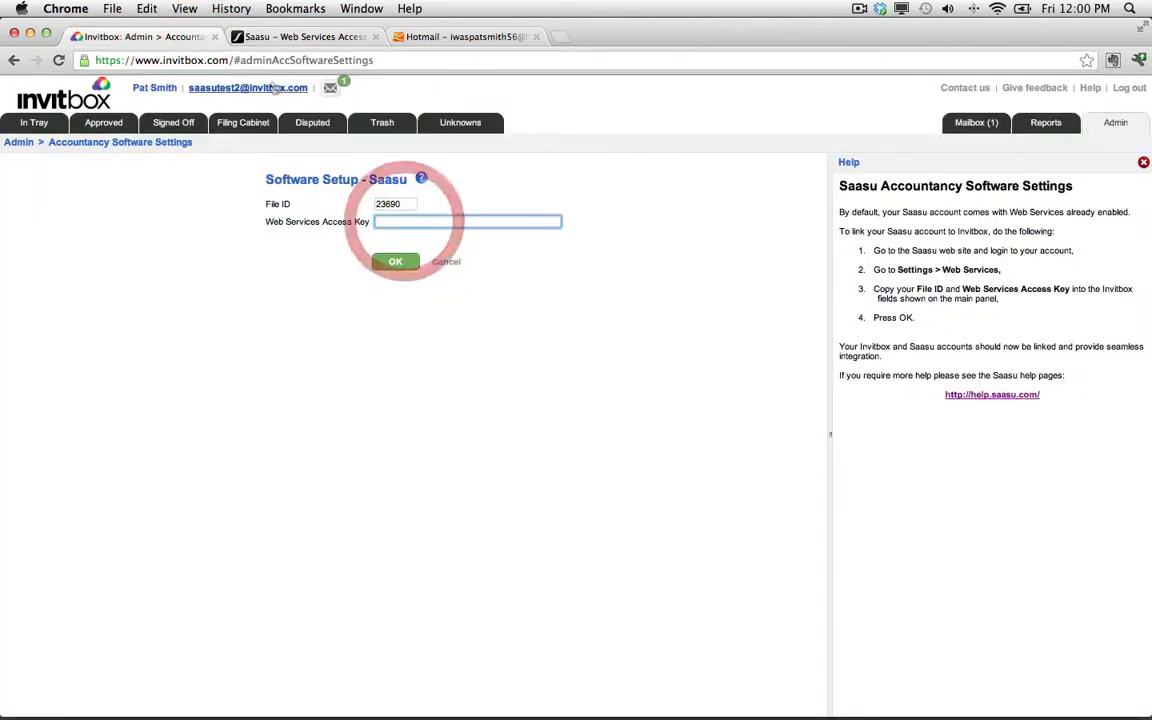
# Copy the Web Services Access Key from Saasu into the Invitbox setup form and confirm the Saasu link.
pyautogui.click(277, 38)
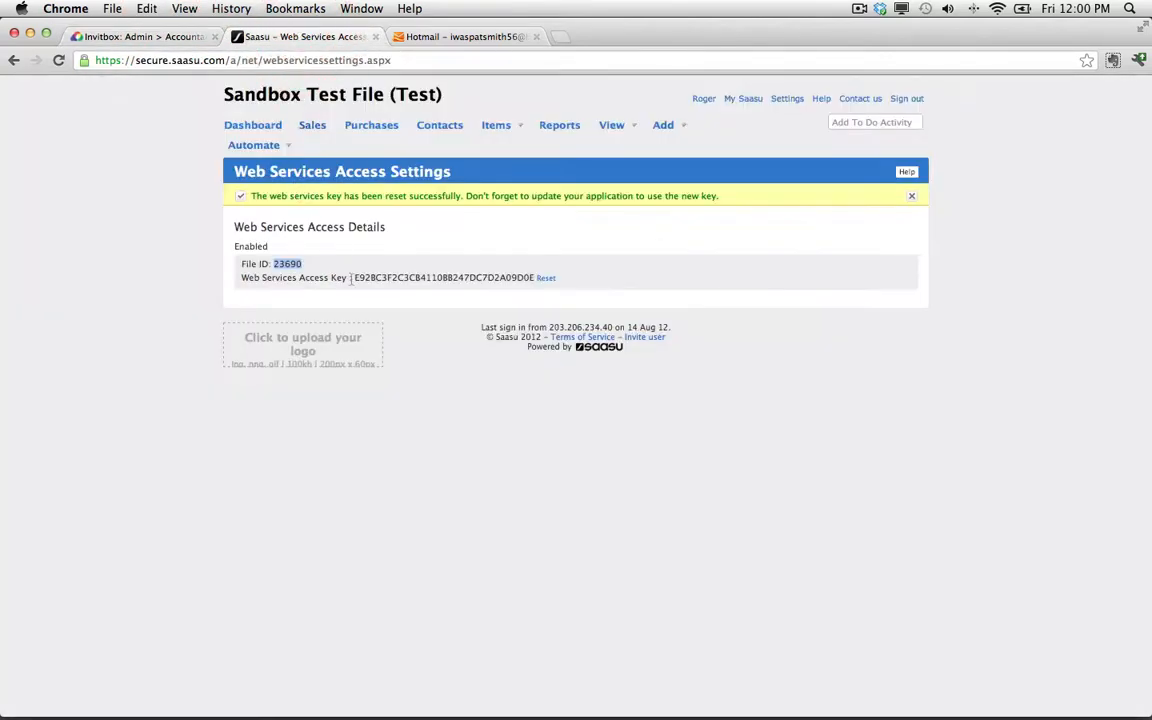
pyautogui.moveTo(353, 277); pyautogui.dragTo(534, 277)
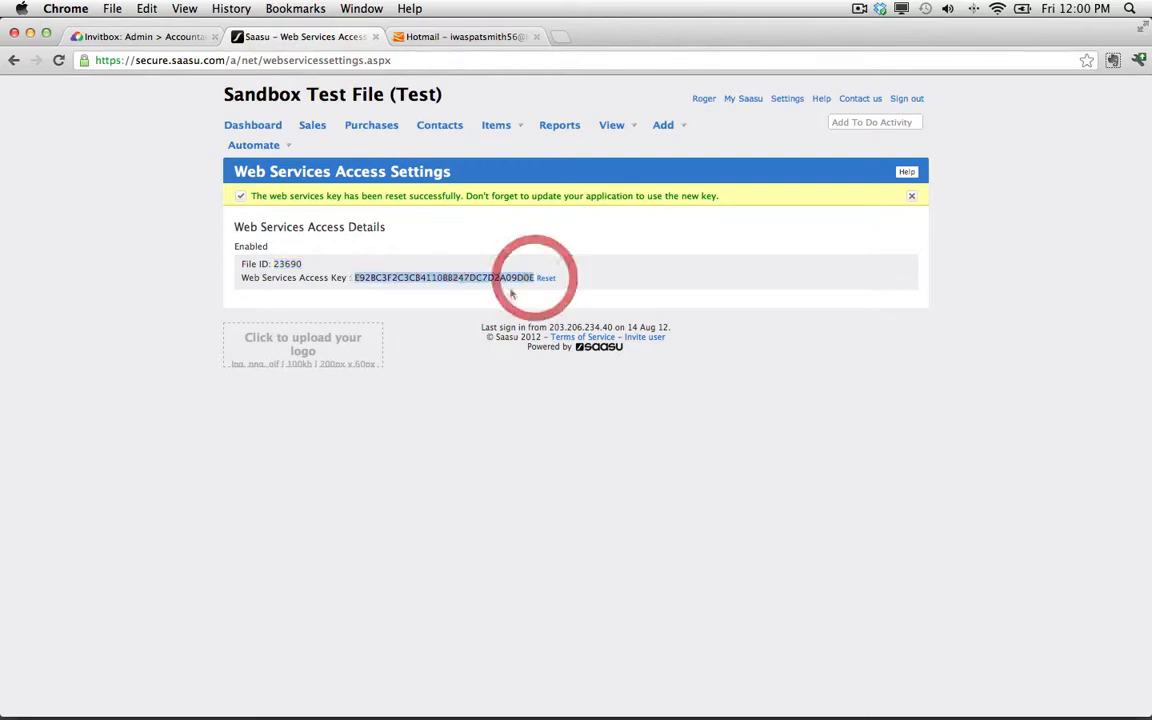
pyautogui.click(130, 36)
pyautogui.press('super+v')
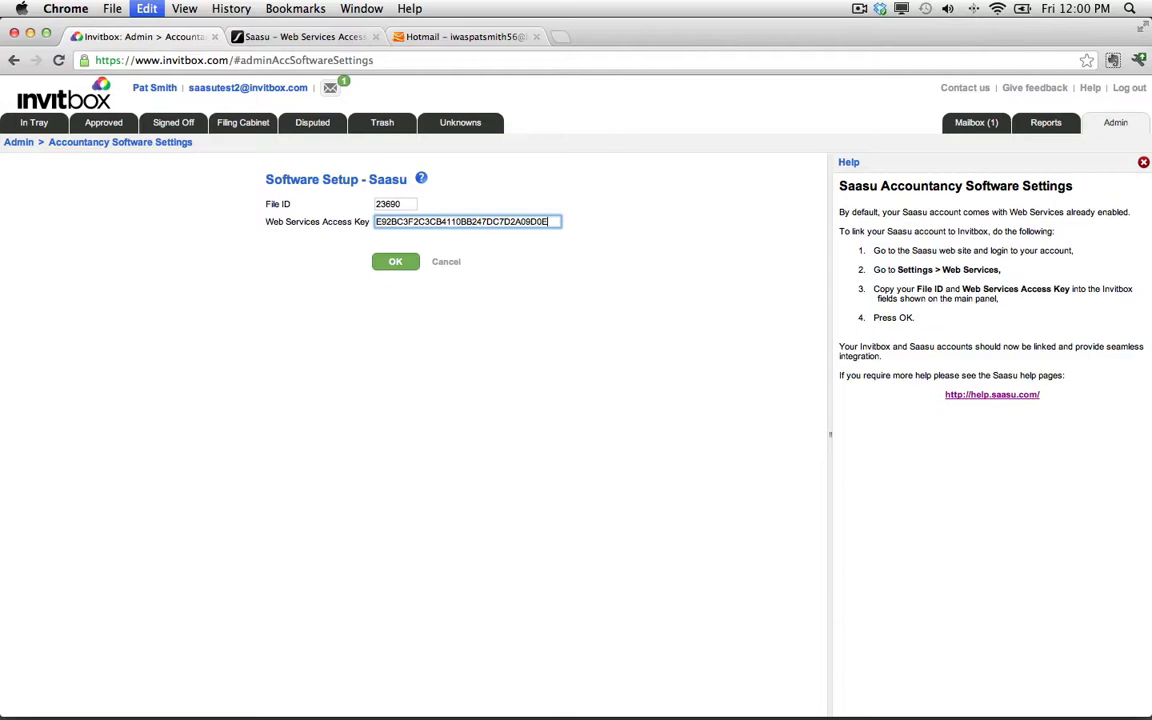
pyautogui.click(395, 261)
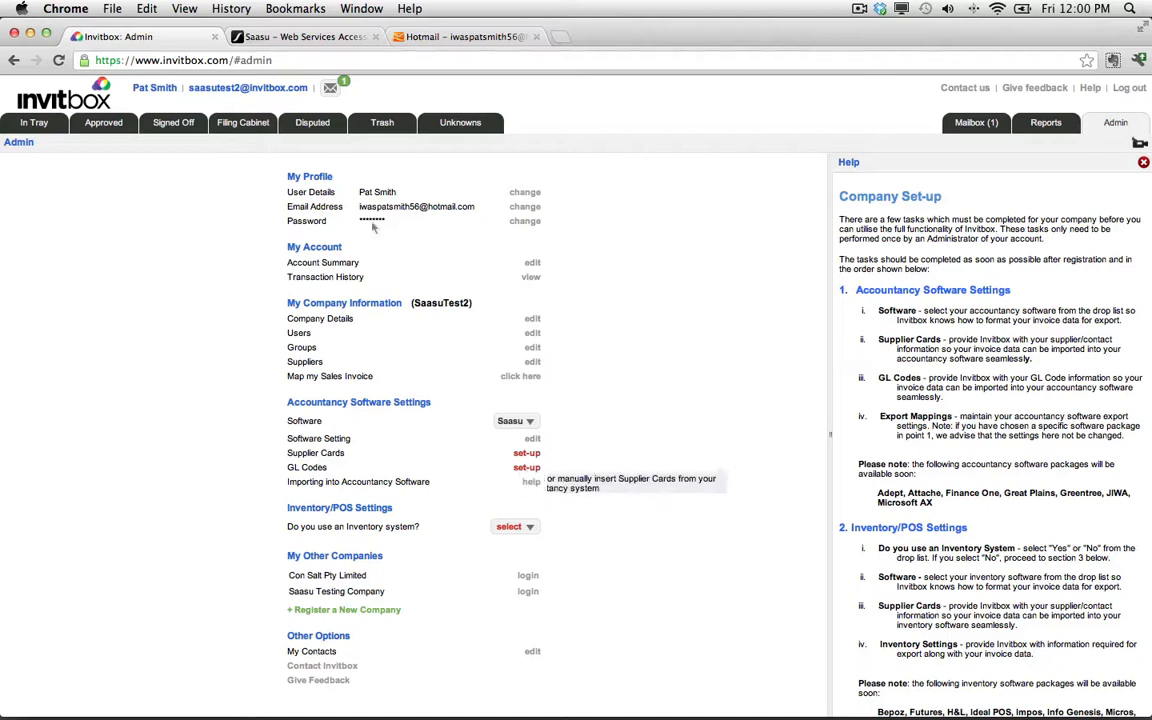
# Review the Saasu contacts list and accounts list.
pyautogui.click(316, 38)
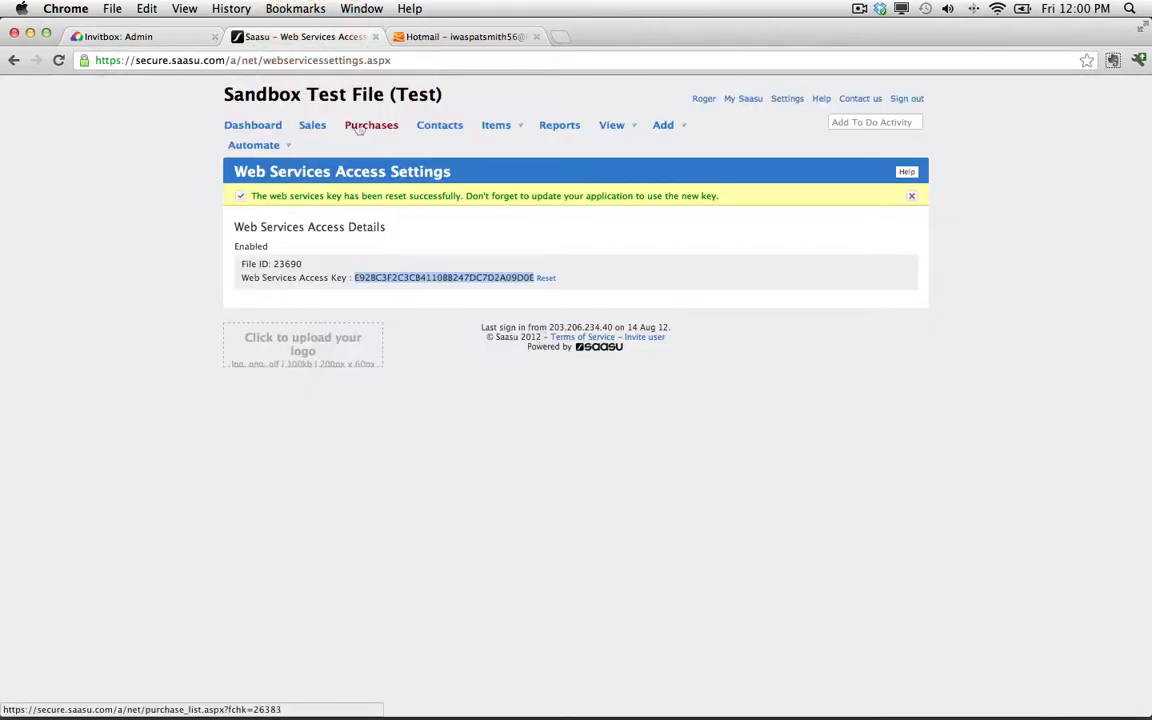
pyautogui.click(428, 133)
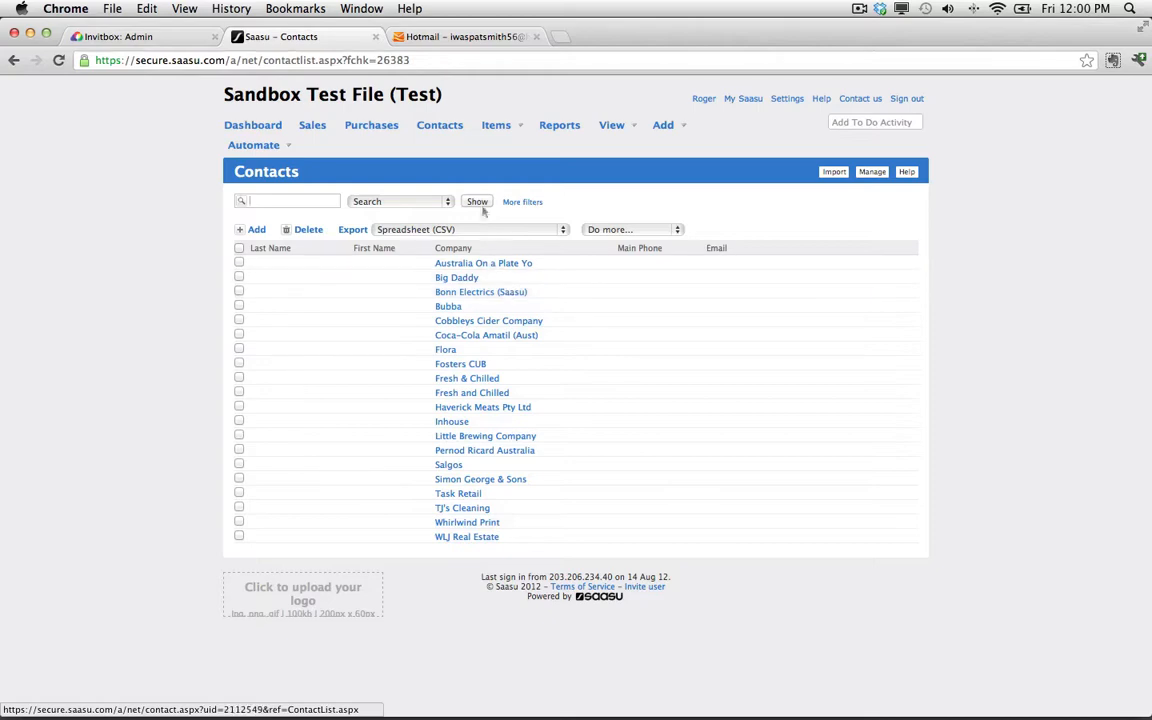
pyautogui.click(612, 125)
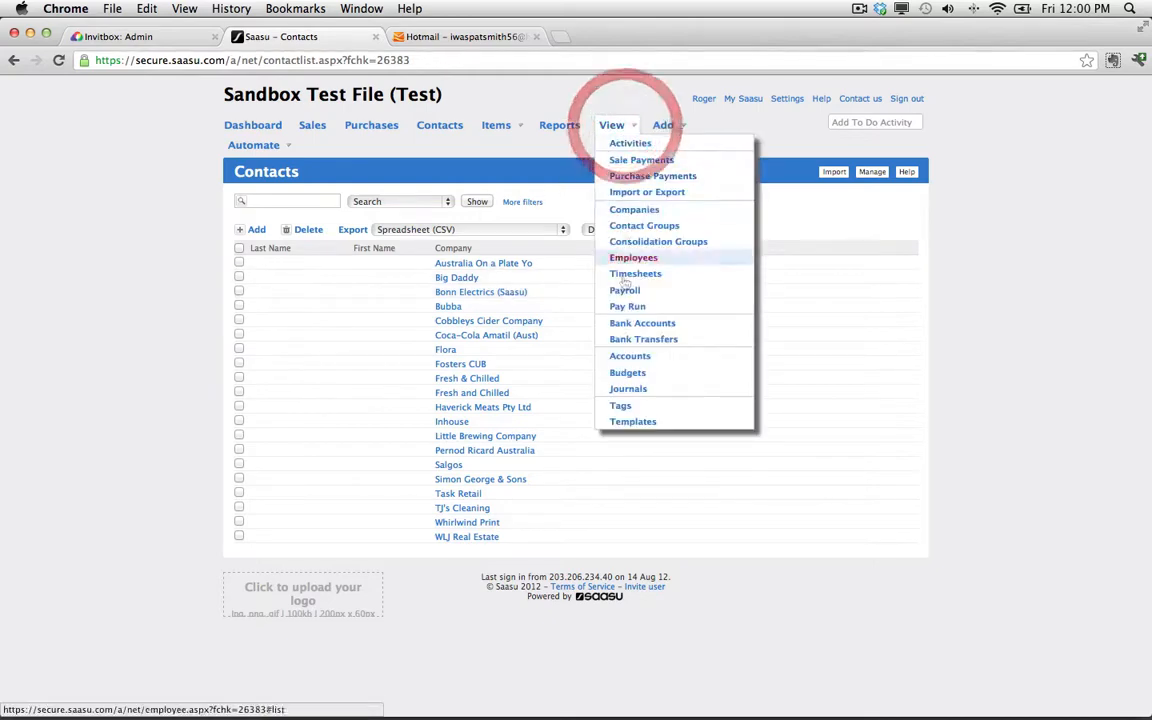
pyautogui.click(630, 357)
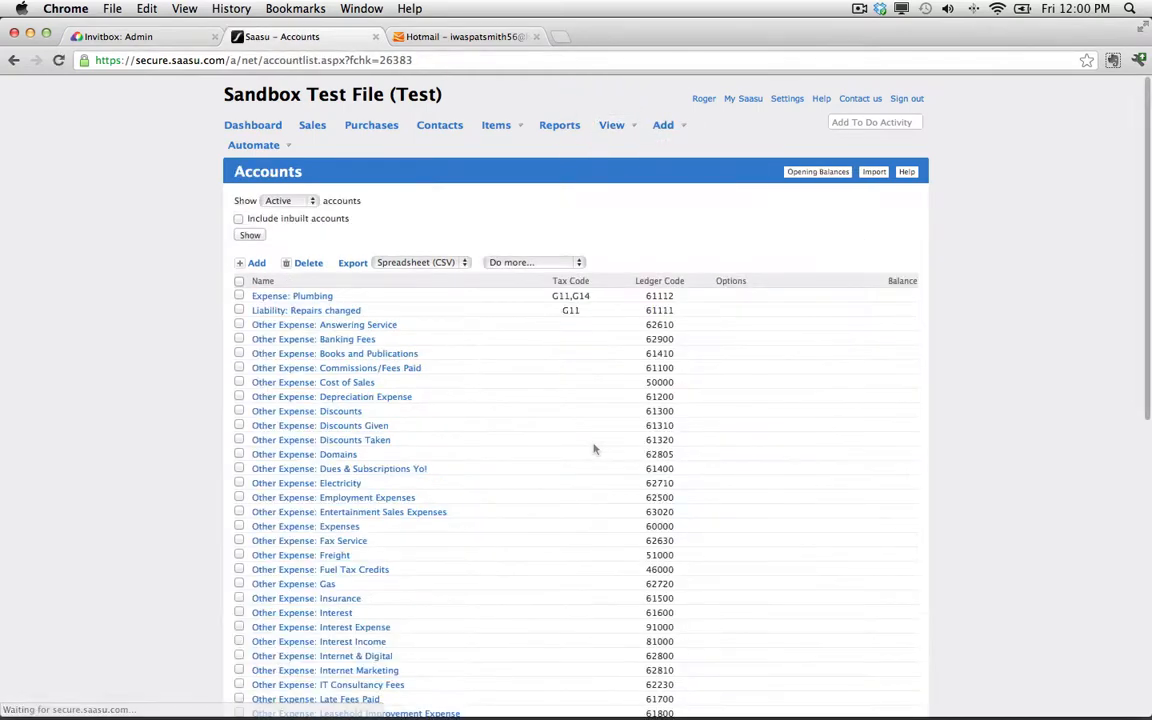
pyautogui.scroll(-5, 501, 485)
pyautogui.scroll(5, 500, 483)
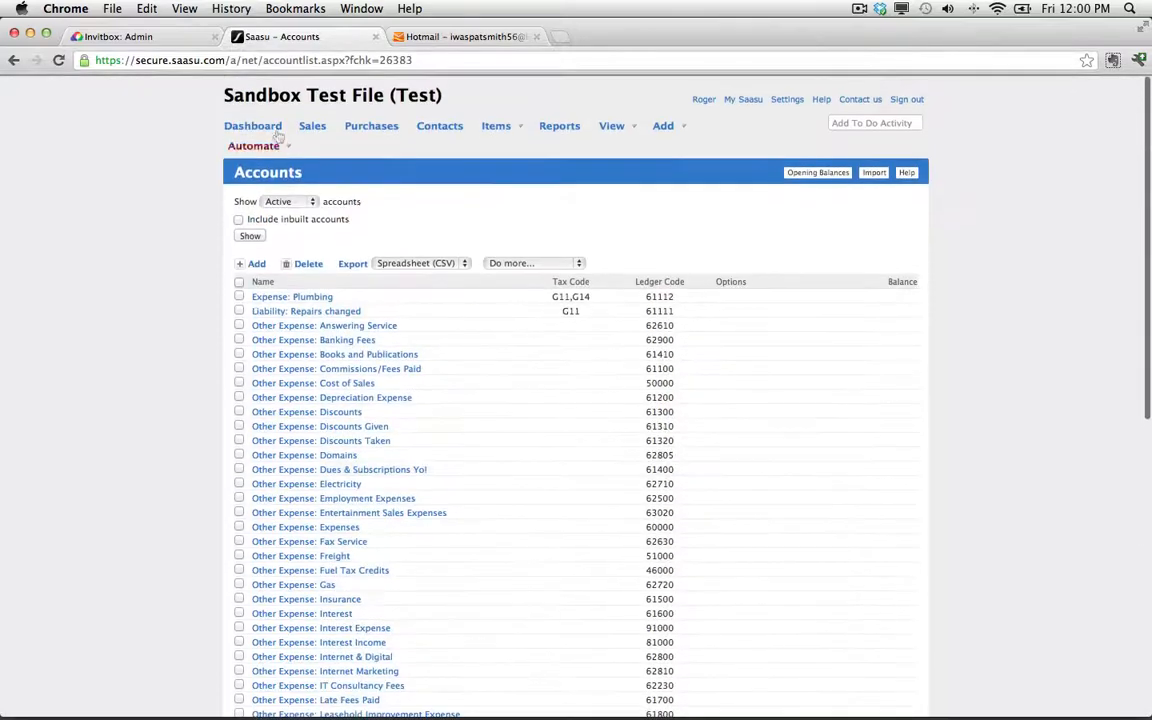
# Open supplier card set-up in Invitbox and import the supplier cards from Saasu.
pyautogui.click(156, 36)
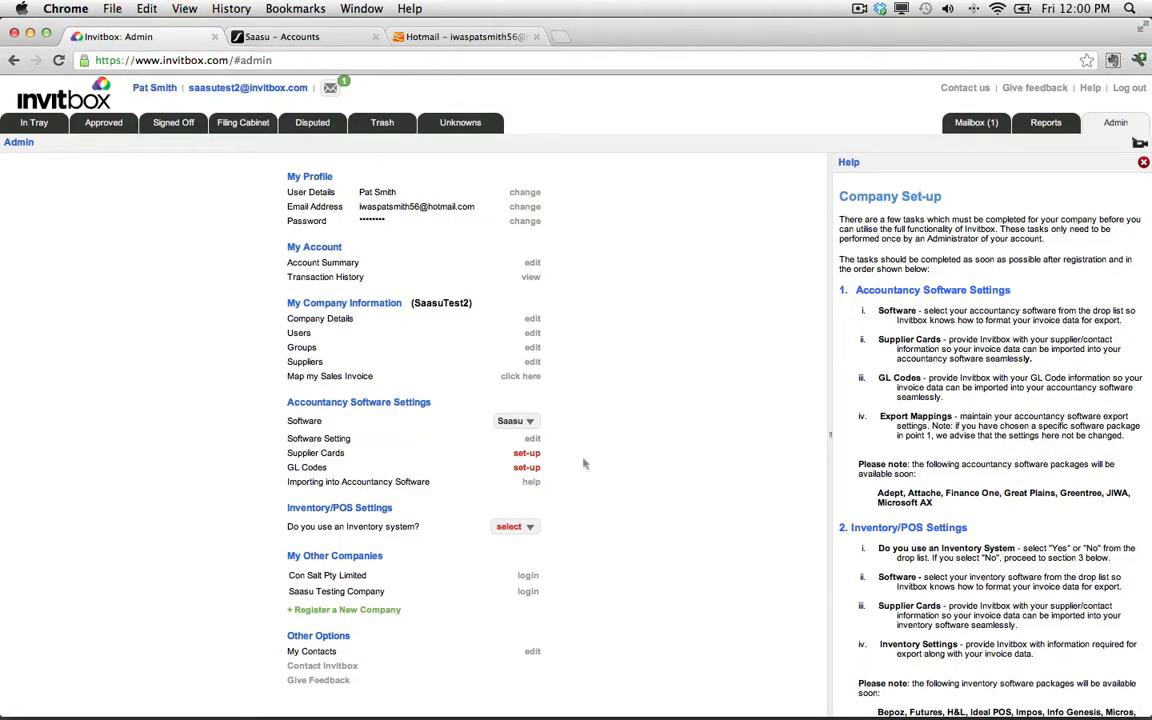
pyautogui.click(527, 455)
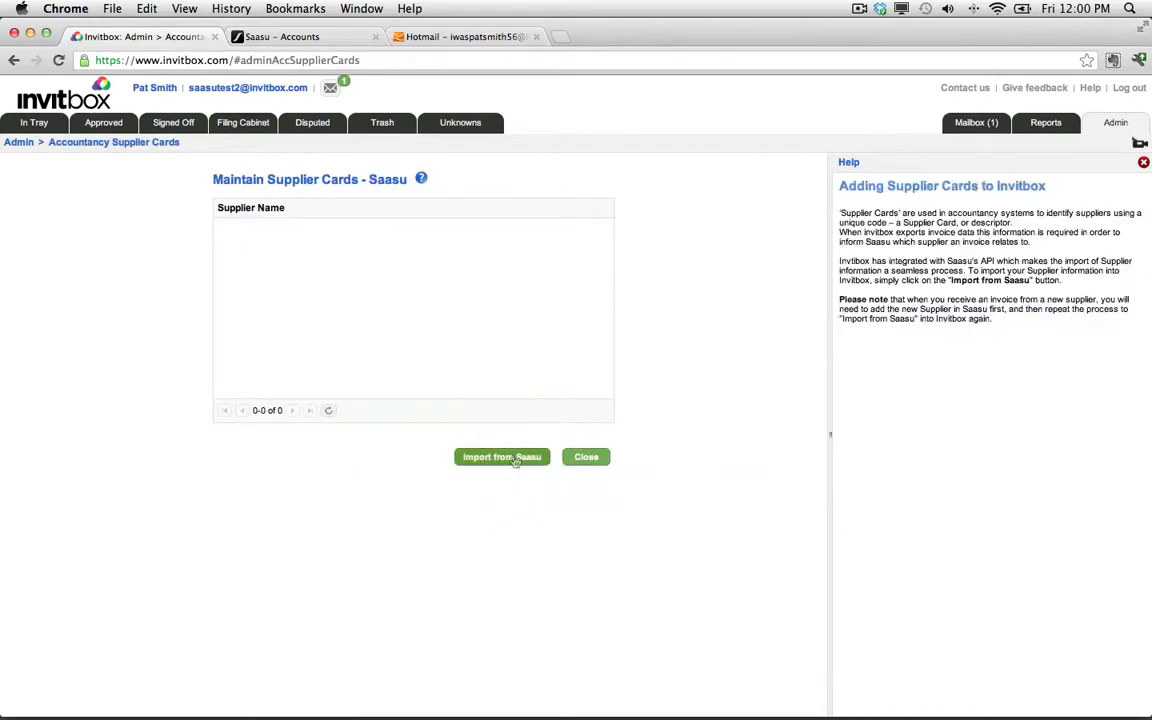
pyautogui.click(522, 458)
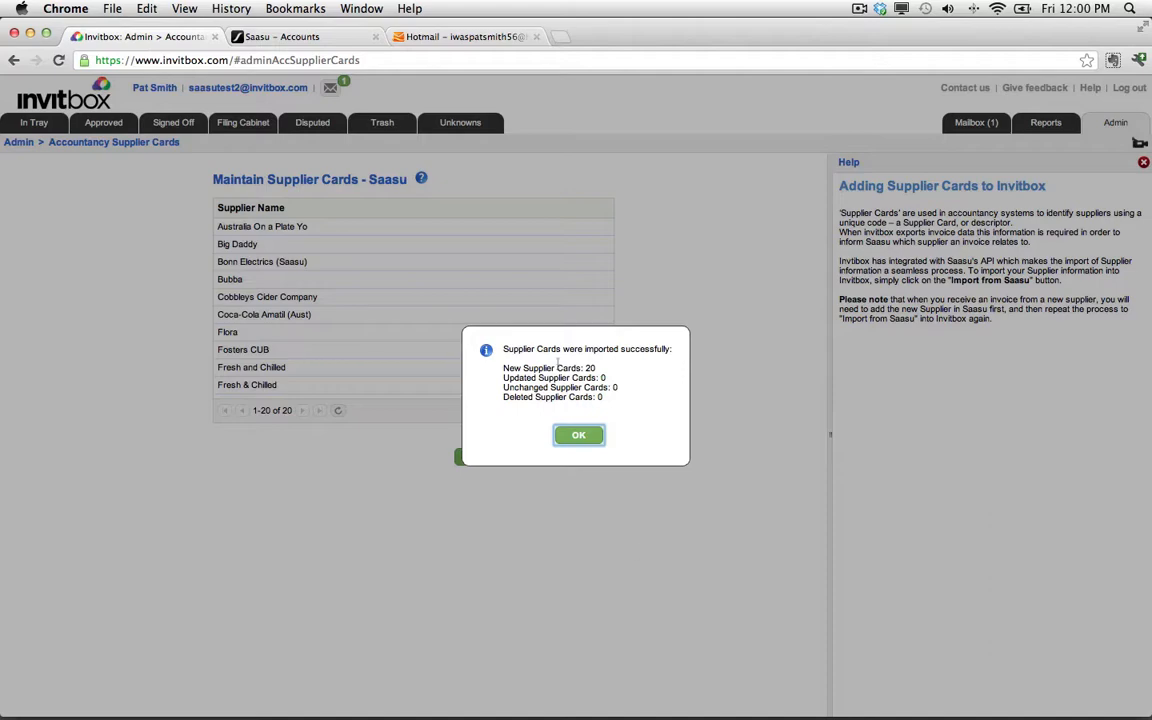
# Close the supplier card set-up, then import the GL codes from Saasu.
pyautogui.click(578, 437)
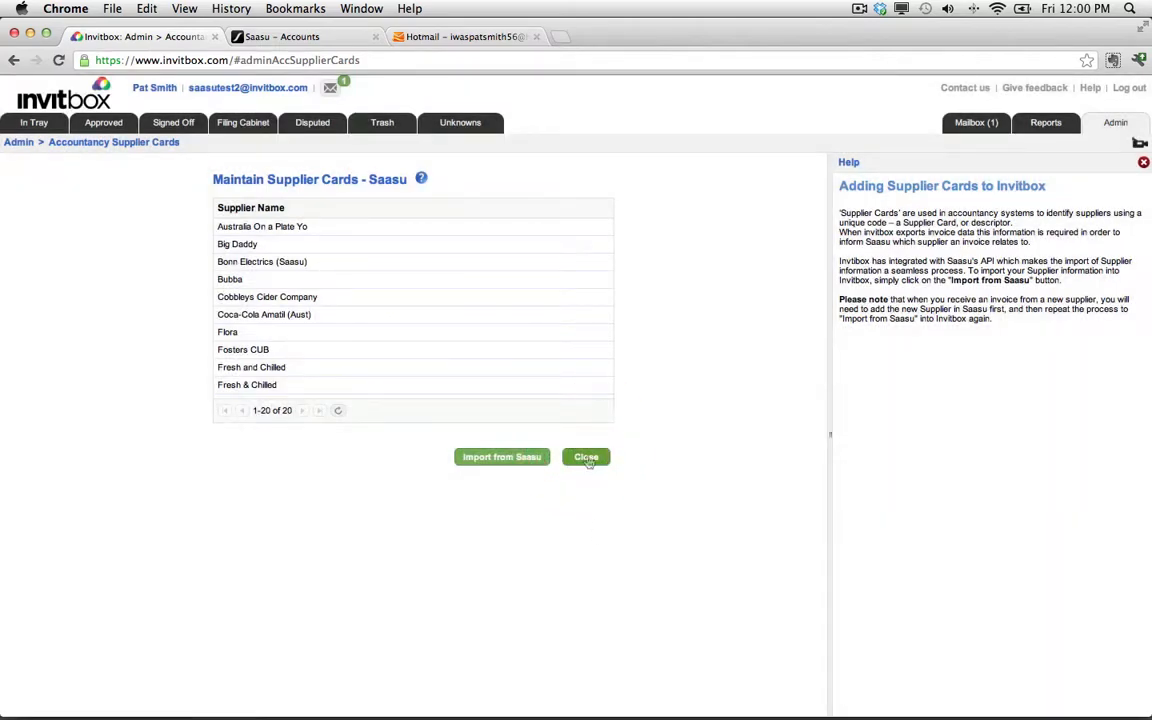
pyautogui.click(587, 458)
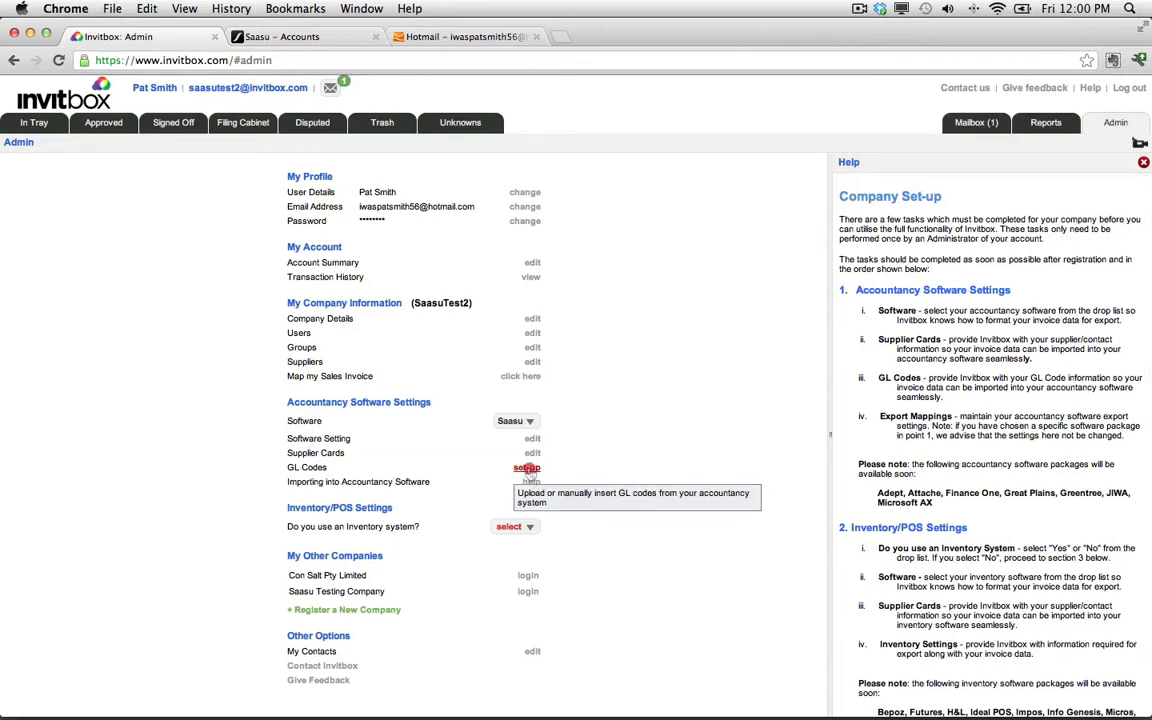
pyautogui.click(527, 468)
pyautogui.click(356, 497)
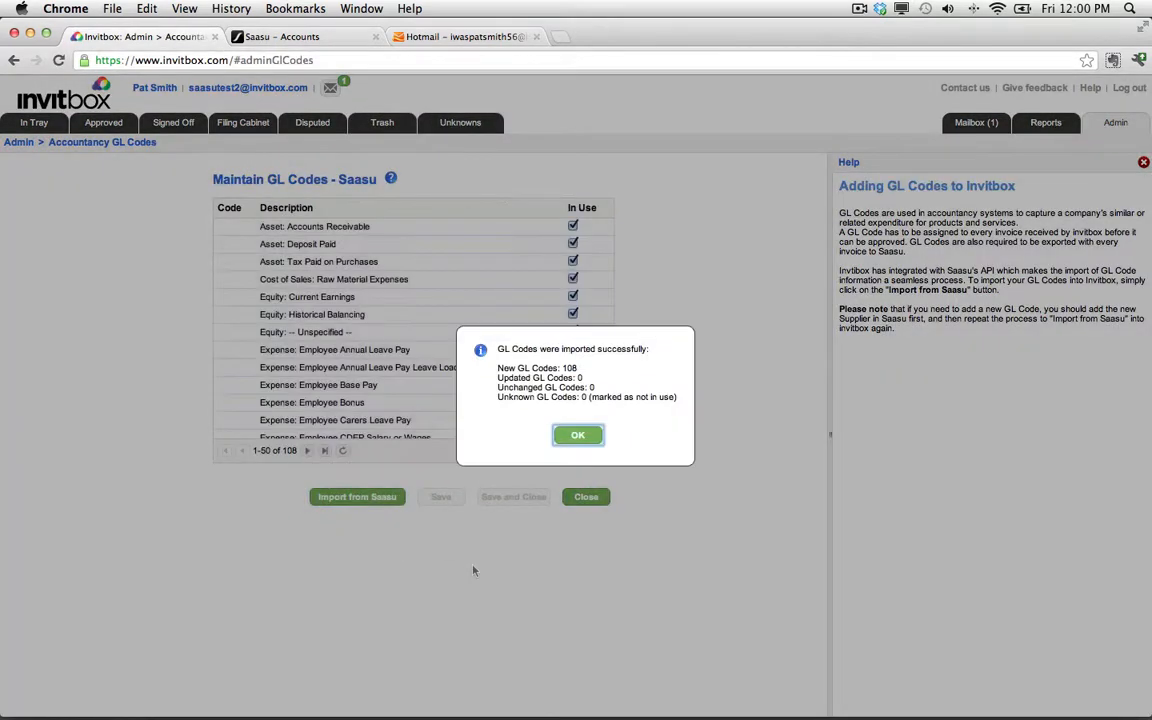
pyautogui.click(578, 436)
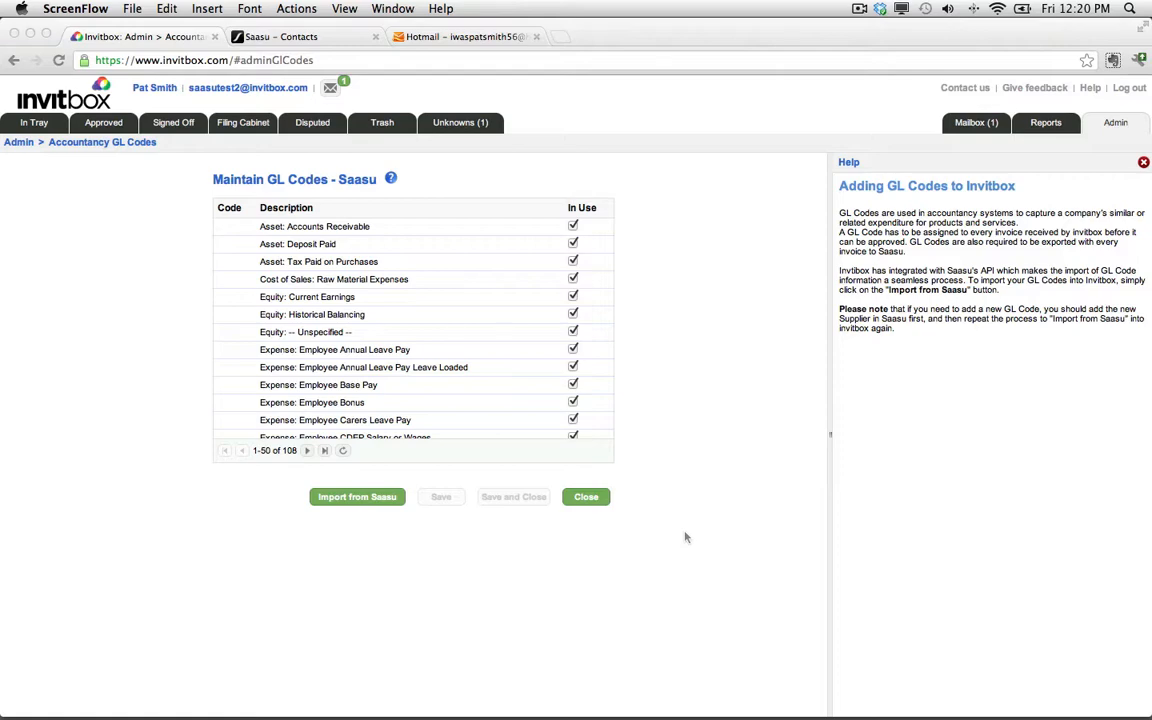
# Open the Unknowns tab and browse both received invoices.
pyautogui.click(461, 123)
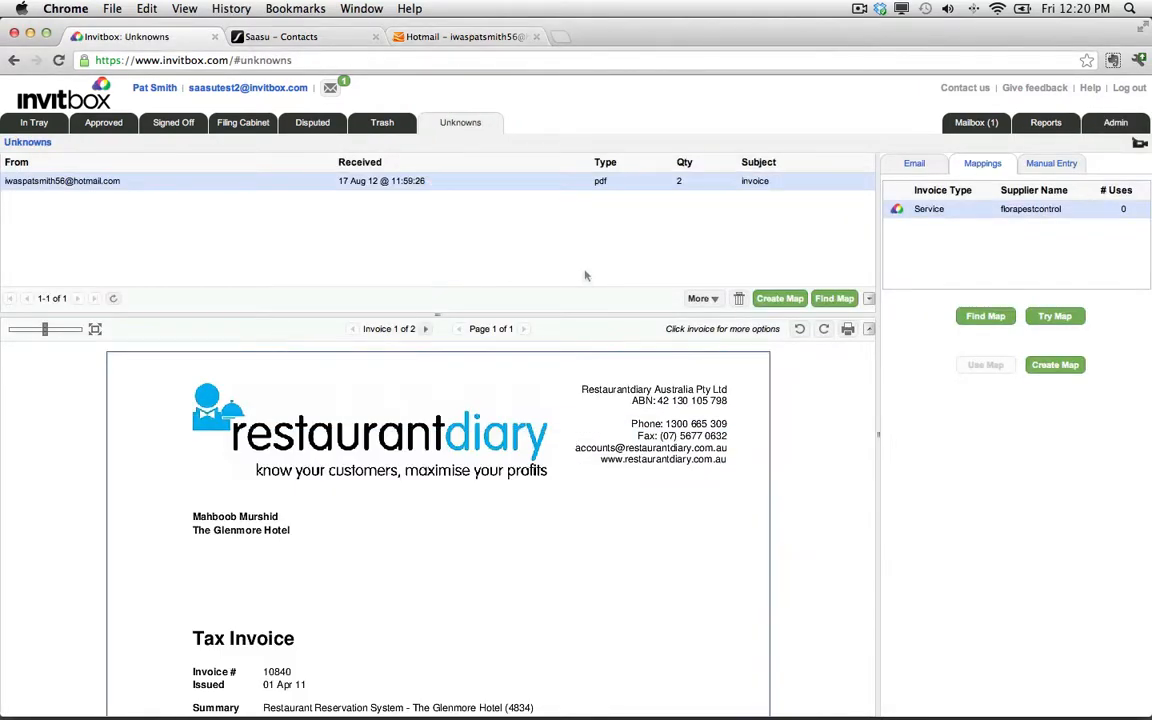
pyautogui.click(425, 330)
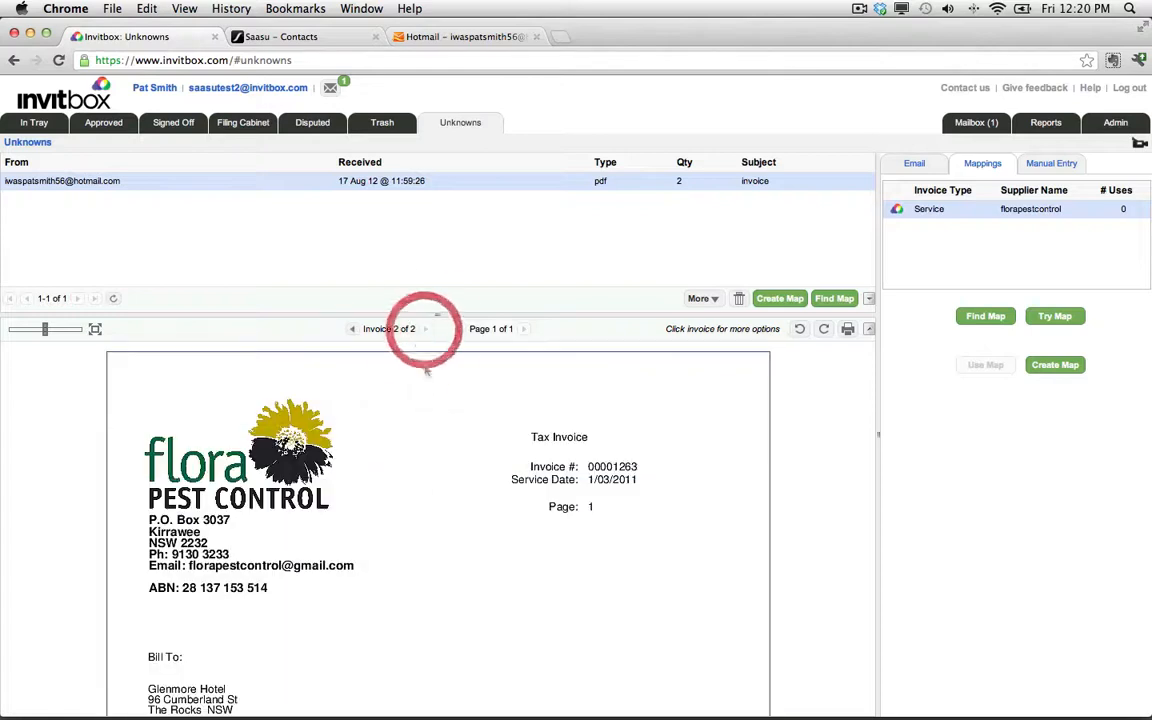
pyautogui.click(353, 330)
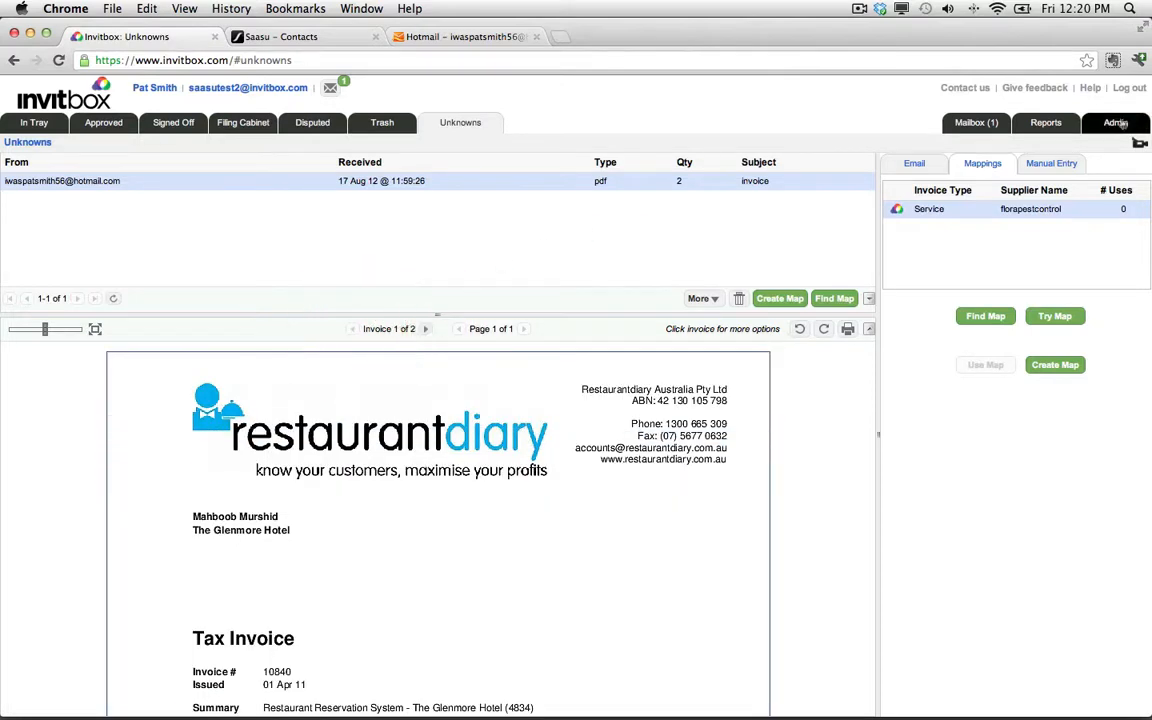
# Review the imported supplier cards list in the admin supplier card set-up.
pyautogui.click(1117, 123)
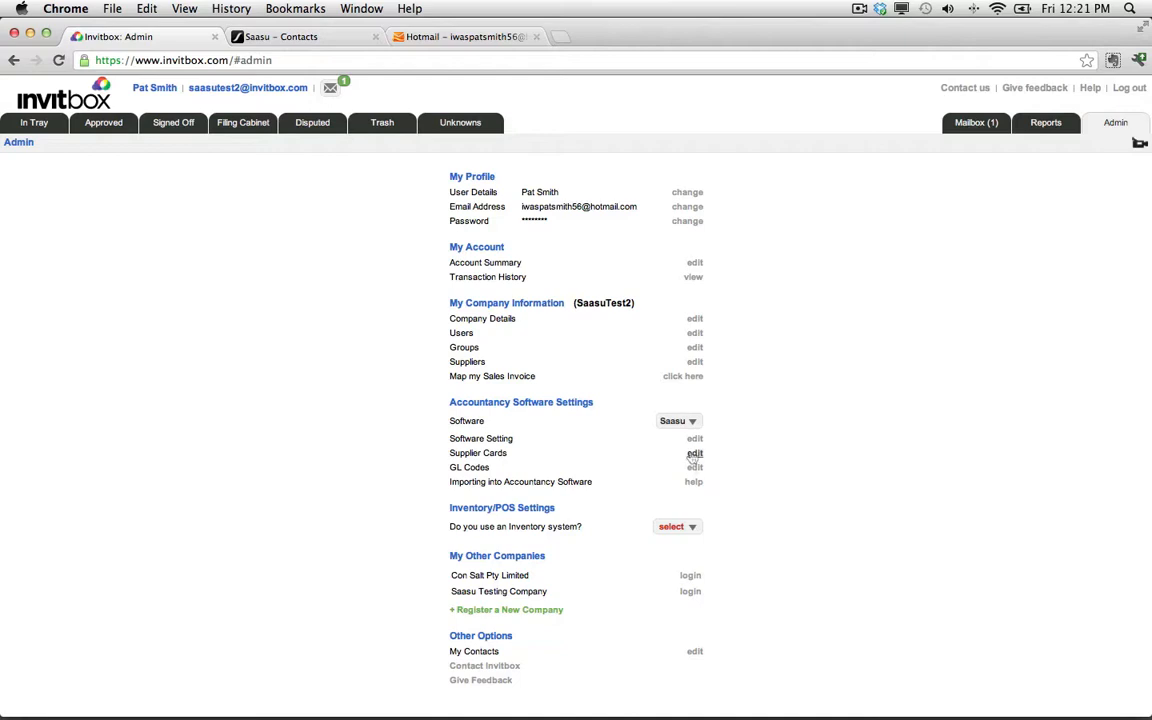
pyautogui.click(694, 454)
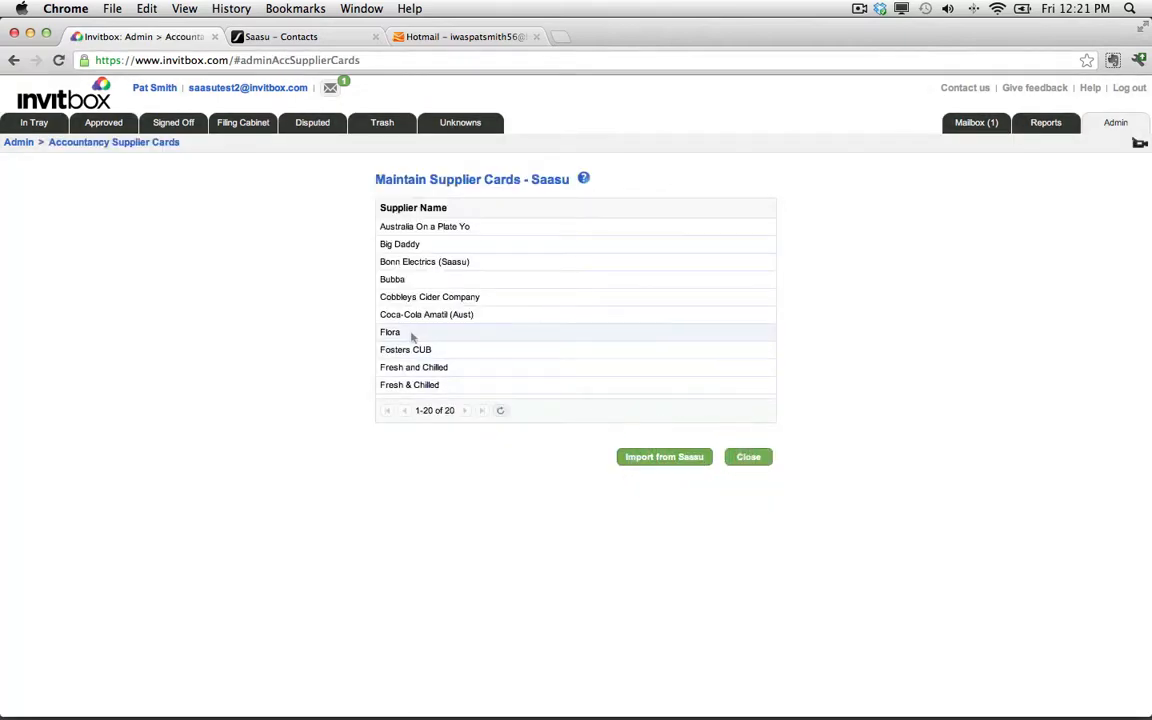
pyautogui.click(411, 335)
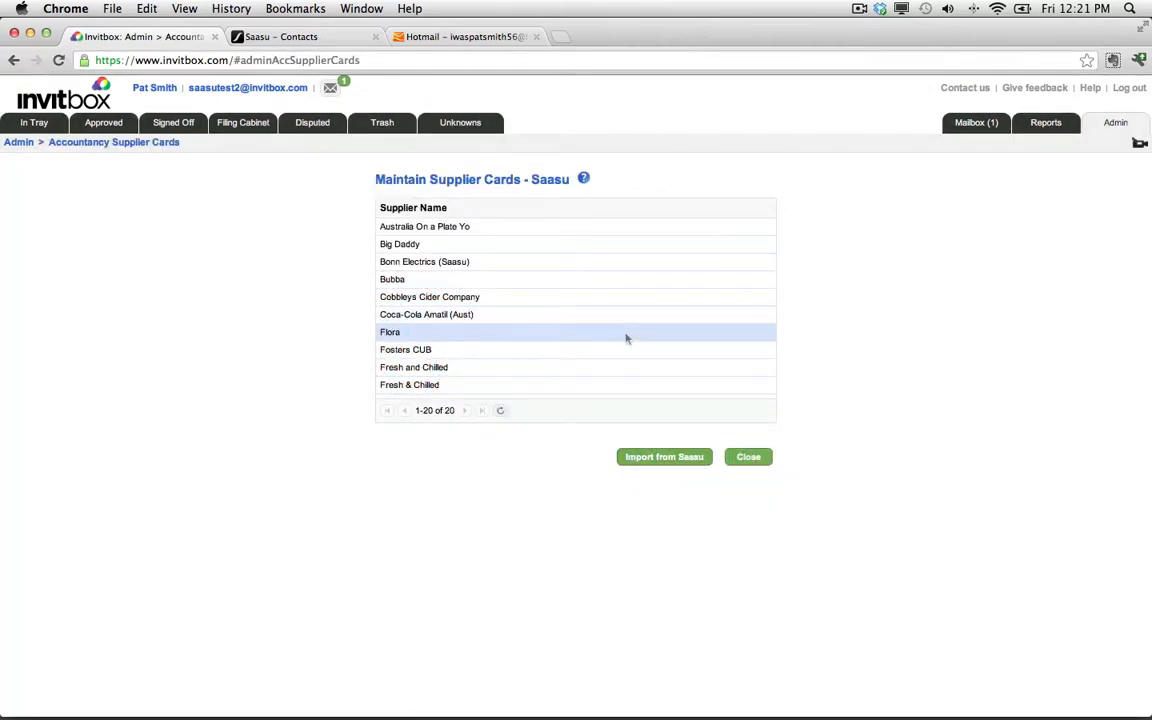
pyautogui.scroll(-5, 626, 338)
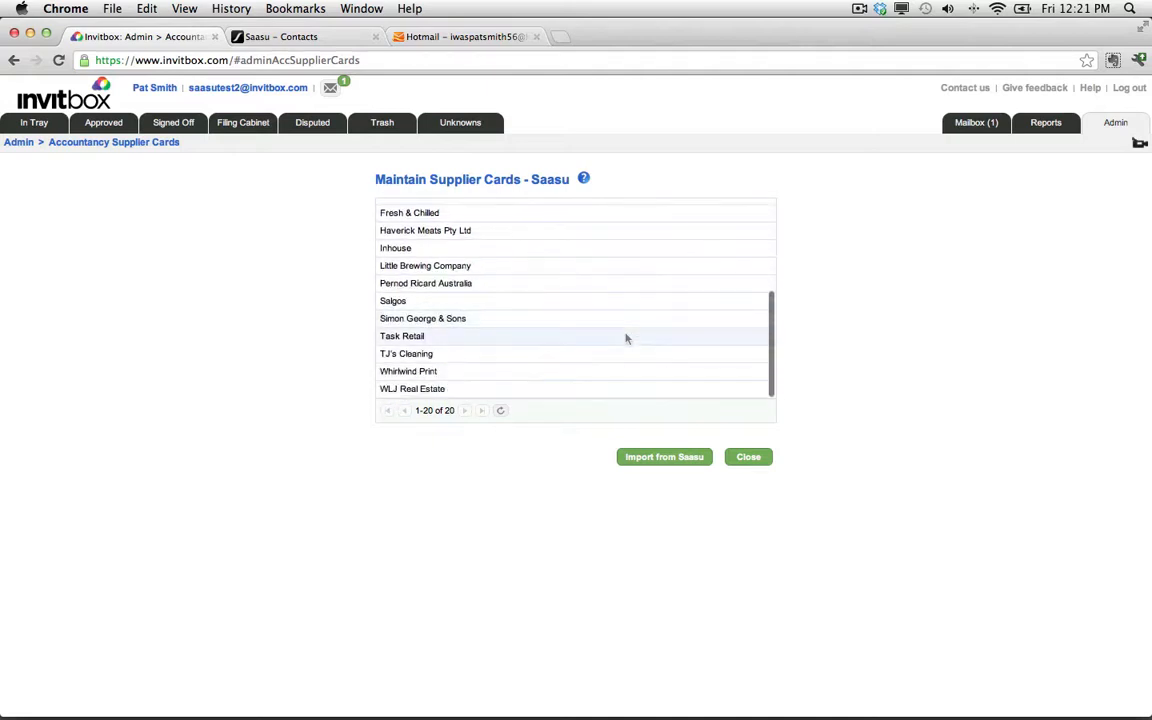
pyautogui.scroll(5, 626, 338)
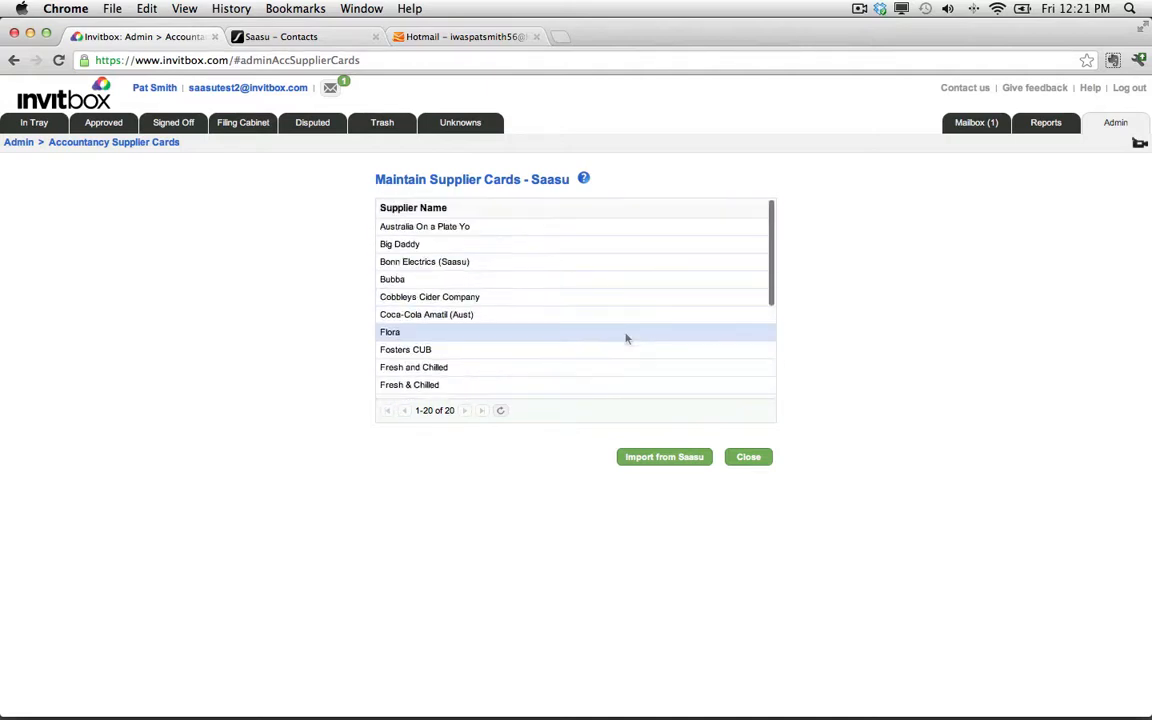
pyautogui.click(747, 458)
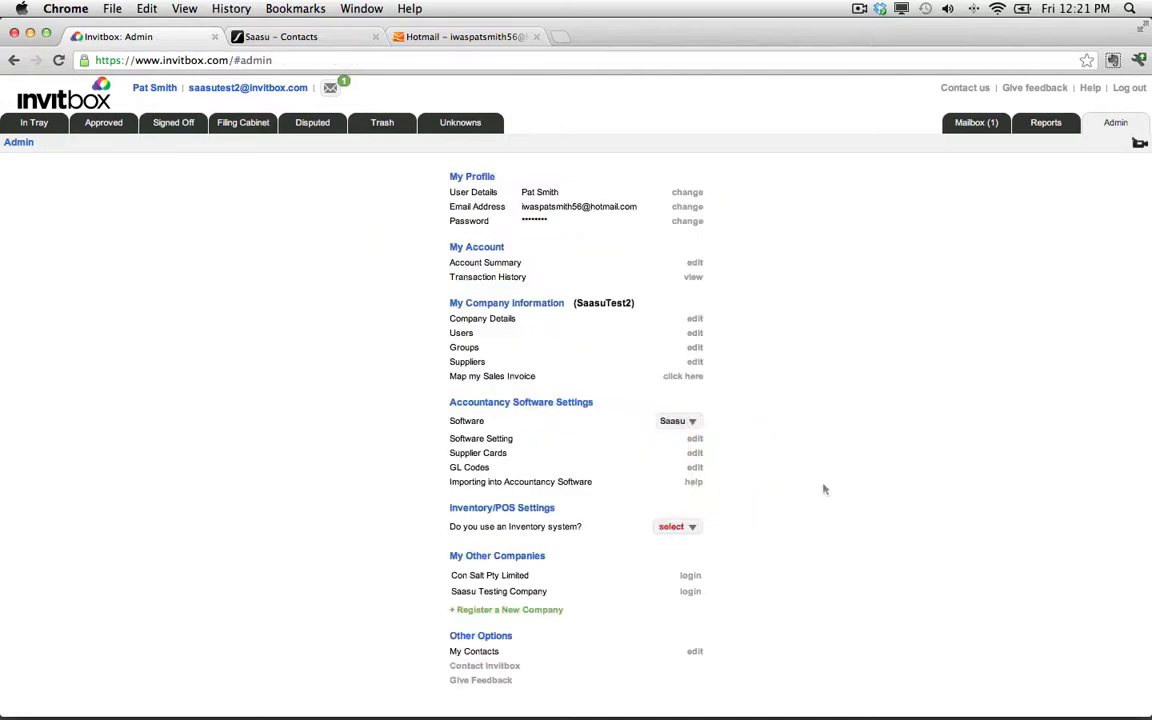
# Show the Flora Pest Control invoice in Unknowns and search company mappings for flora, accepting Flora Pest Control.
pyautogui.click(464, 125)
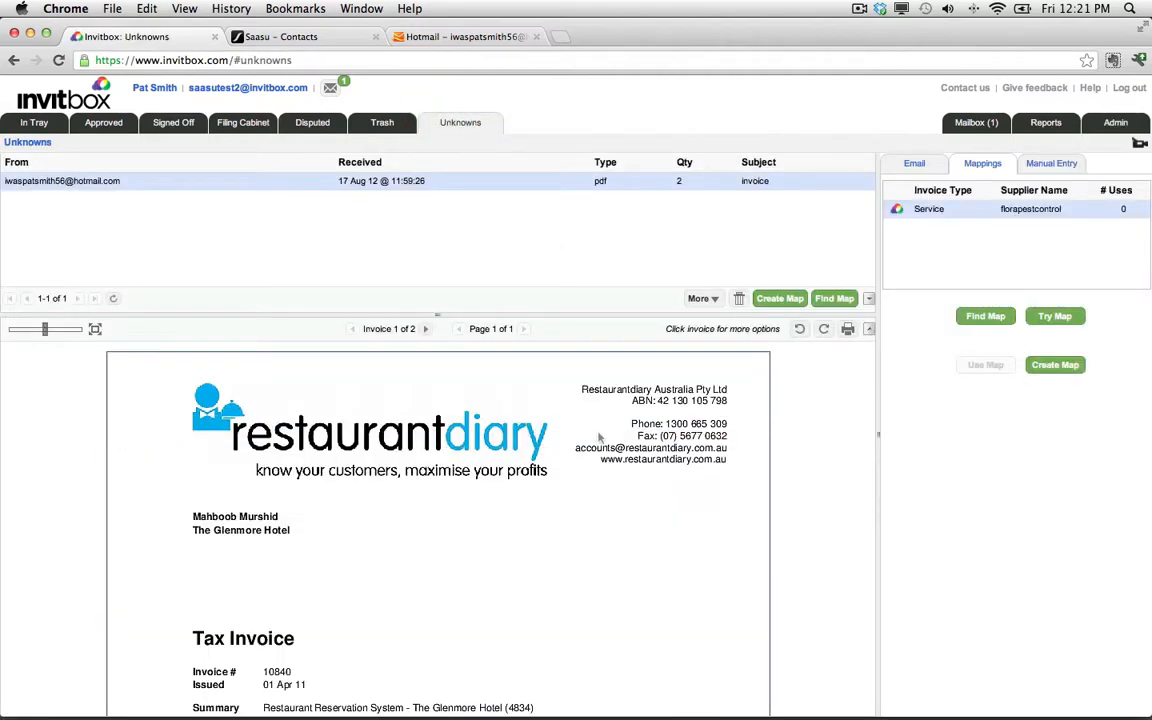
pyautogui.click(425, 329)
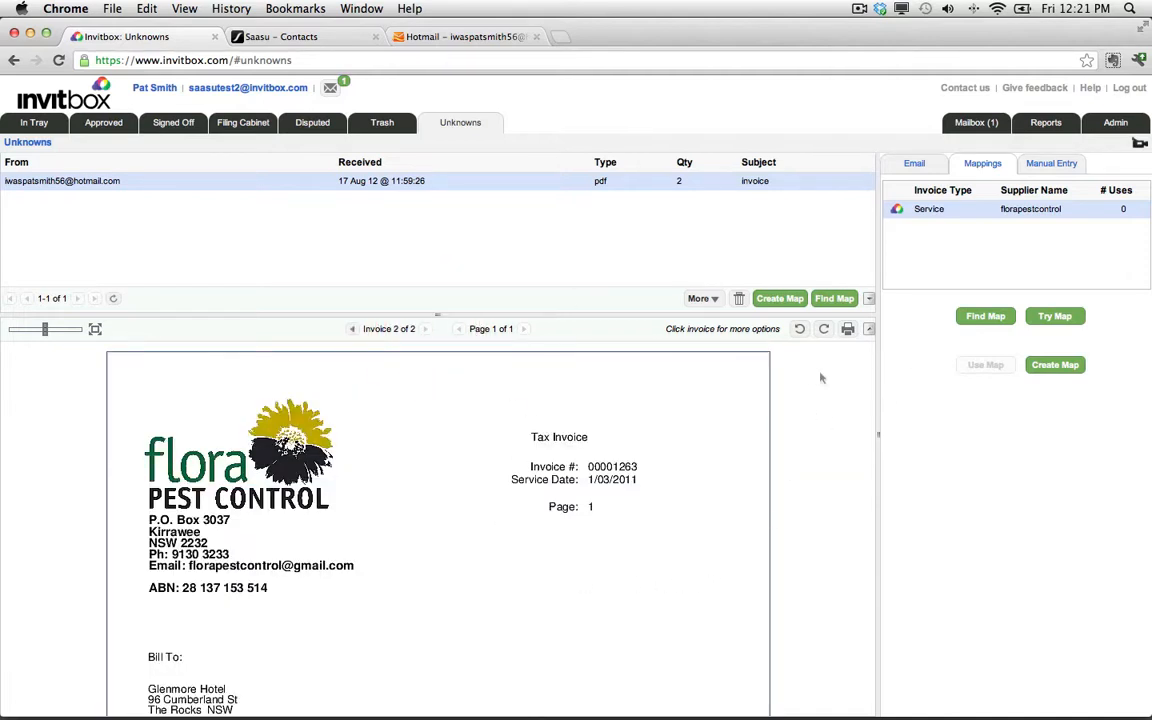
pyautogui.click(835, 299)
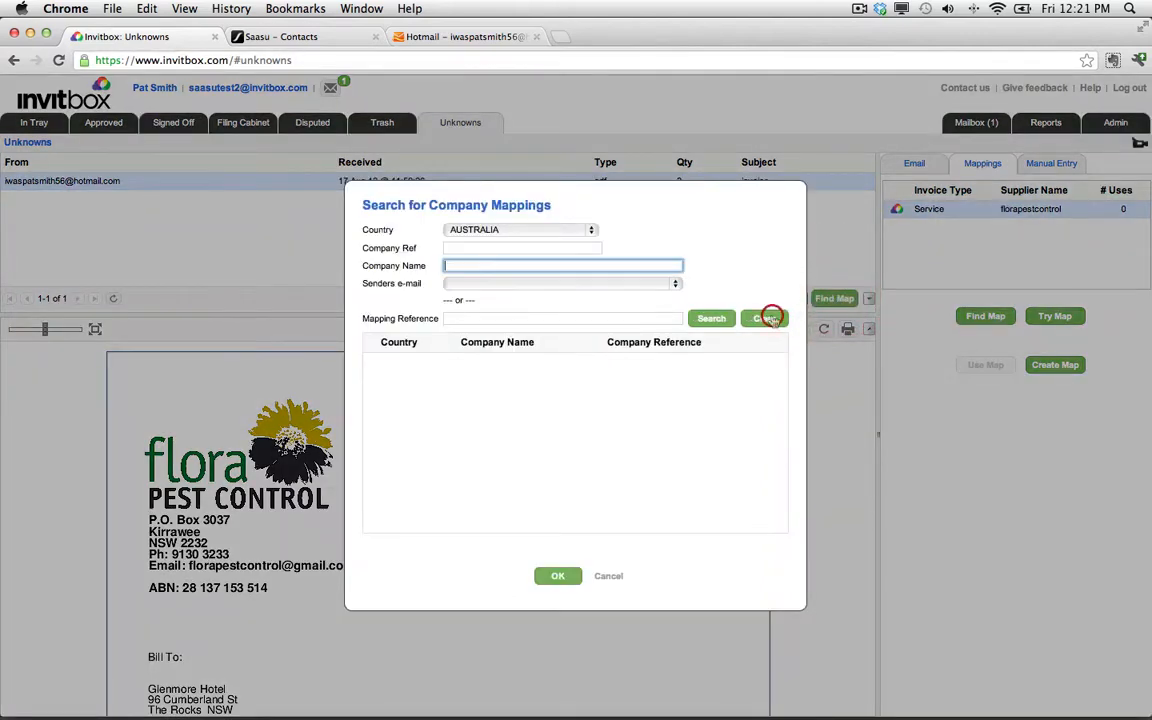
pyautogui.write('flora')
pyautogui.press('Return')
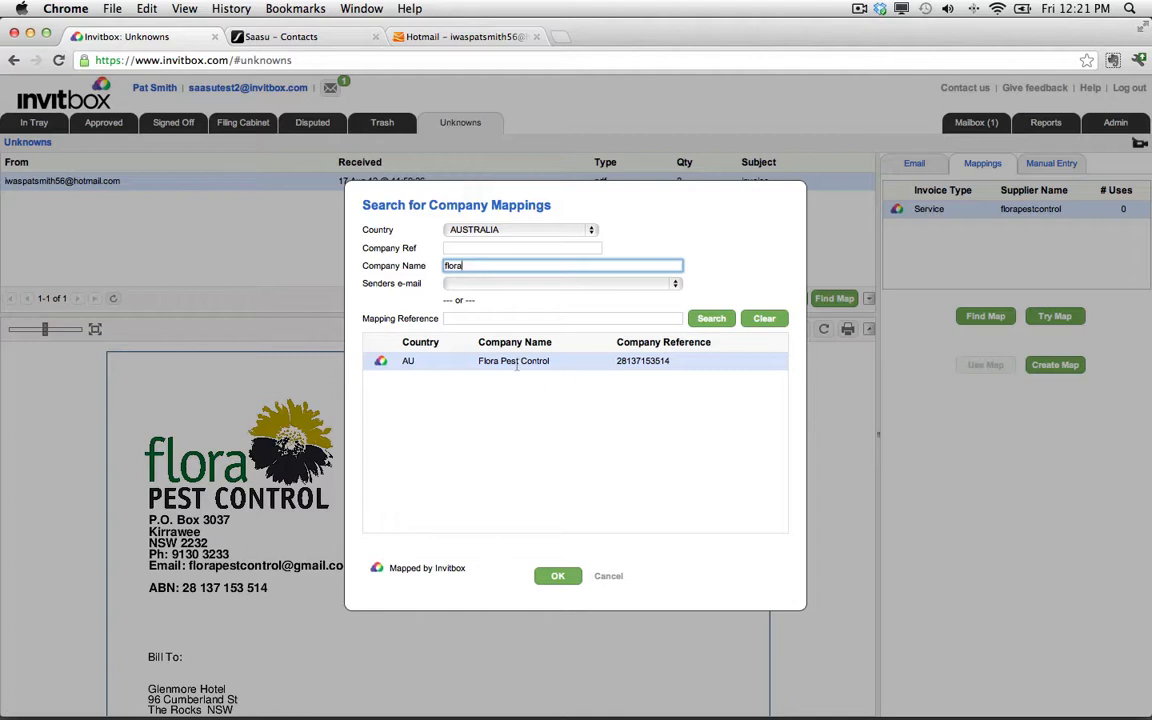
pyautogui.click(553, 575)
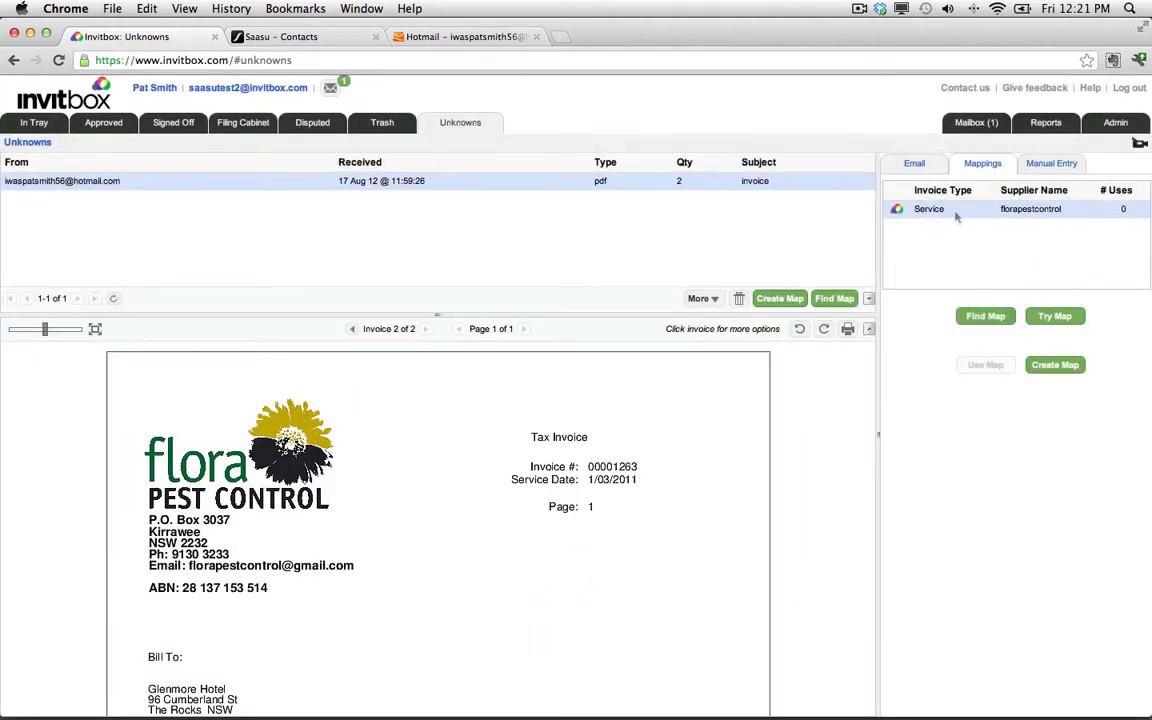
# Try the florapestcontrol service mapping on the invoice and review the extracted invoice values.
pyautogui.click(1054, 316)
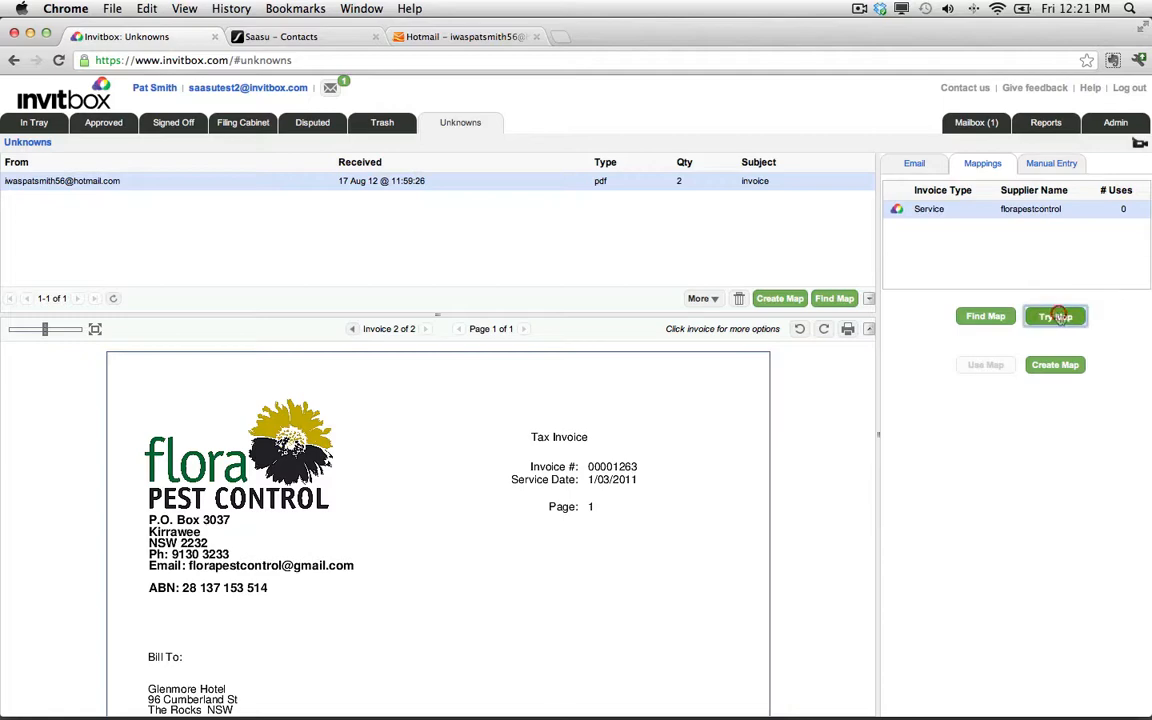
pyautogui.scroll(-1, 1060, 500)
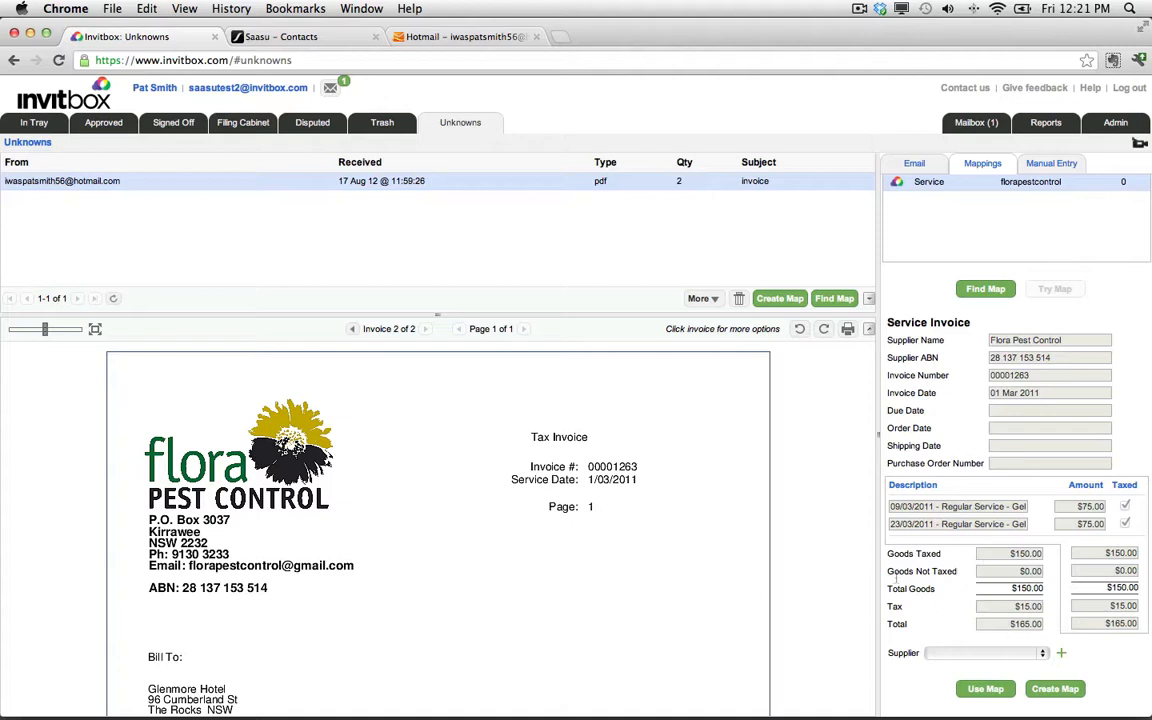
pyautogui.scroll(-10, 585, 620)
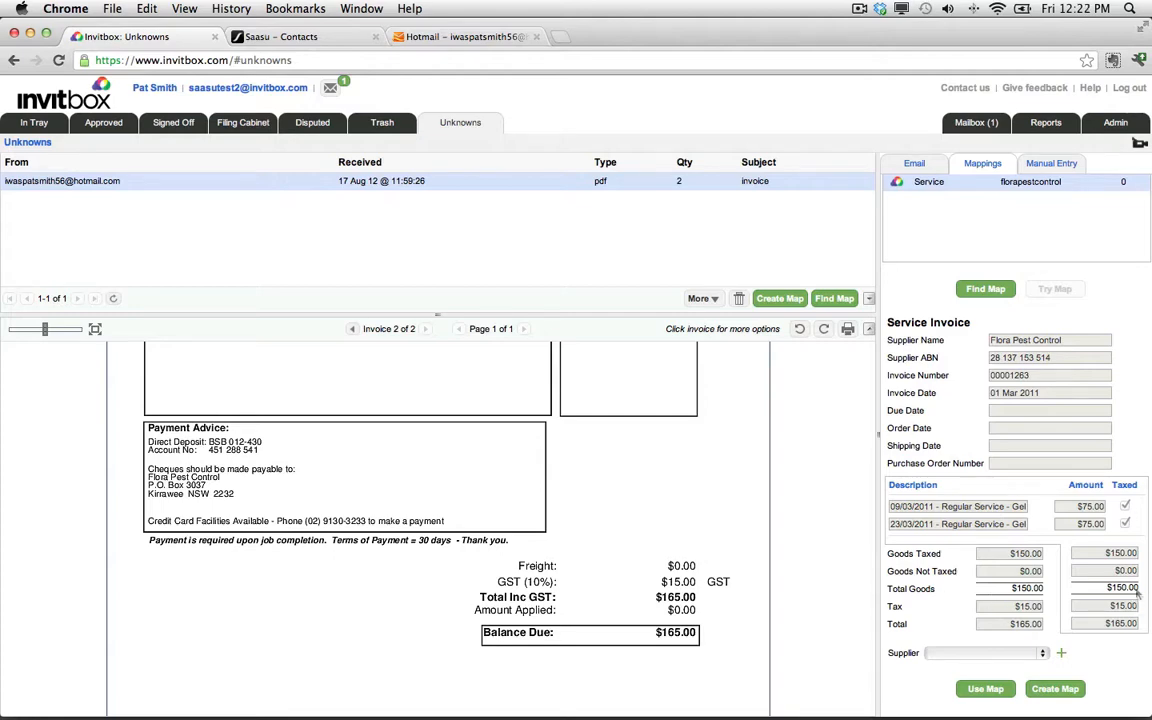
pyautogui.scroll(10, 545, 504)
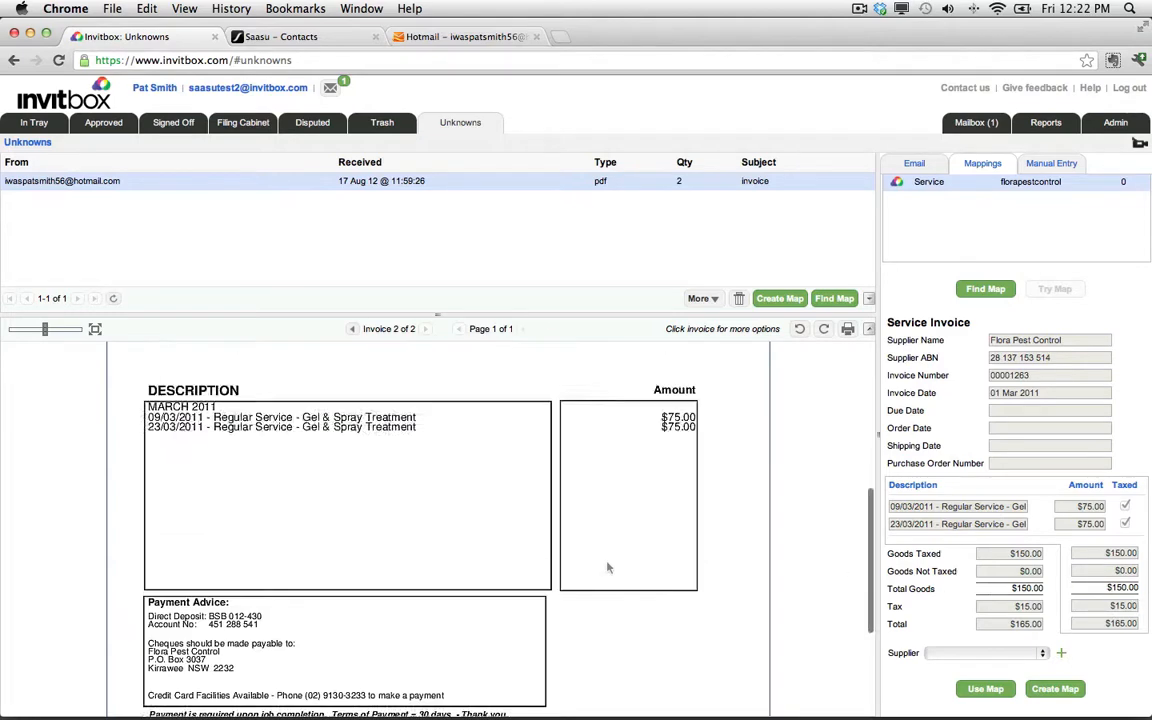
# Start adding a new supplier and choose FLORA PEST CONTROL as the company name.
pyautogui.click(1043, 656)
pyautogui.click(1090, 655)
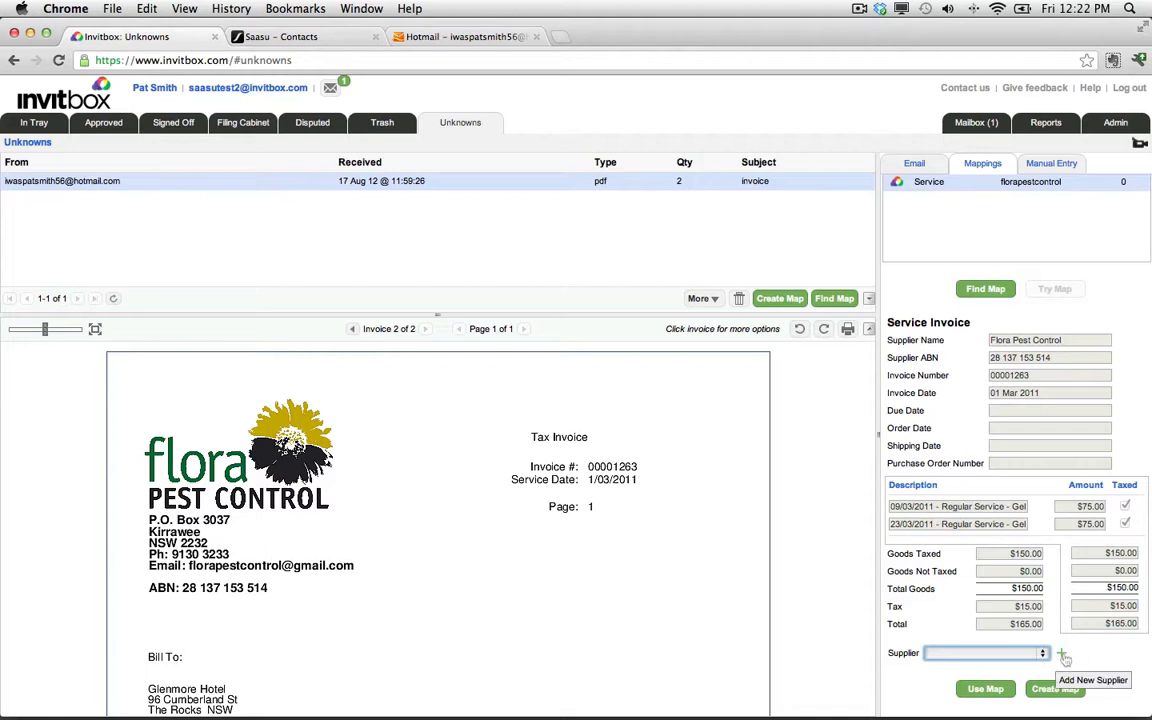
pyautogui.click(1063, 655)
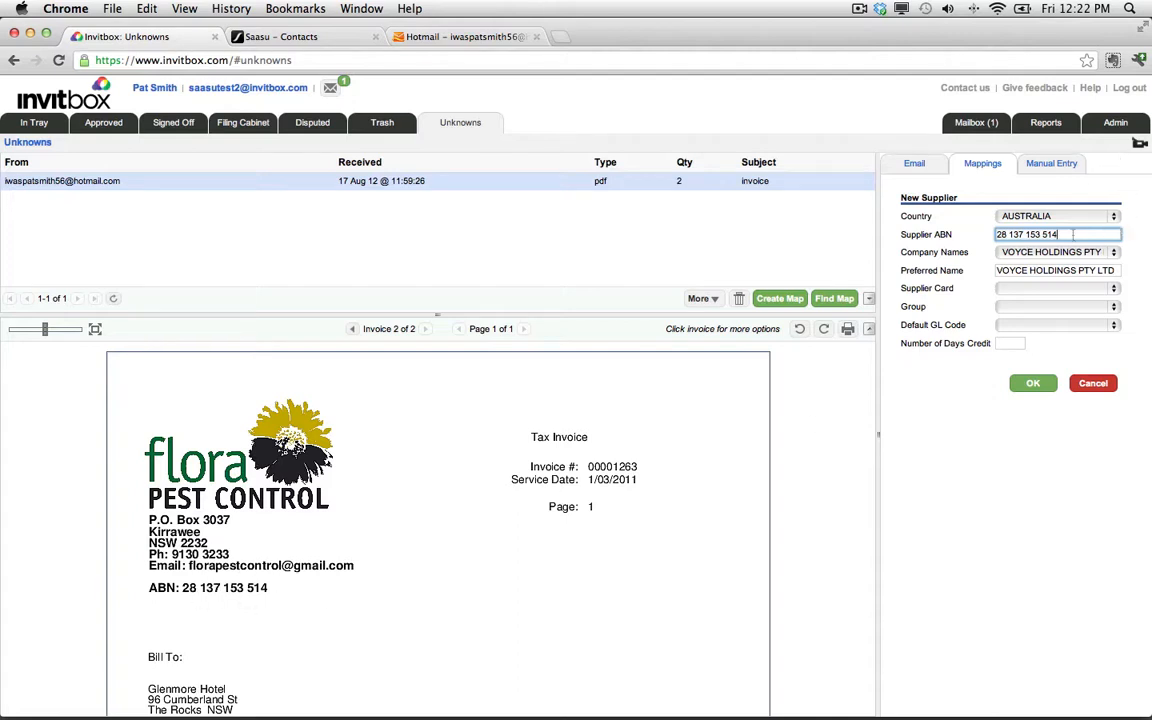
pyautogui.click(1112, 252)
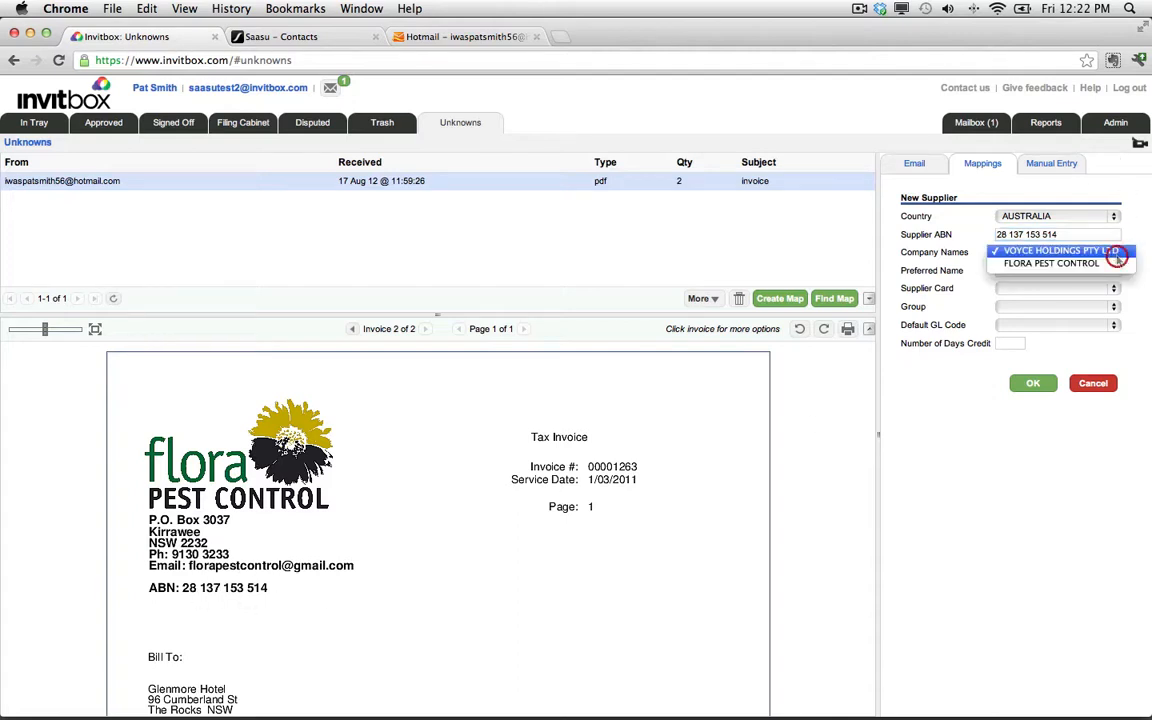
pyautogui.click(1112, 262)
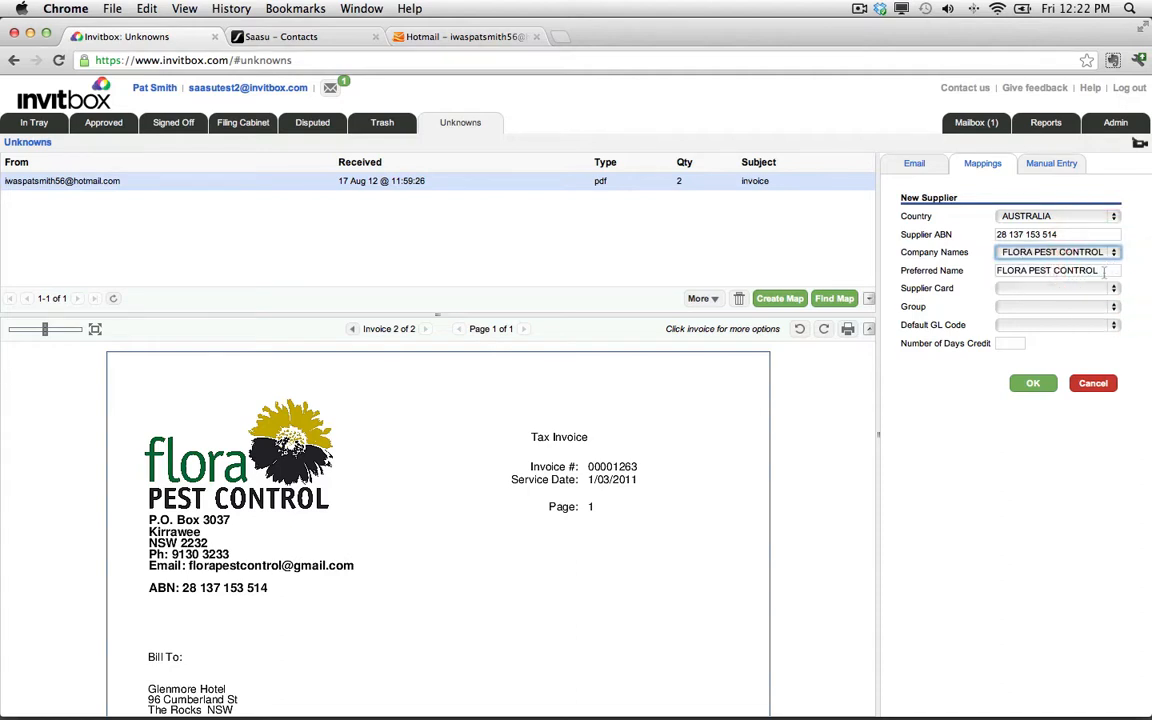
# Set the preferred name to FLORA PC and the supplier card to Flora.
pyautogui.click(1105, 271)
pyautogui.press('BackSpace')
pyautogui.press('BackSpace')
pyautogui.press('BackSpace')
pyautogui.press('BackSpace')
pyautogui.press('BackSpace')
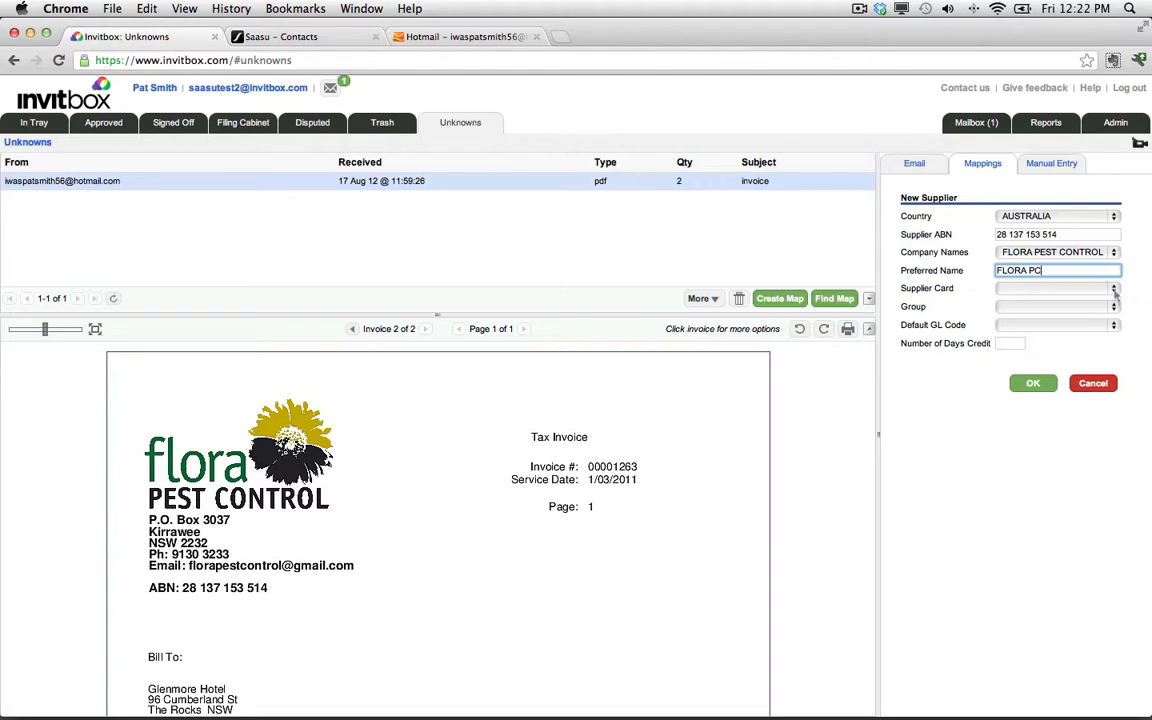
pyautogui.click(1114, 289)
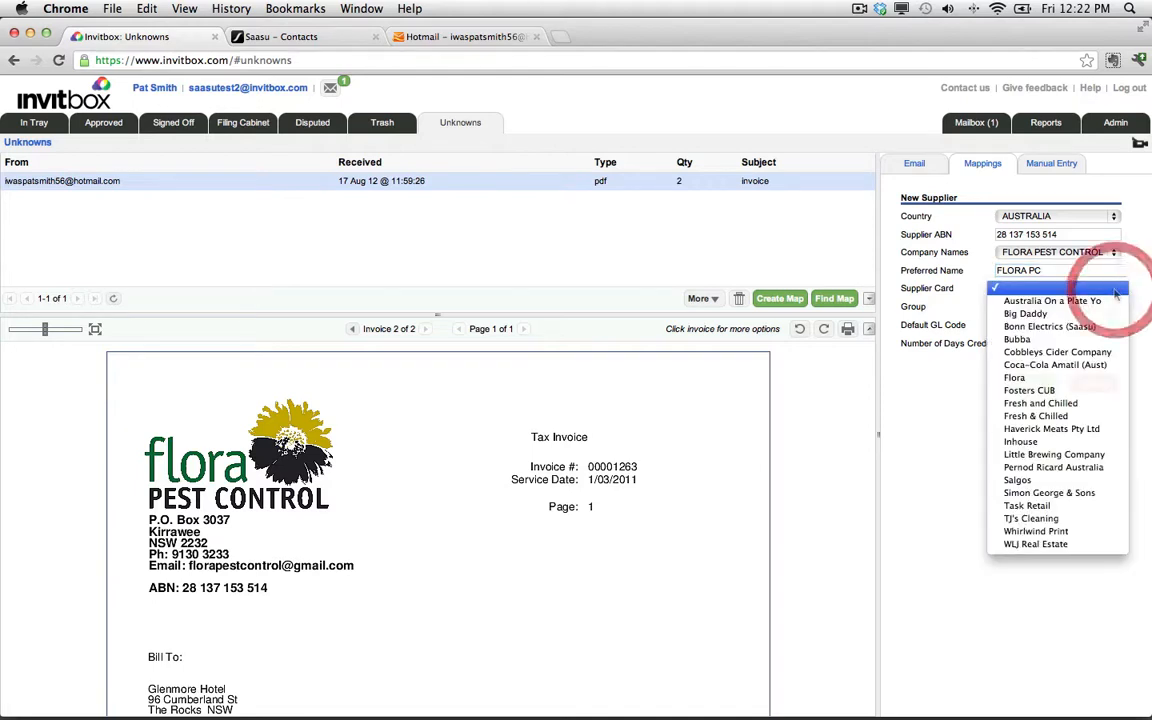
pyautogui.click(1080, 380)
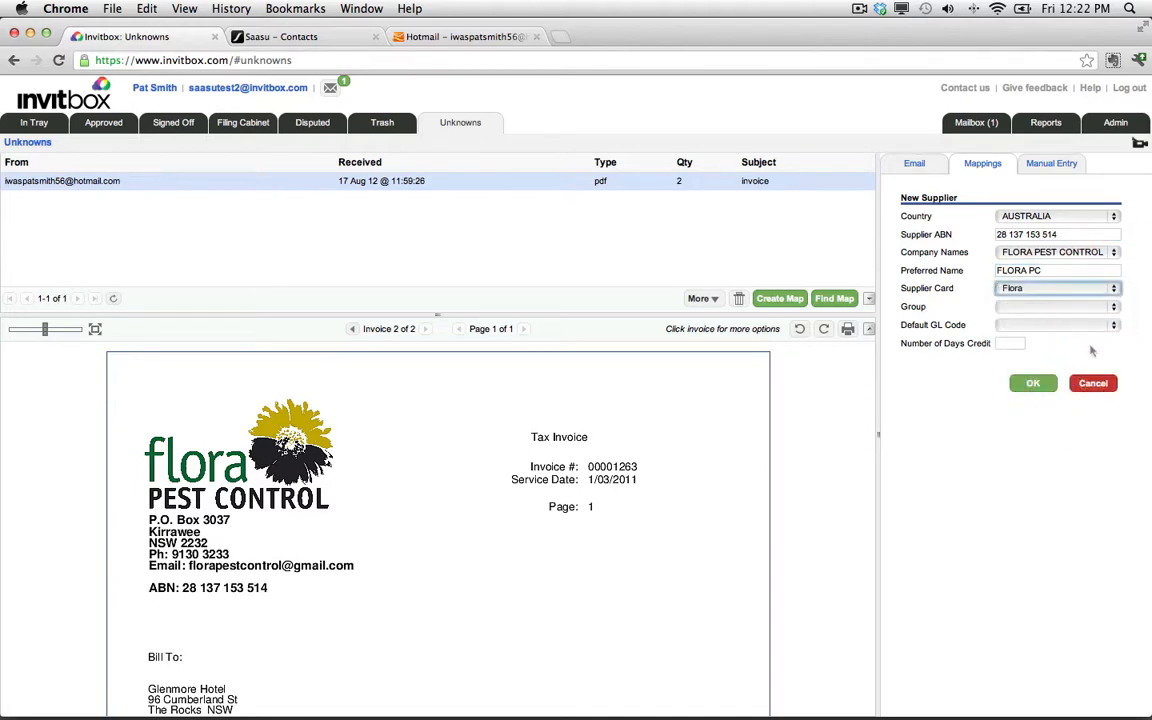
# Set the default GL code to 61010 - Other Expense: Office Expenses.
pyautogui.click(1114, 309)
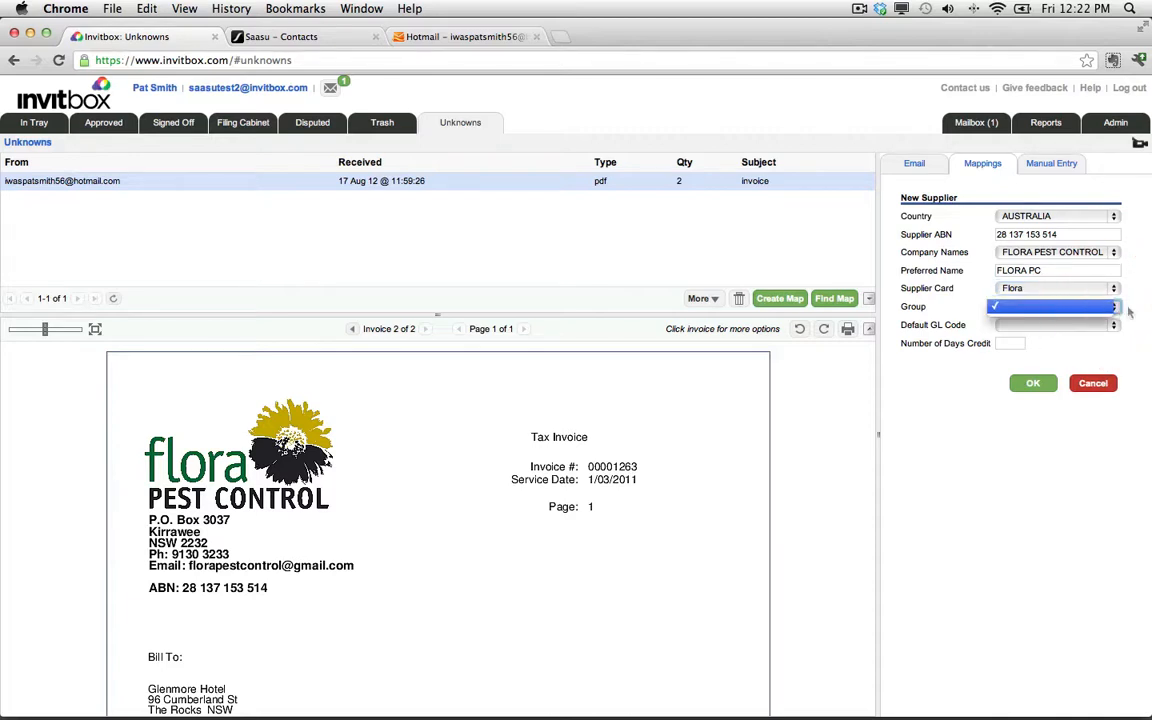
pyautogui.click(1127, 309)
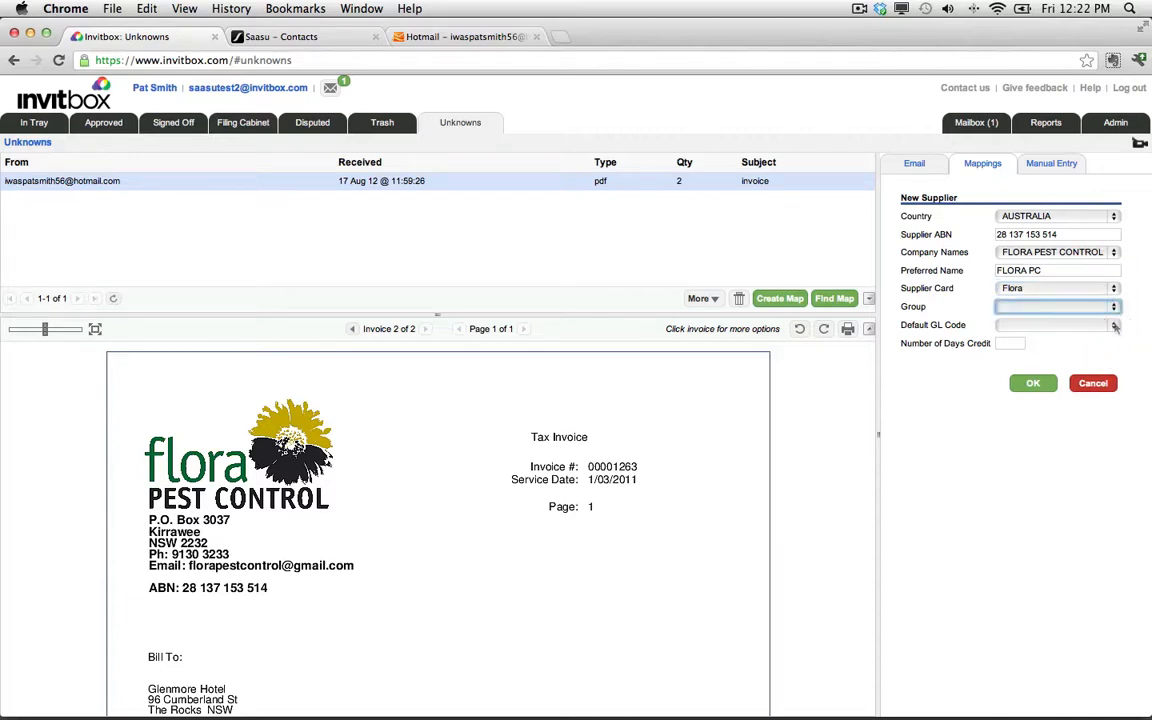
pyautogui.click(1116, 327)
pyautogui.scroll(-5, 1050, 553)
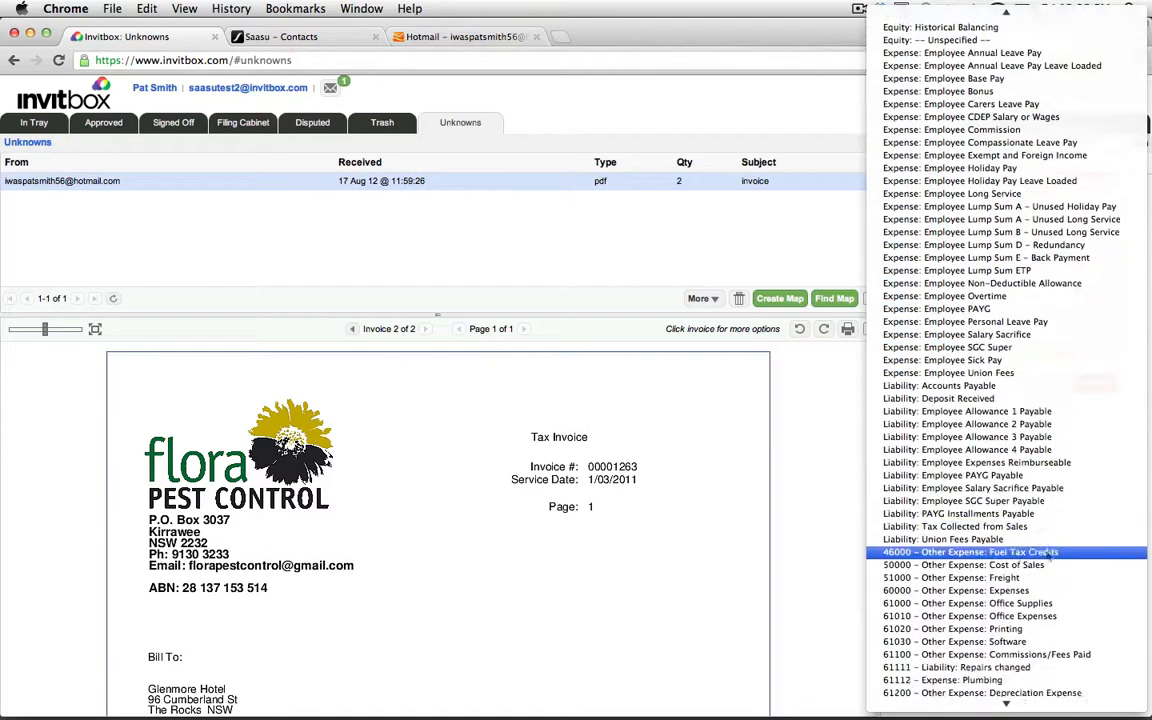
pyautogui.scroll(-3, 1050, 553)
pyautogui.scroll(-2, 1047, 638)
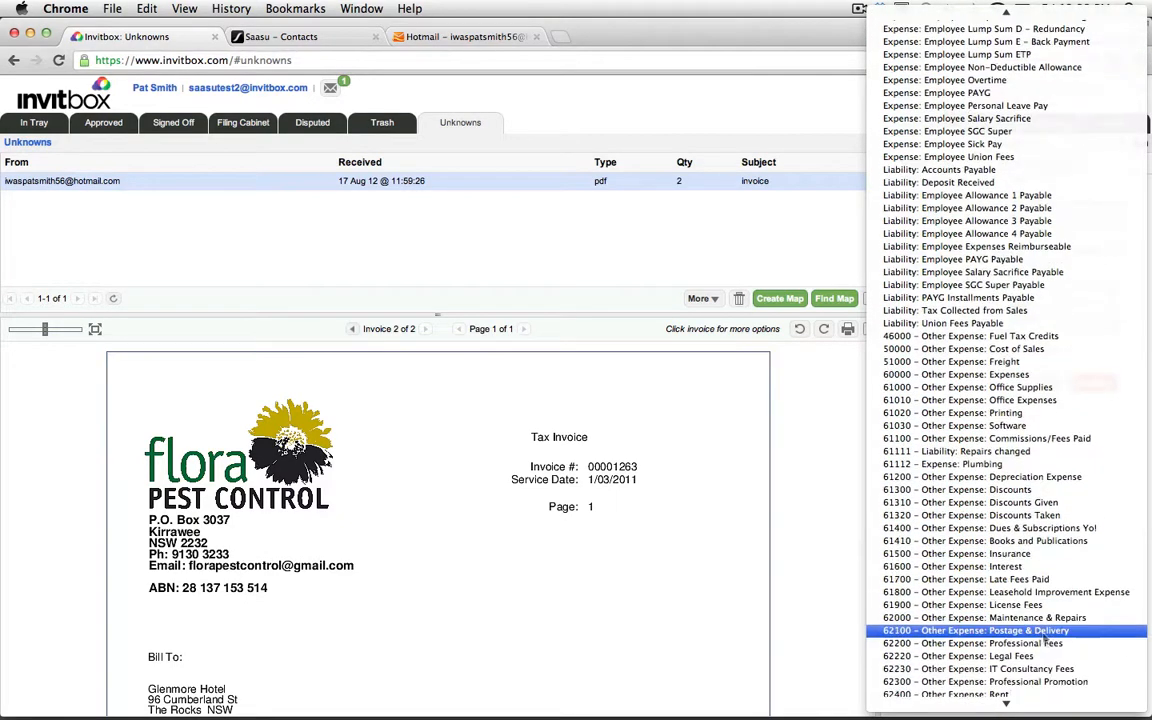
pyautogui.click(1045, 401)
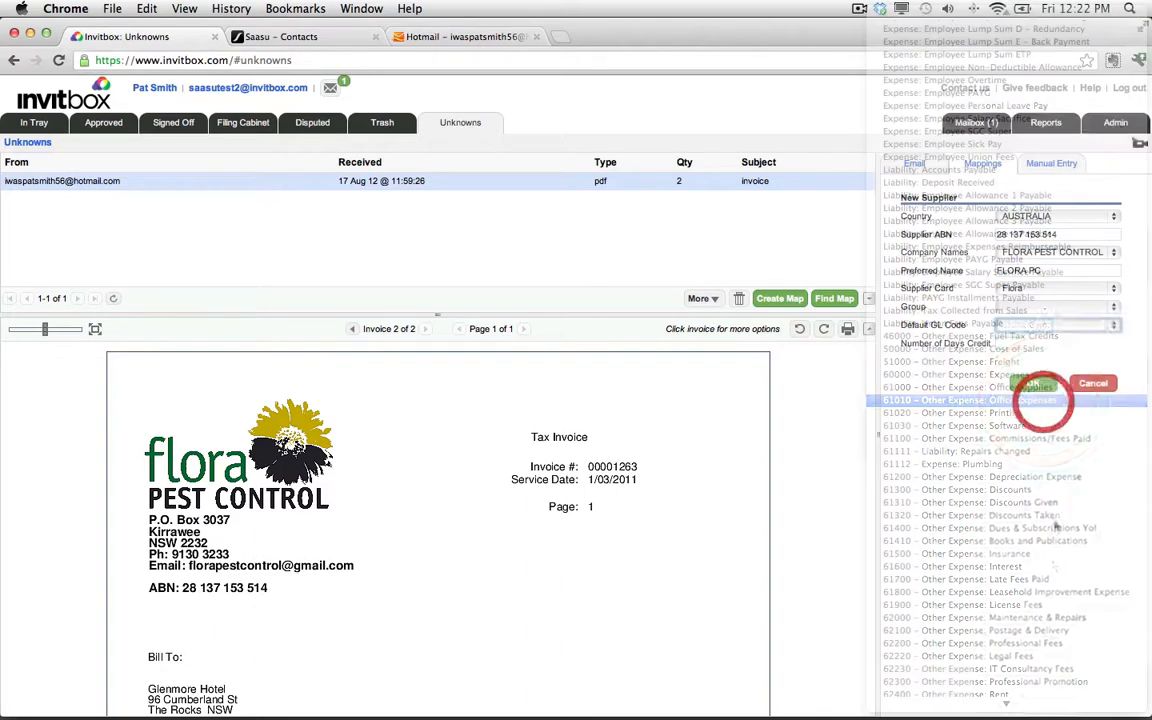
pyautogui.scroll(-3, 549, 581)
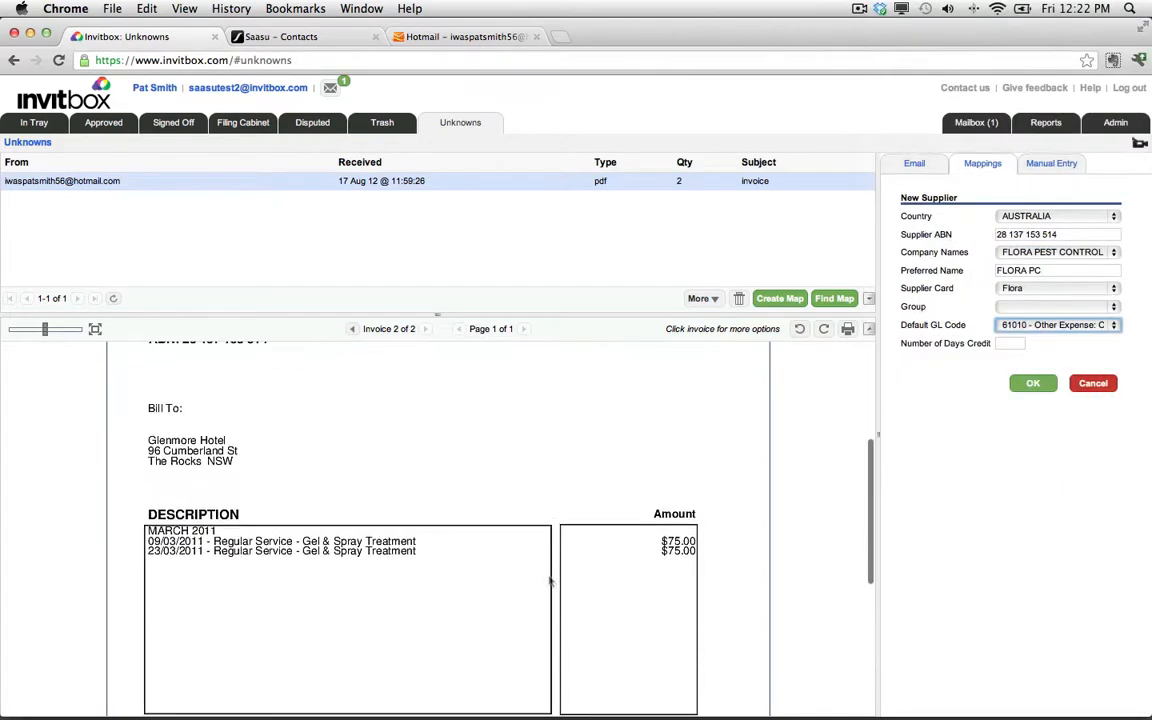
# Set the number of days credit to 30 and confirm the new FLORA PC supplier.
pyautogui.scroll(-5, 549, 581)
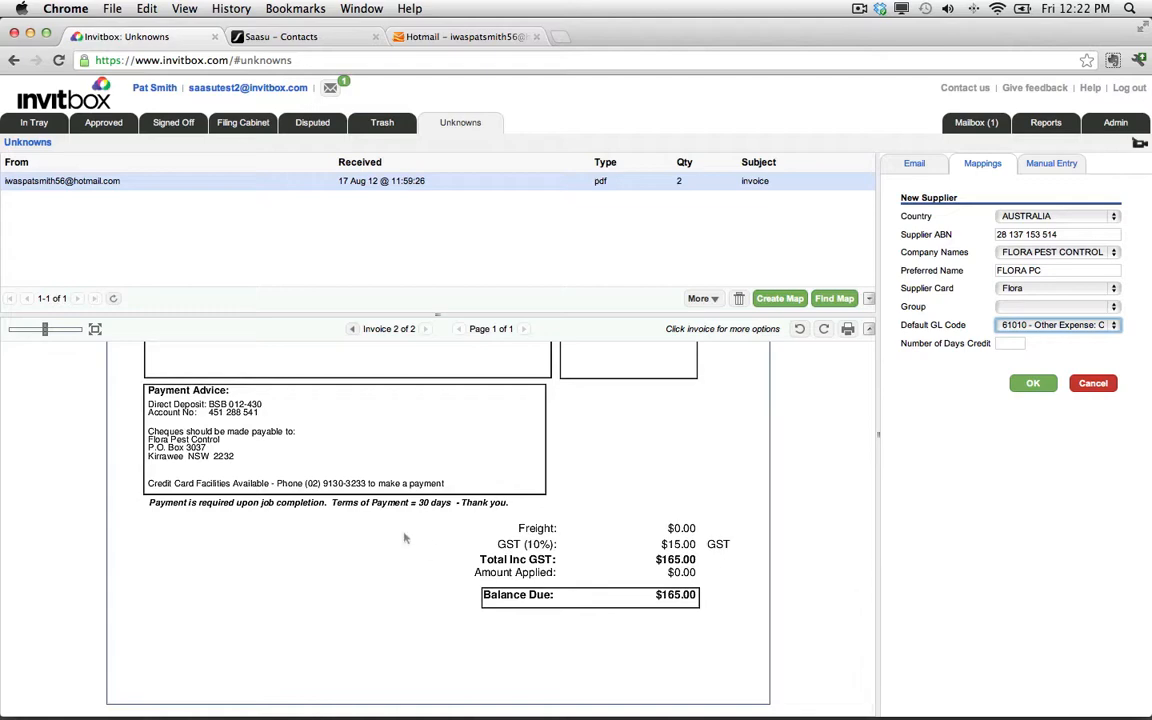
pyautogui.scroll(8, 425, 505)
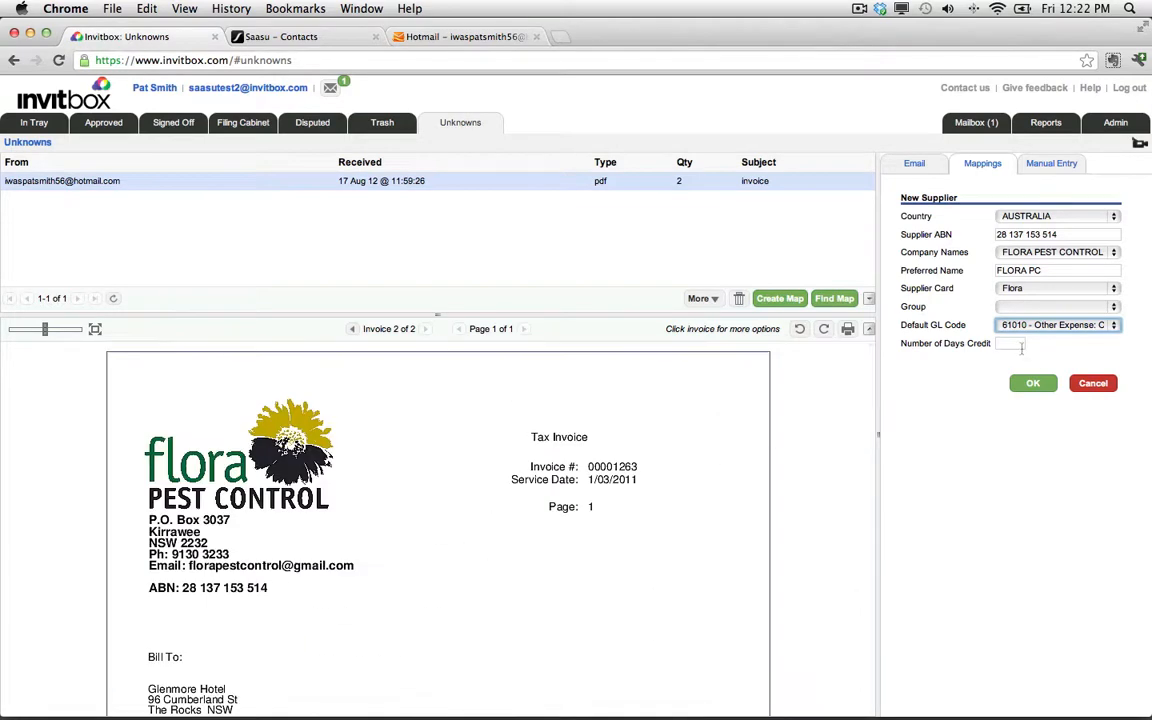
pyautogui.click(1010, 344)
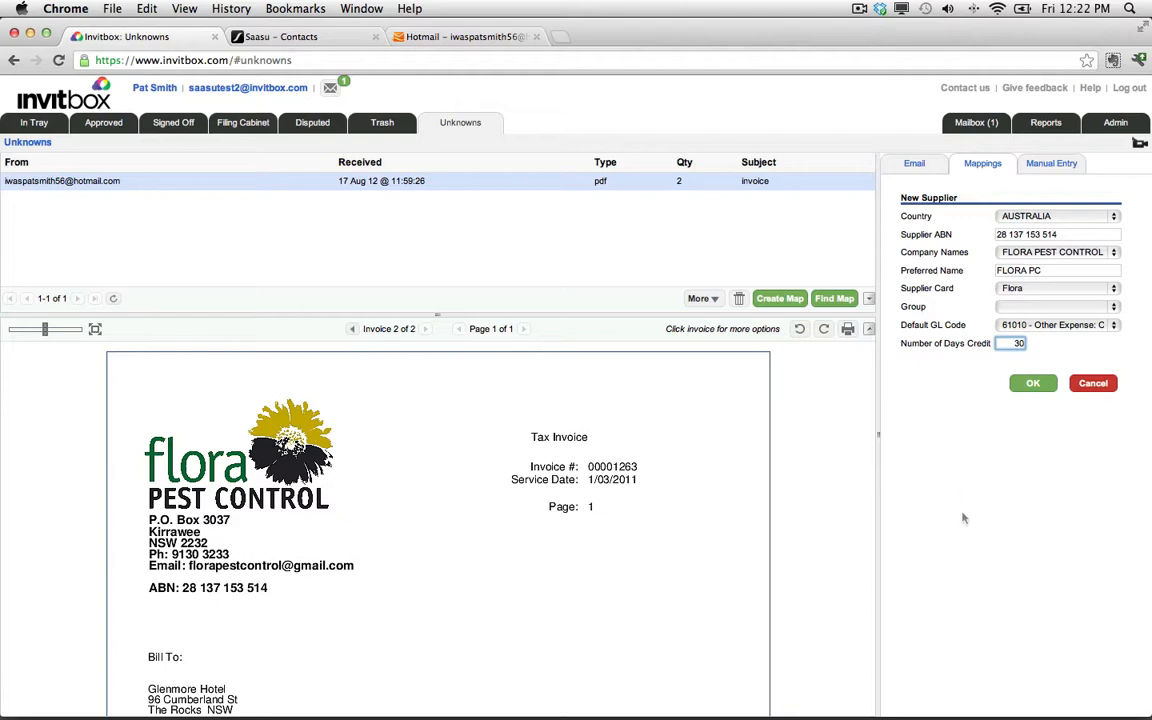
pyautogui.click(1032, 383)
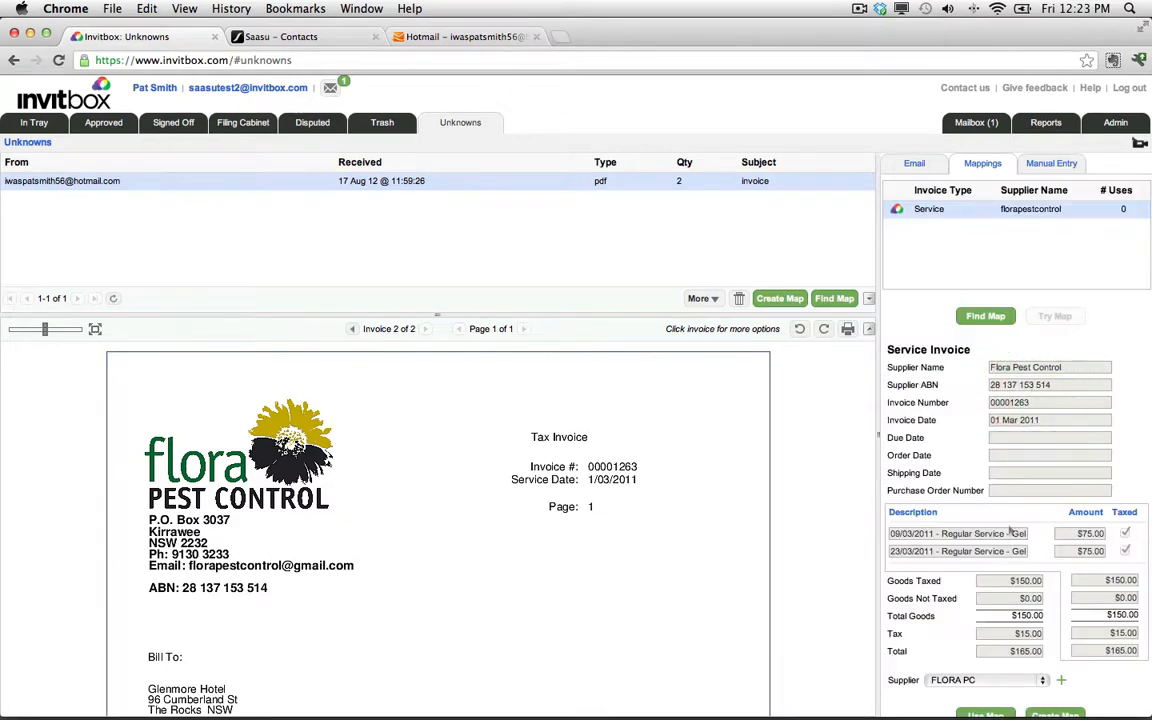
# Use the florapestcontrol map on the invoice, applying it to the sender's other invoices without marking it as best map.
pyautogui.scroll(-1, 1010, 532)
pyautogui.click(986, 690)
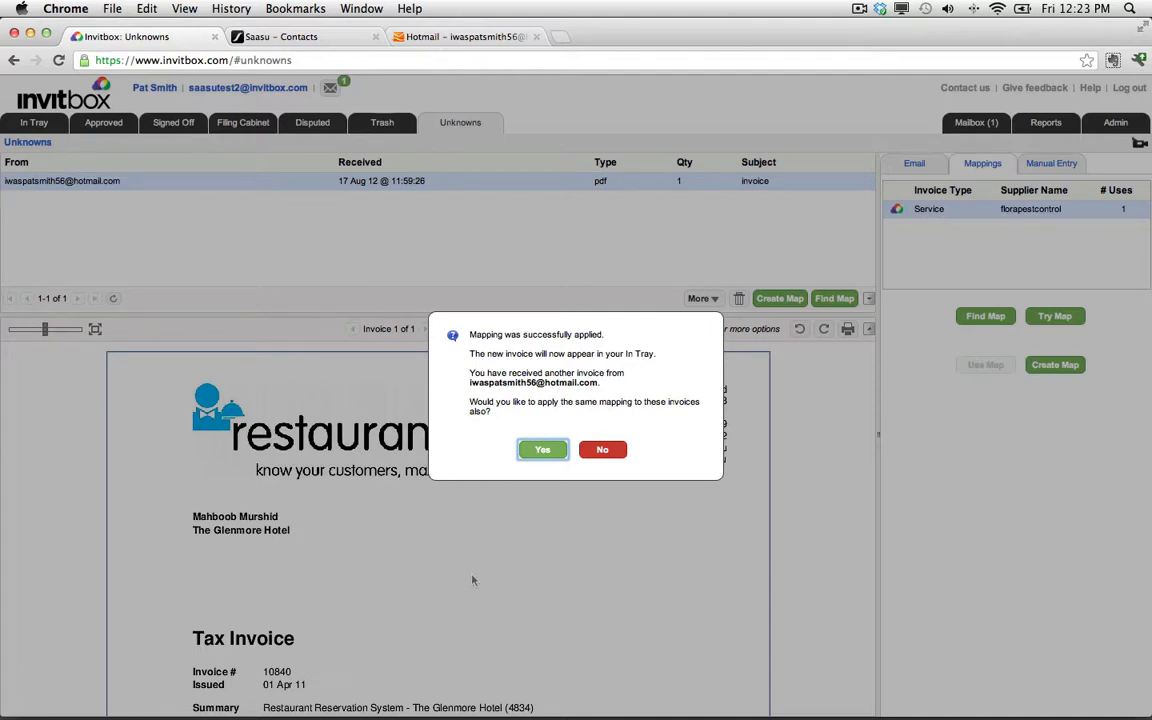
pyautogui.click(540, 451)
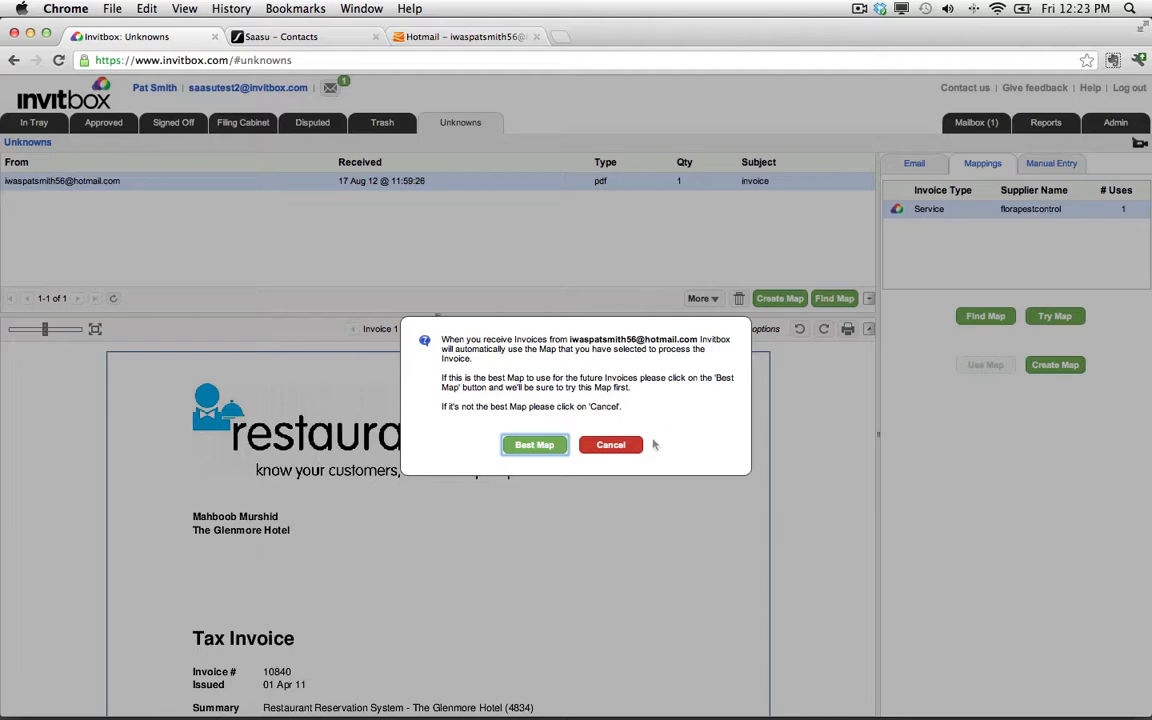
pyautogui.click(611, 445)
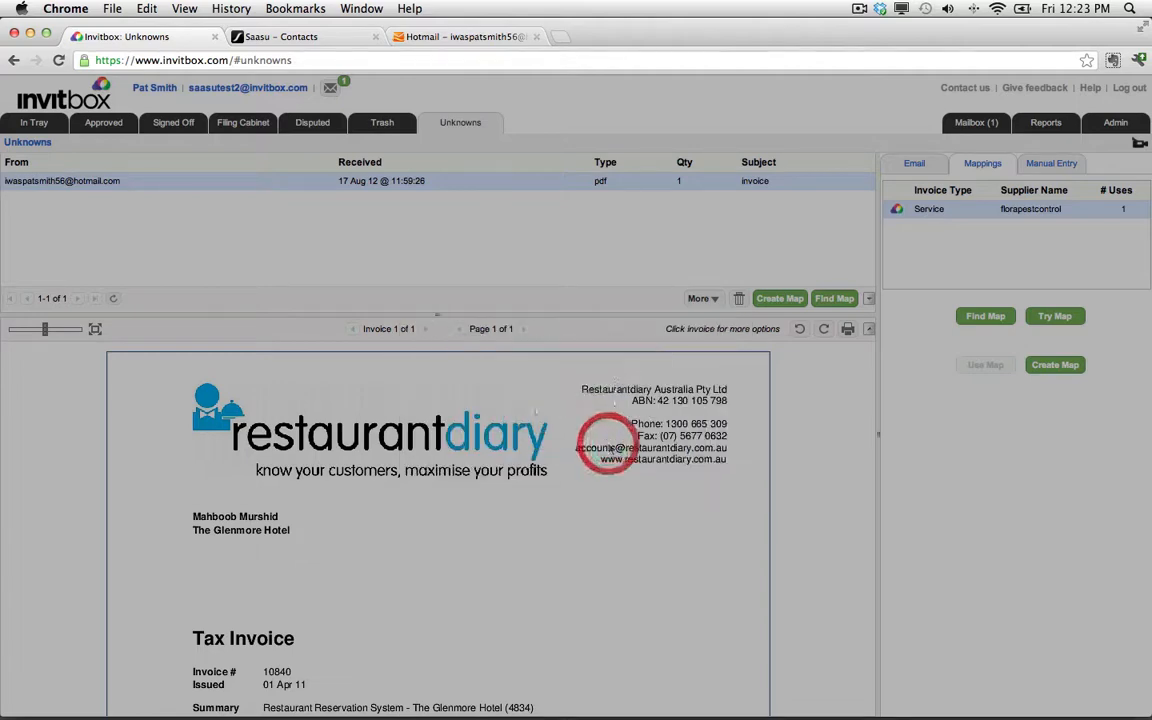
# Open the FLORA PC invoice in the In Tray to review it.
pyautogui.click(34, 122)
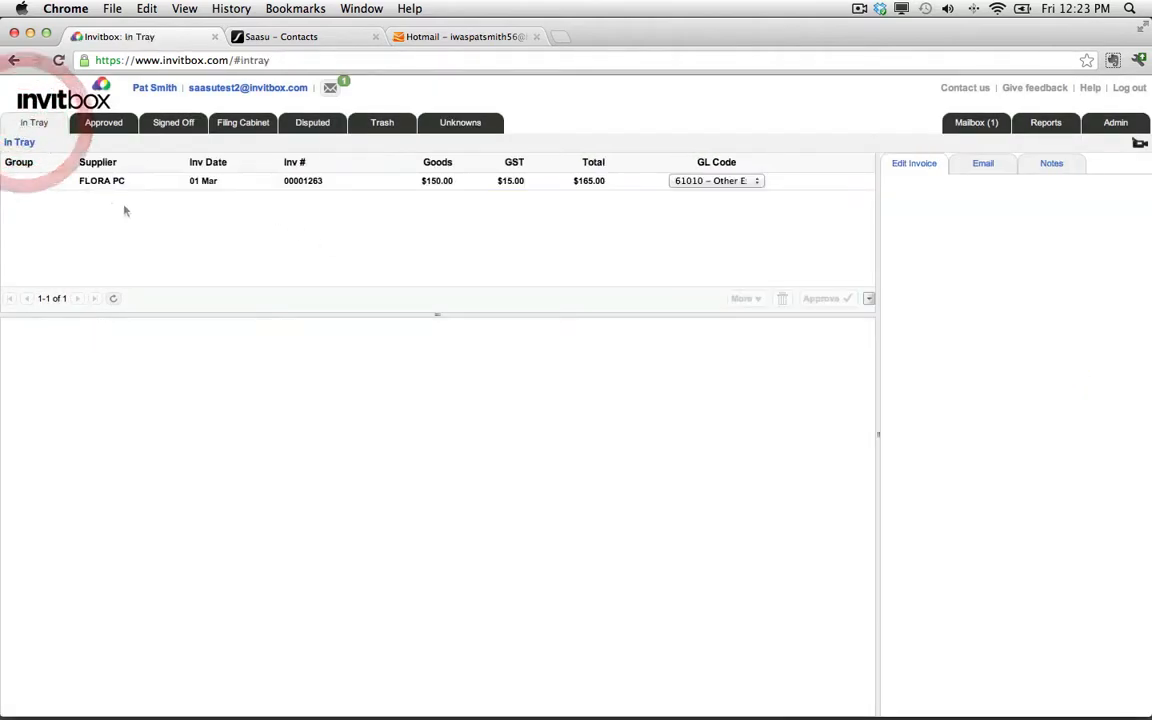
pyautogui.click(131, 186)
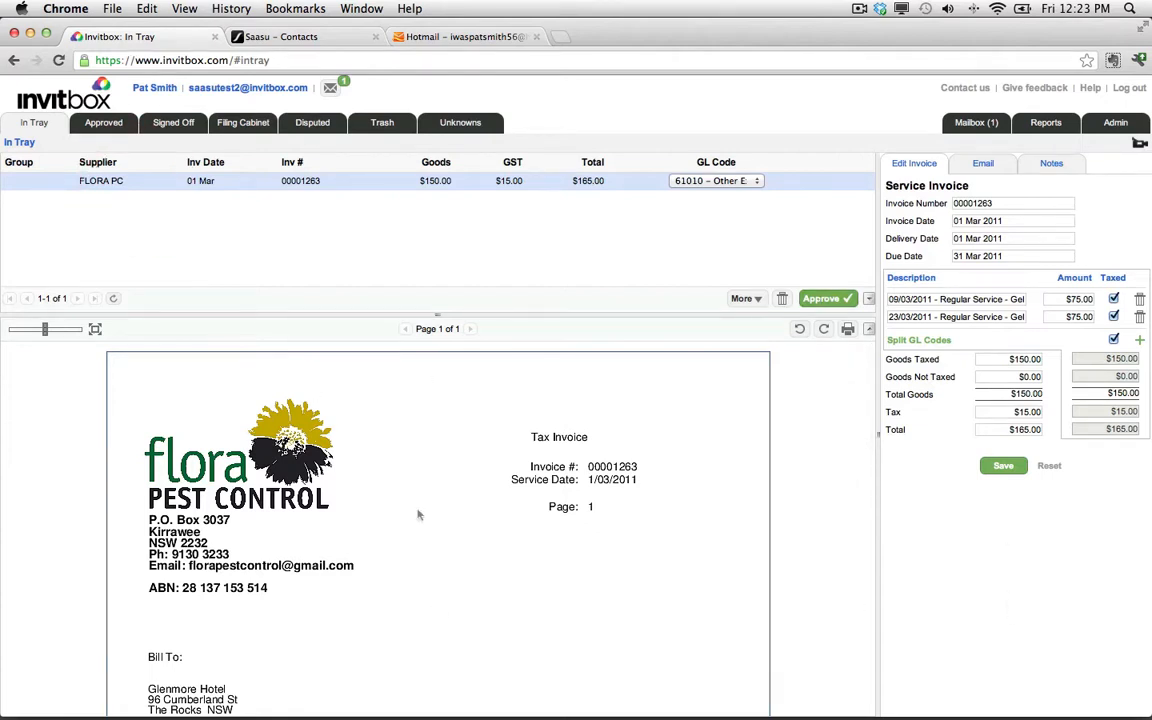
# Search the company mappings for REST and add the Restaurantdiary Australia Pty Ltd mappings to the remaining unknown invoice.
pyautogui.click(462, 122)
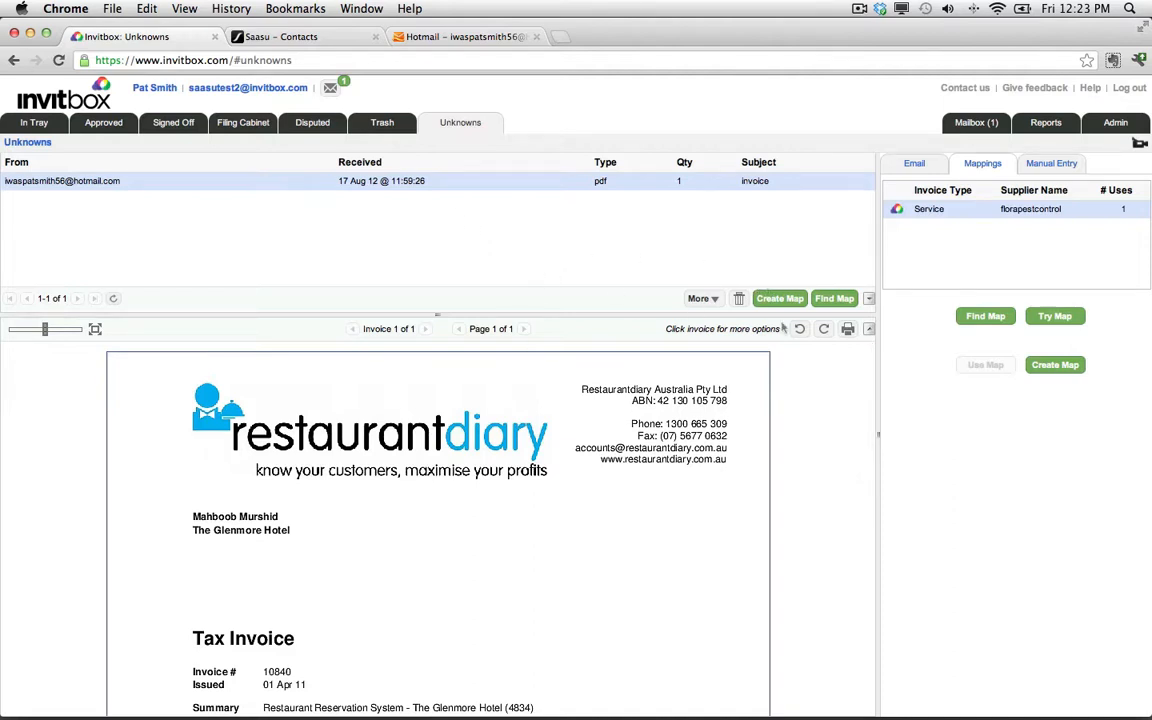
pyautogui.click(835, 298)
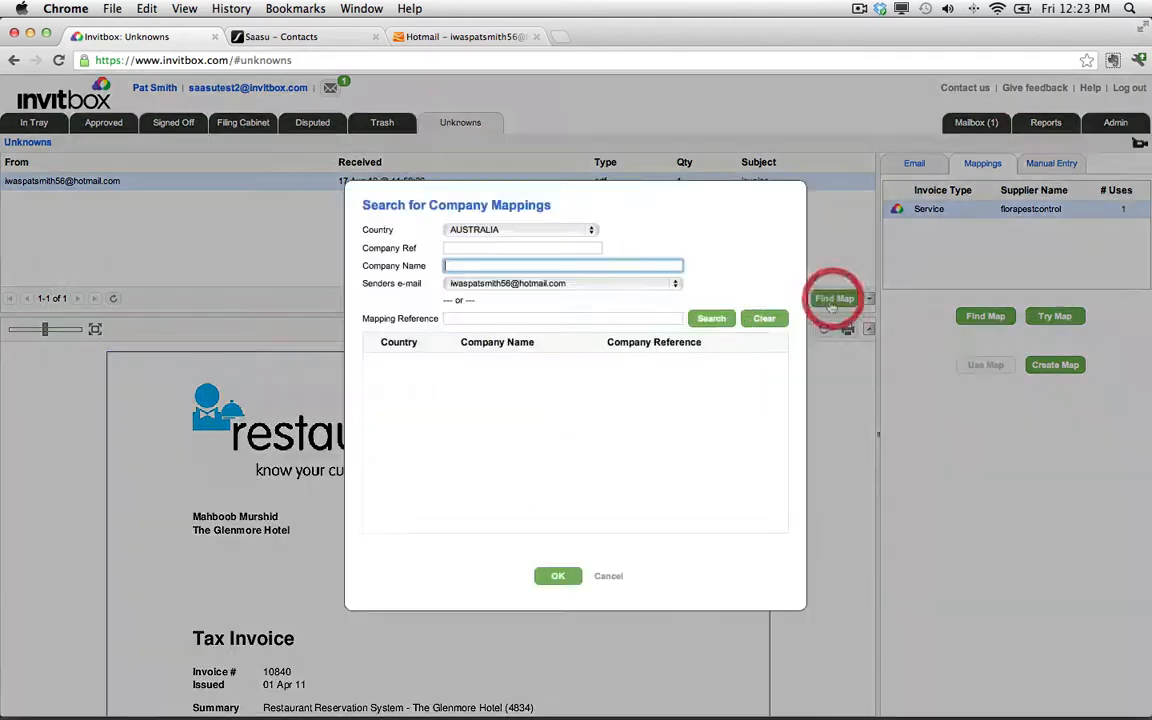
pyautogui.click(764, 318)
pyautogui.write('REST')
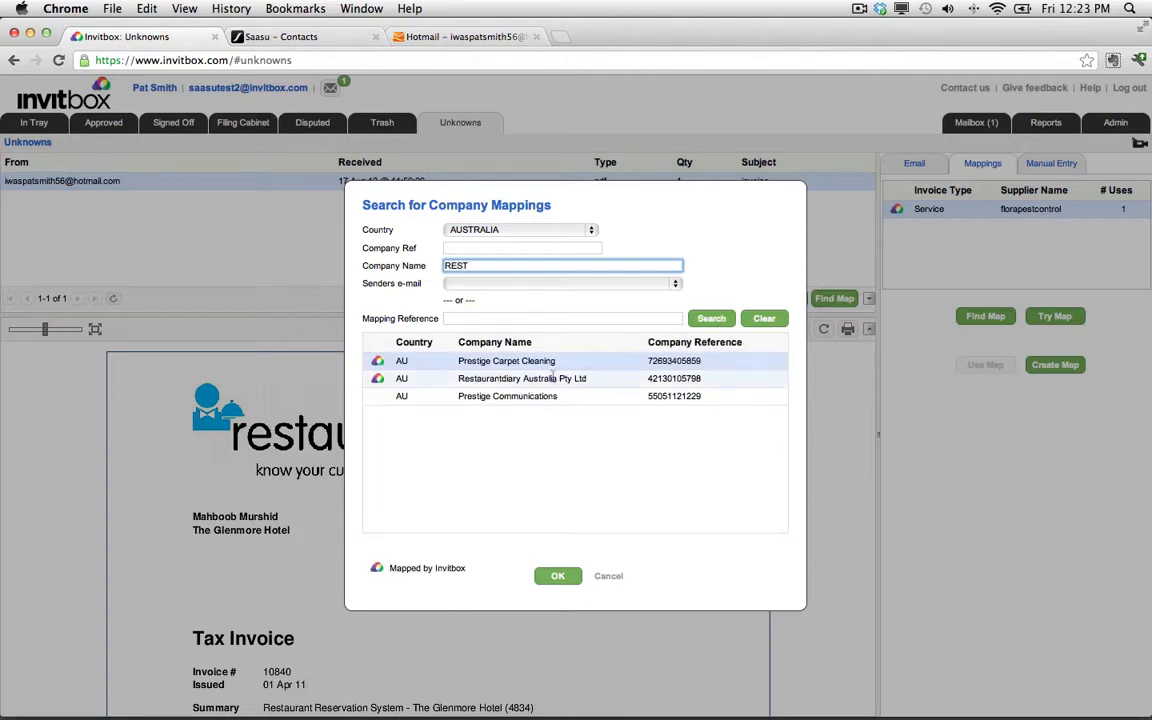
pyautogui.click(490, 379)
pyautogui.click(557, 575)
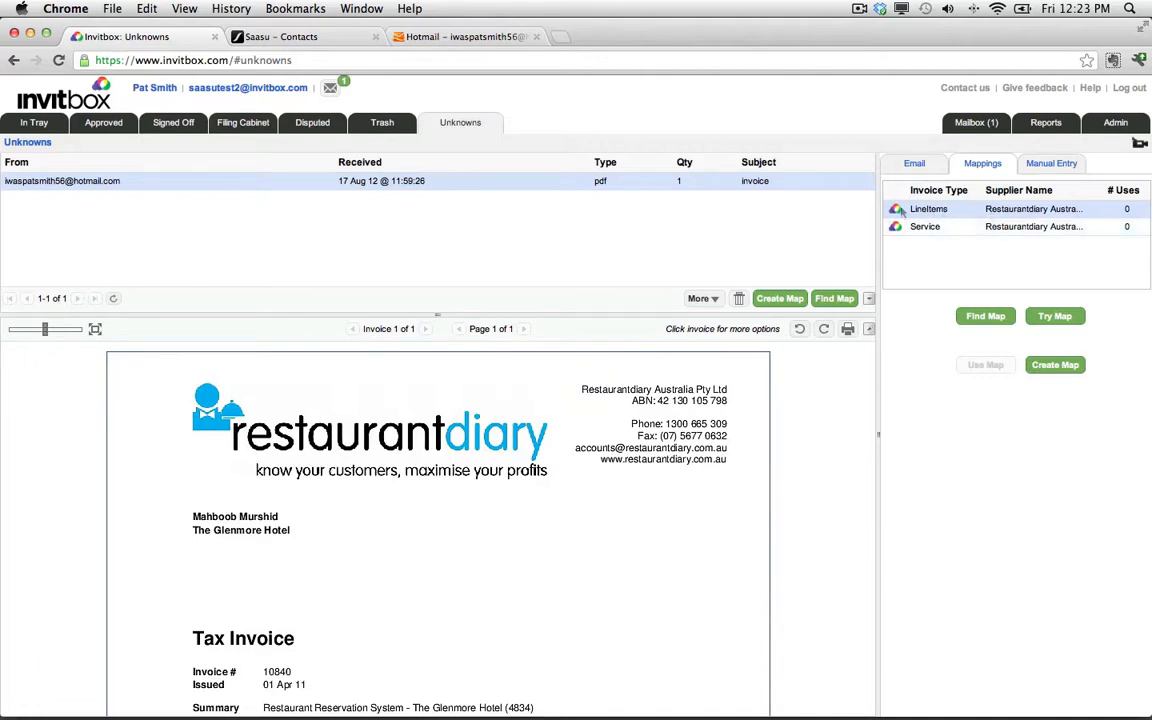
# Try the Restaurantdiary Service mapping and then the LineItems mapping on the invoice.
pyautogui.scroll(-5, 555, 614)
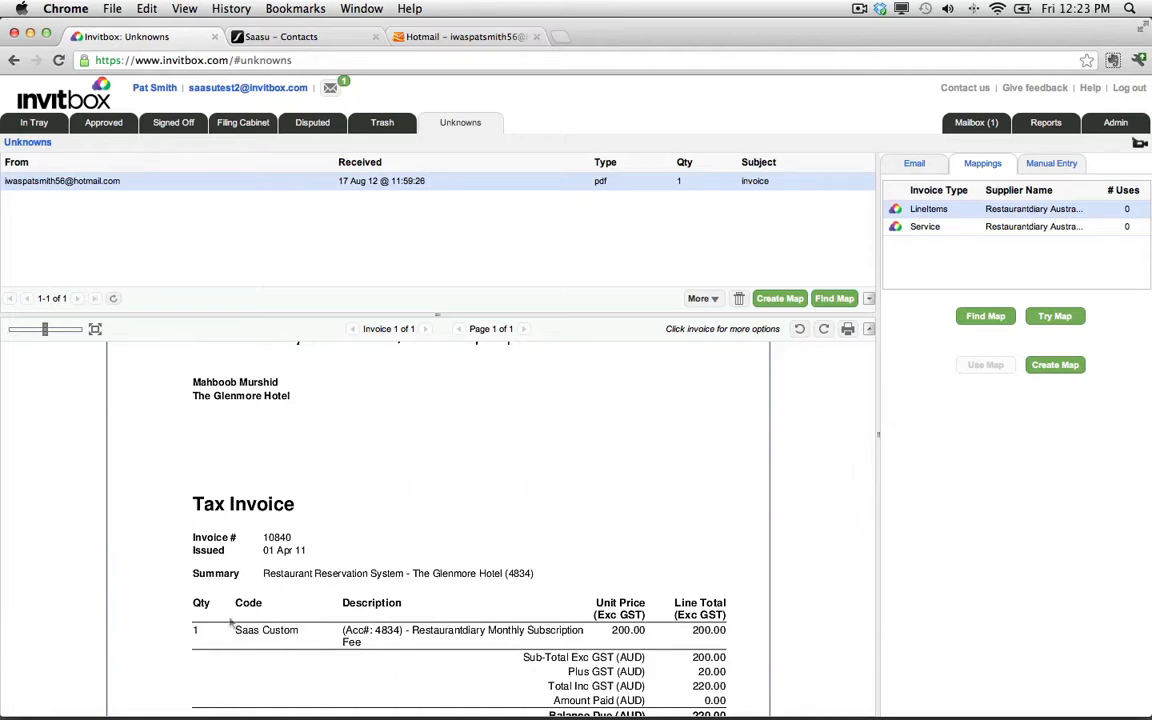
pyautogui.click(1010, 226)
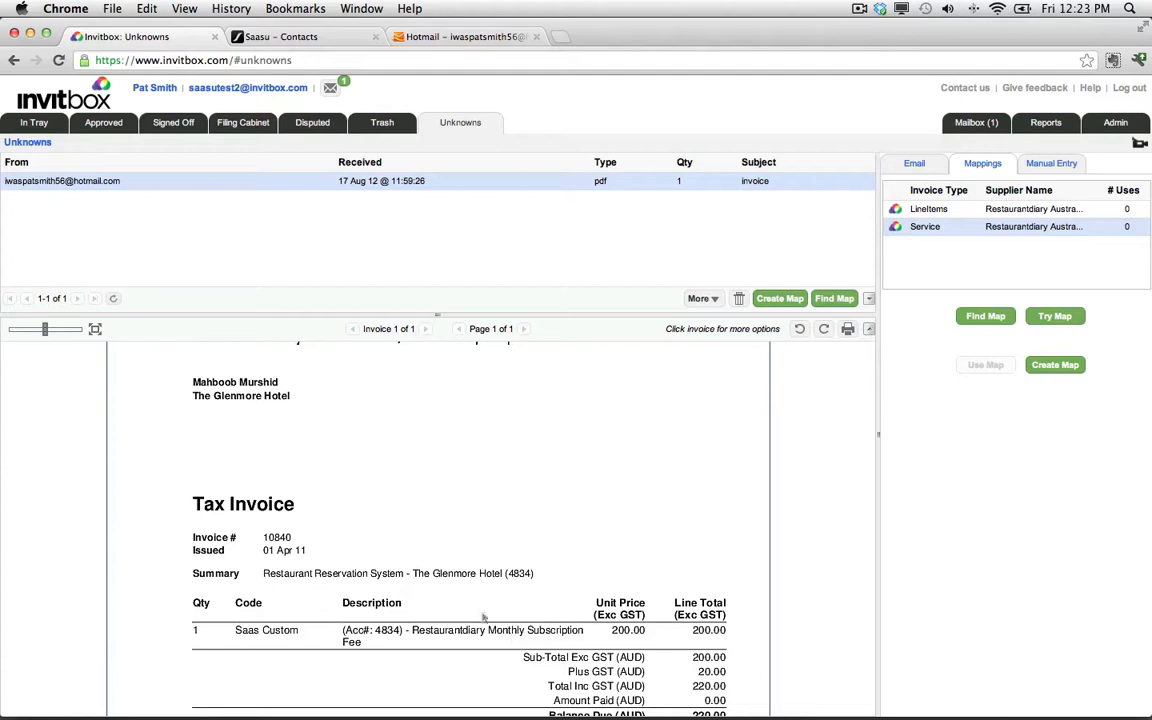
pyautogui.click(1055, 316)
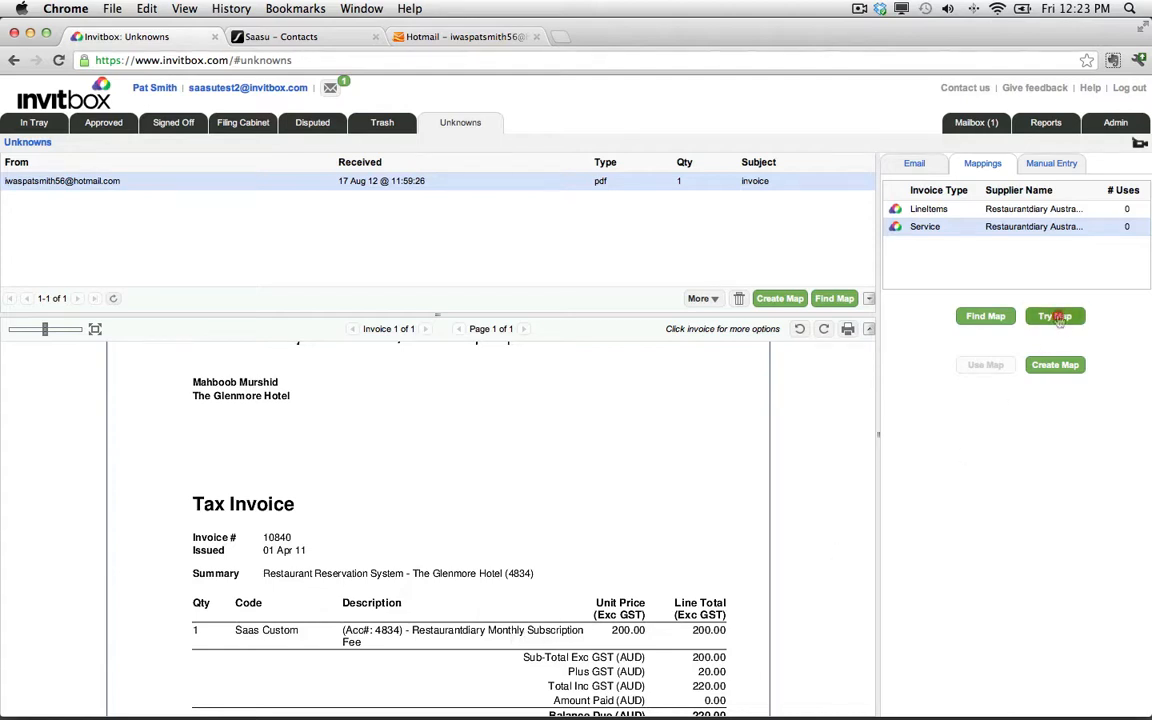
pyautogui.click(995, 208)
pyautogui.click(1050, 316)
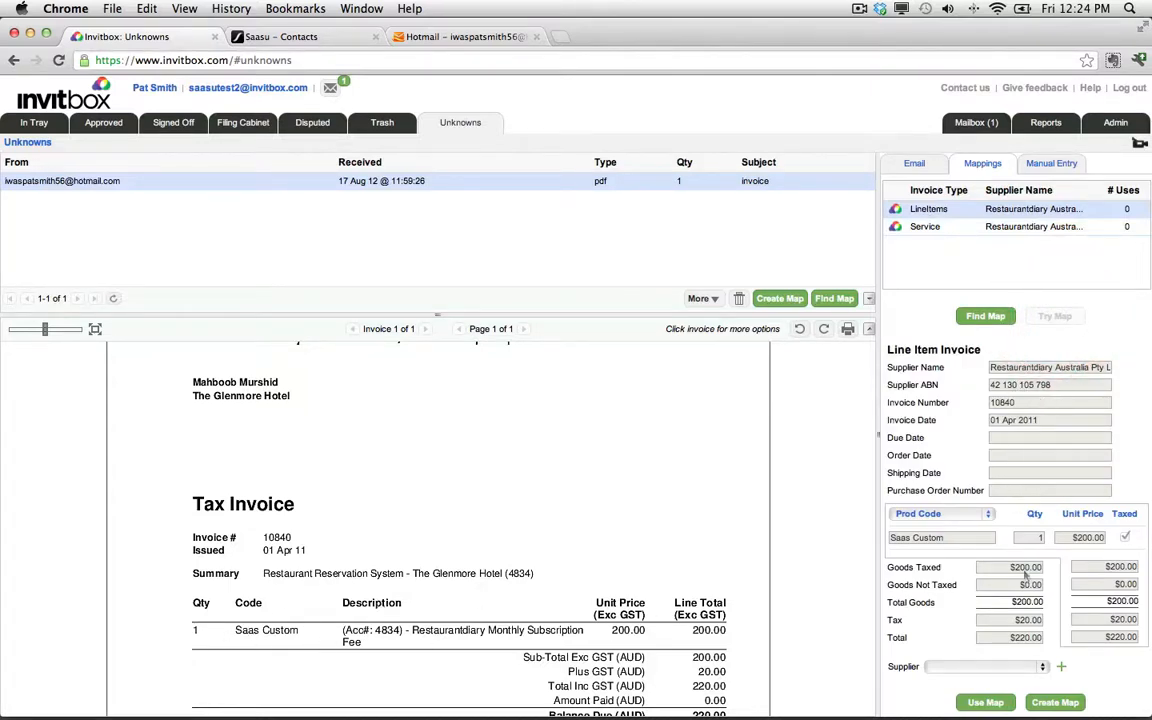
# Start adding a new supplier and shorten the preferred name to RESTAURANTDIARY.
pyautogui.click(1061, 669)
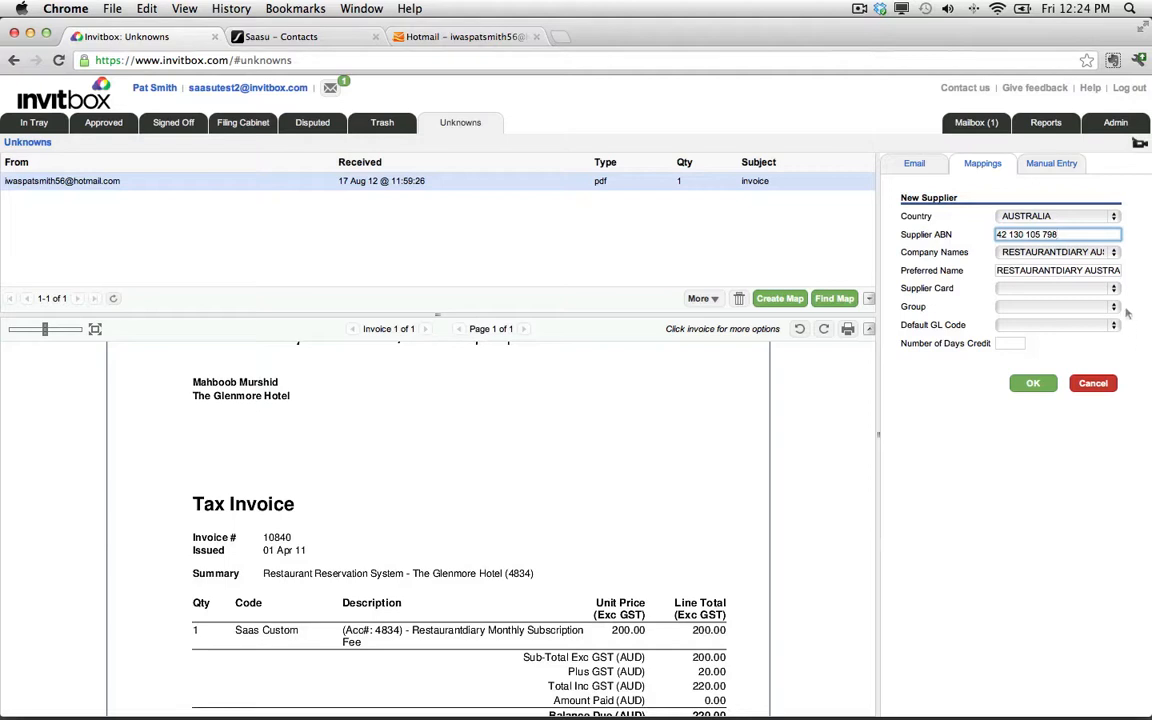
pyautogui.click(1113, 253)
pyautogui.click(1110, 245)
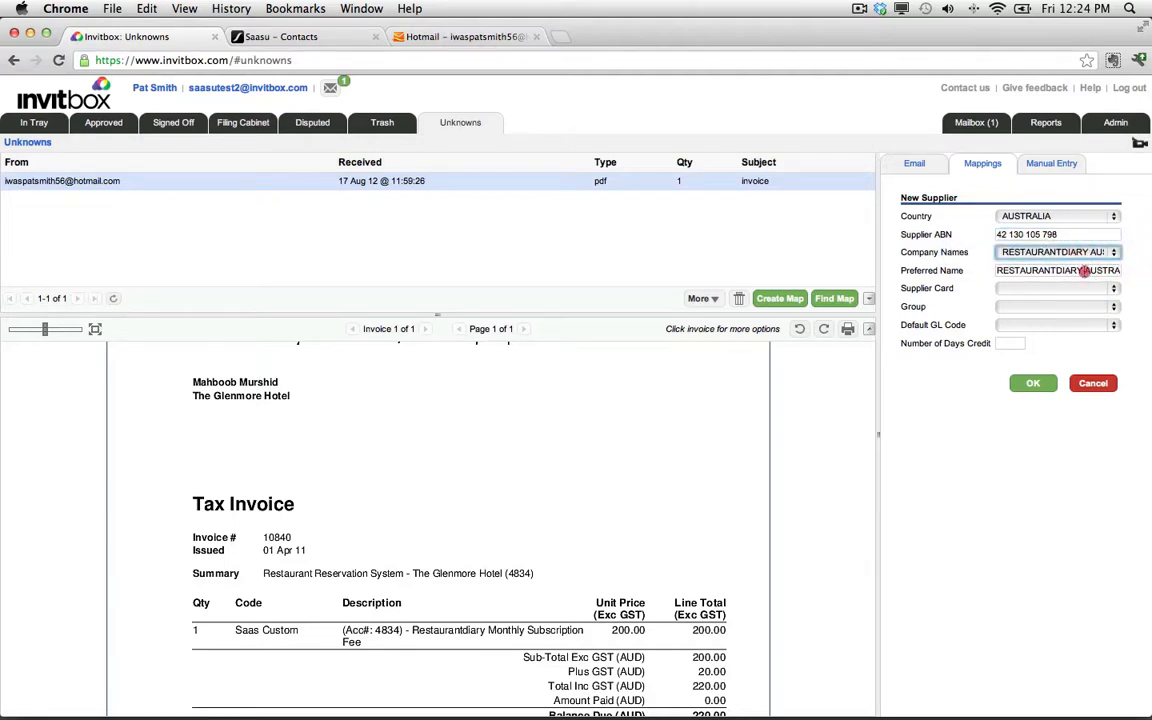
pyautogui.moveTo(1086, 270); pyautogui.dragTo(1122, 270)
pyautogui.press('BackSpace')
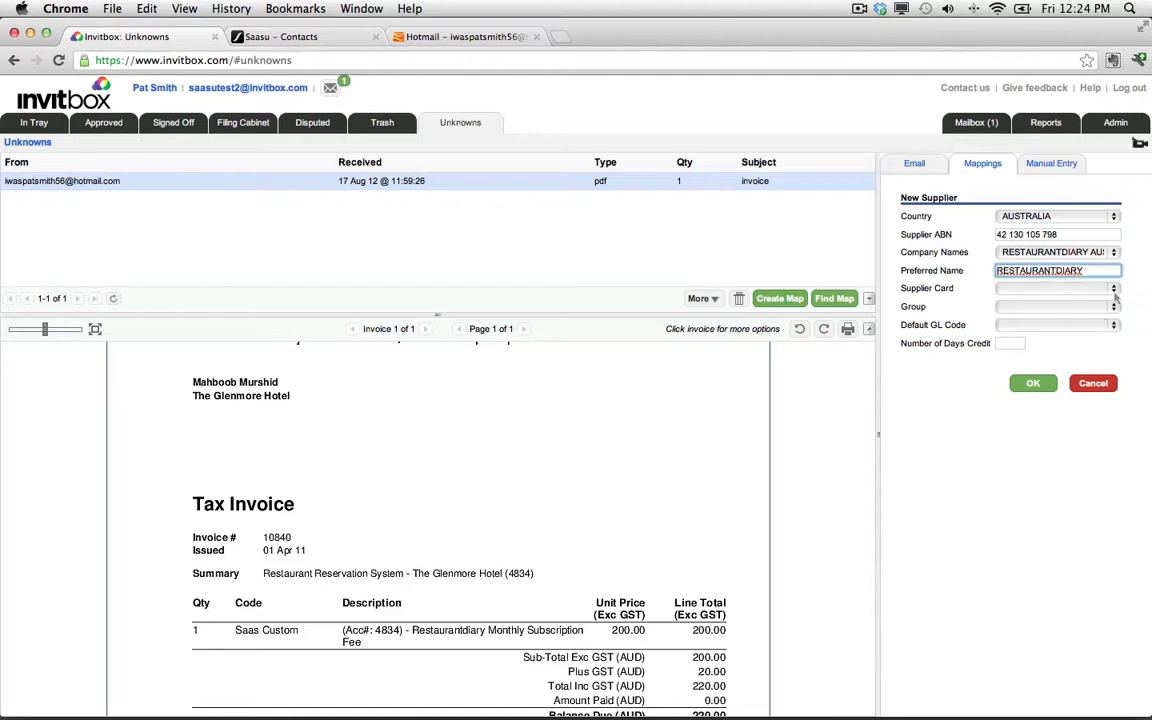
# Set the new supplier's default GL code to 60000 - Other Expense: Expenses.
pyautogui.click(1112, 289)
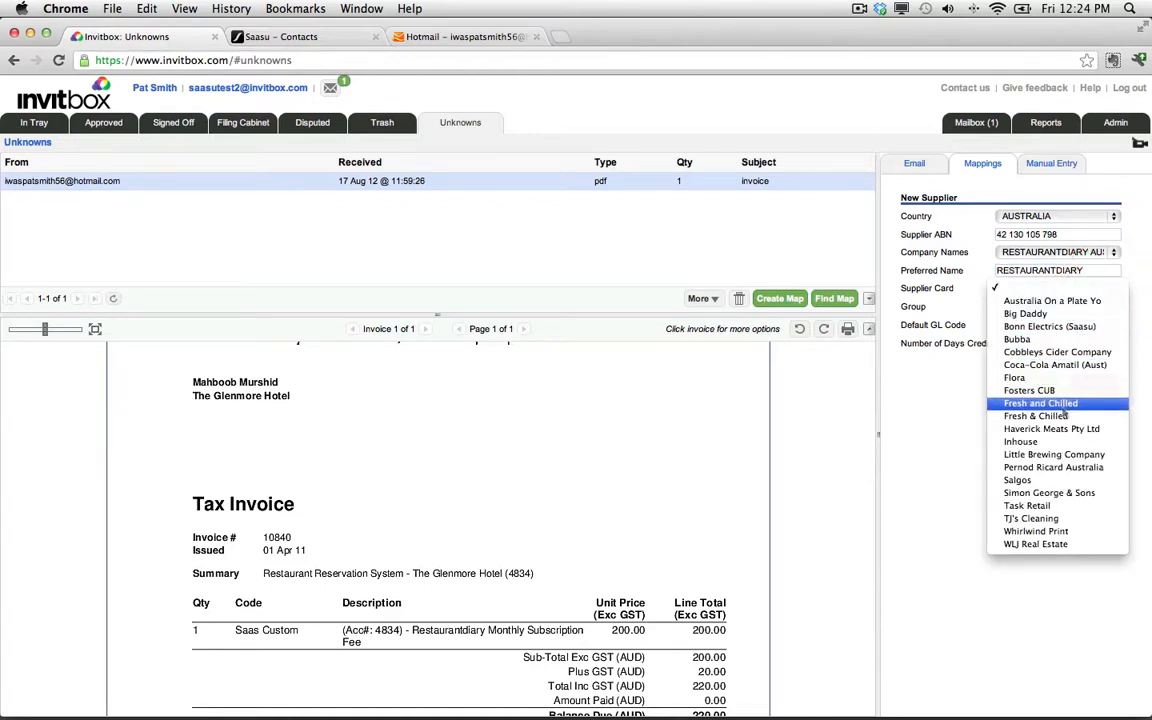
pyautogui.click(945, 421)
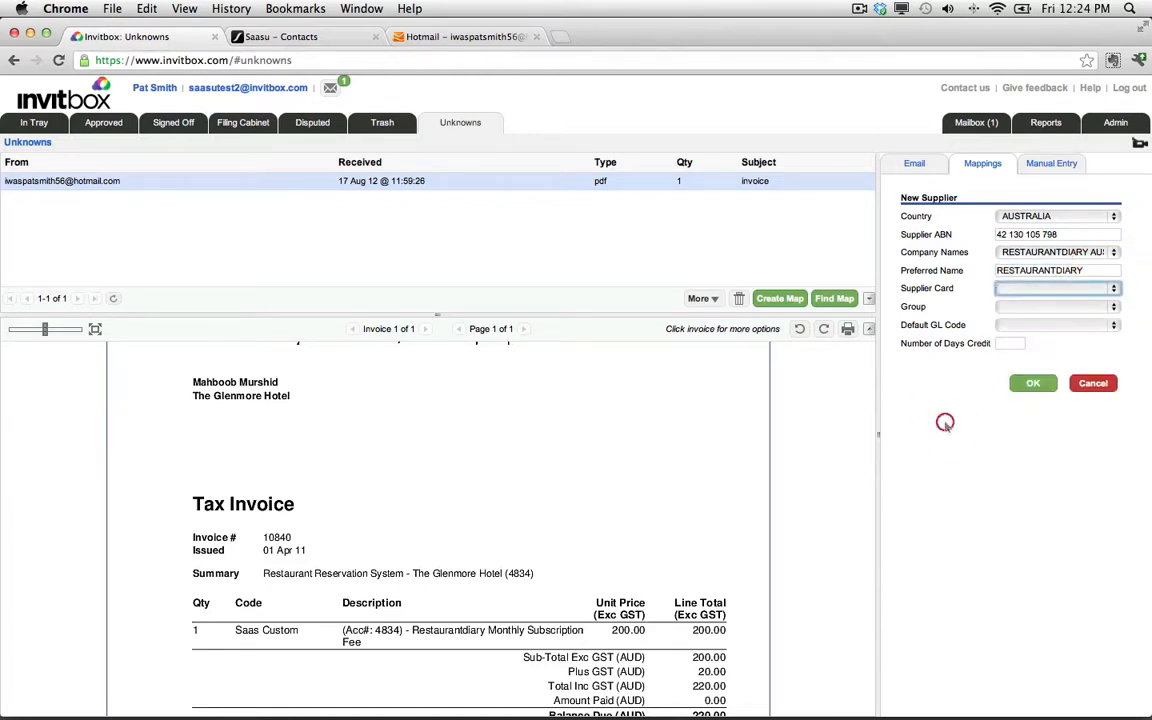
pyautogui.click(1113, 307)
pyautogui.scroll(-5, 1040, 480)
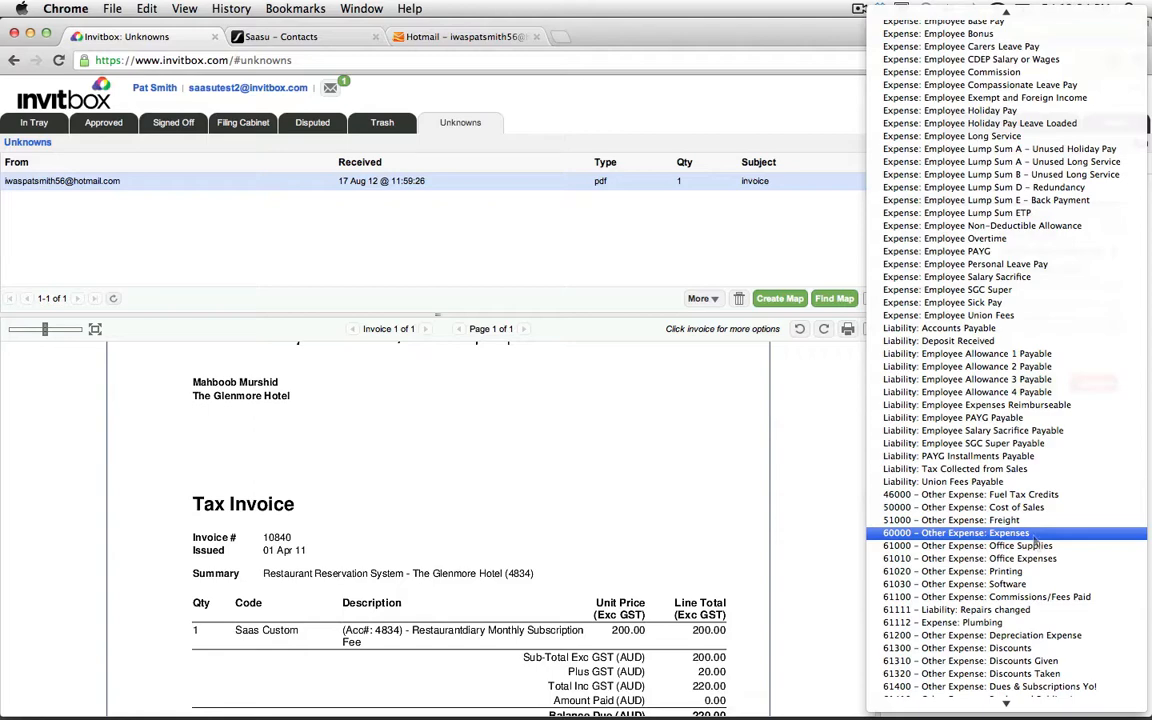
pyautogui.click(1030, 535)
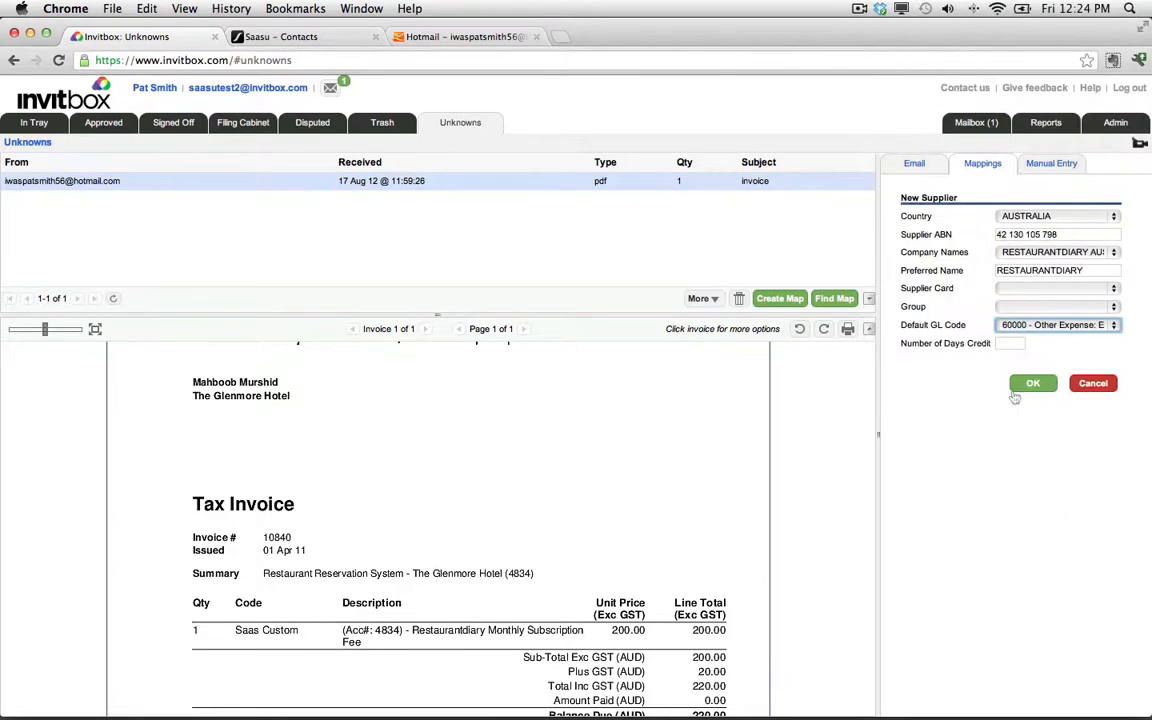
# Set the number of days credit to 30 and confirm the new RESTAURANTDIARY supplier.
pyautogui.scroll(-10, 589, 597)
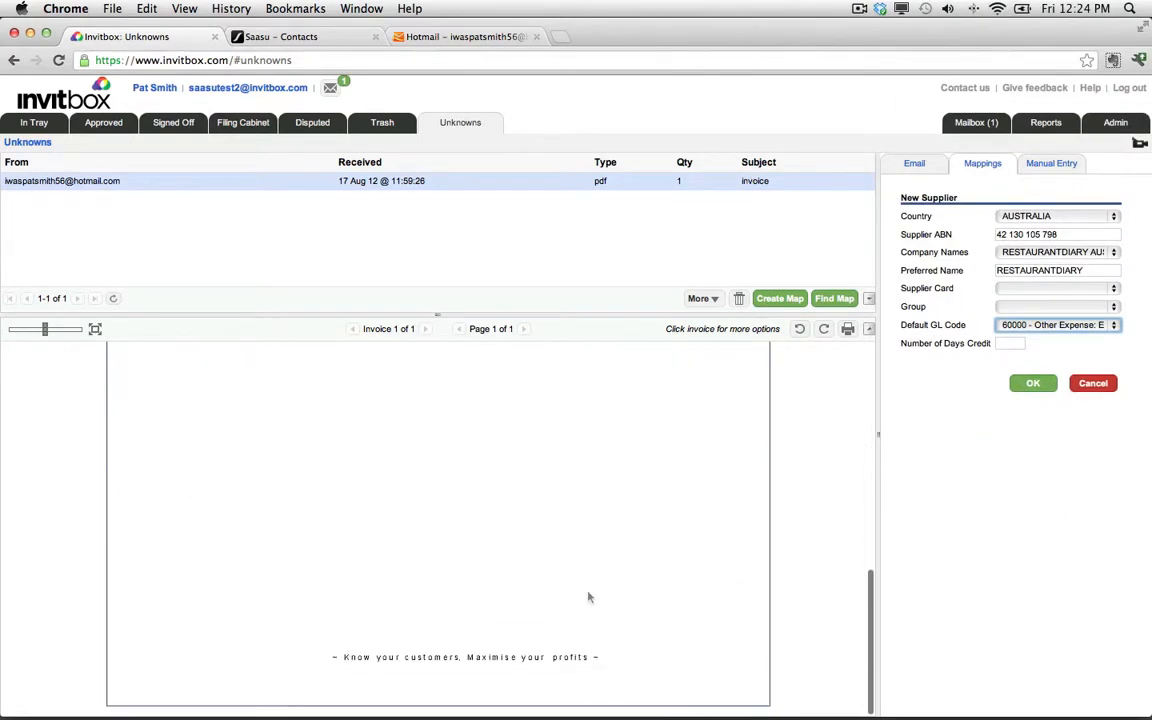
pyautogui.scroll(10, 589, 597)
pyautogui.scroll(-3, 589, 597)
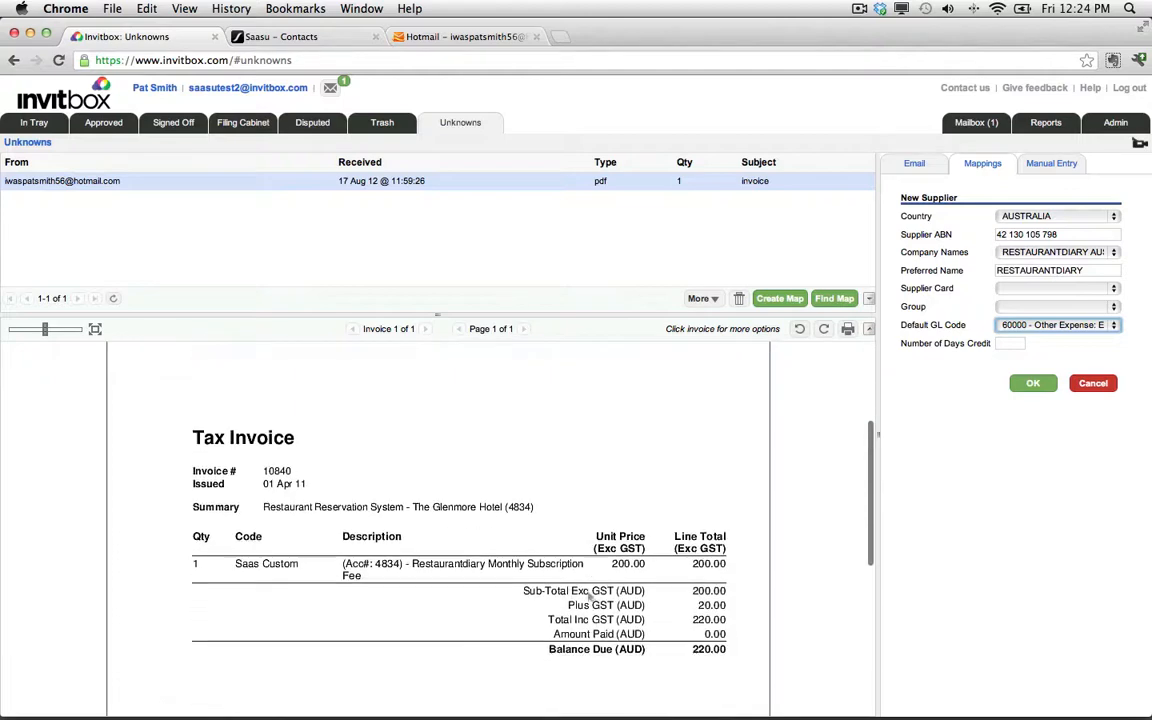
pyautogui.click(1010, 343)
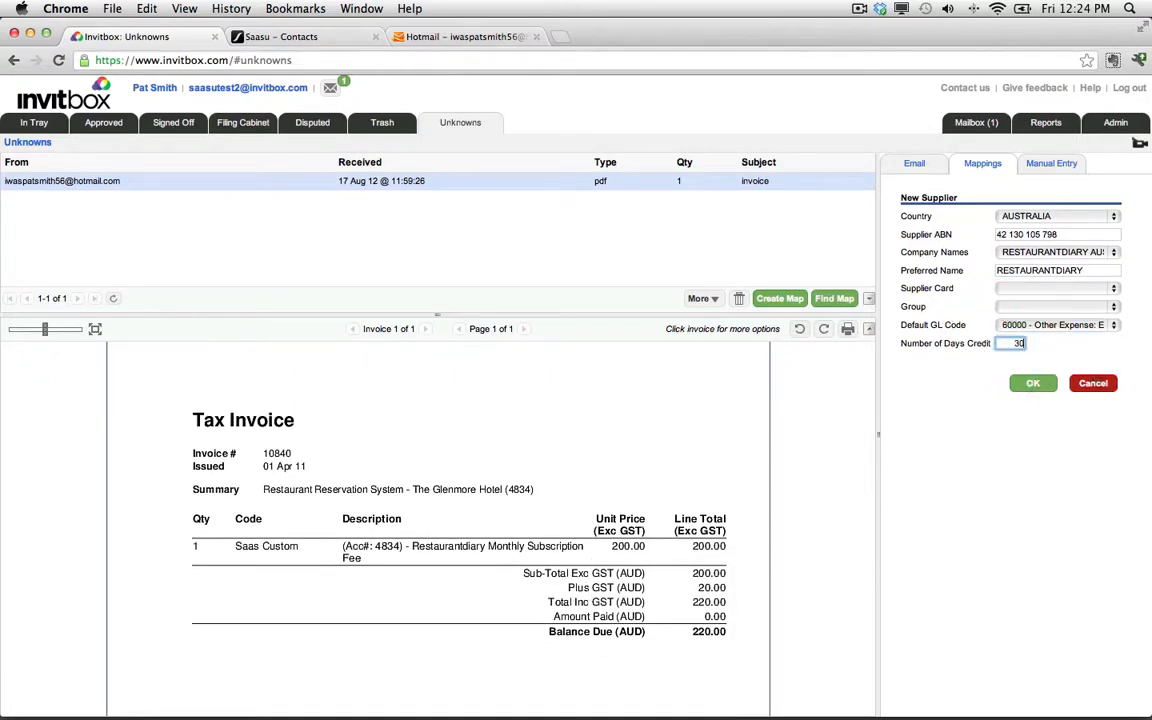
pyautogui.click(1033, 383)
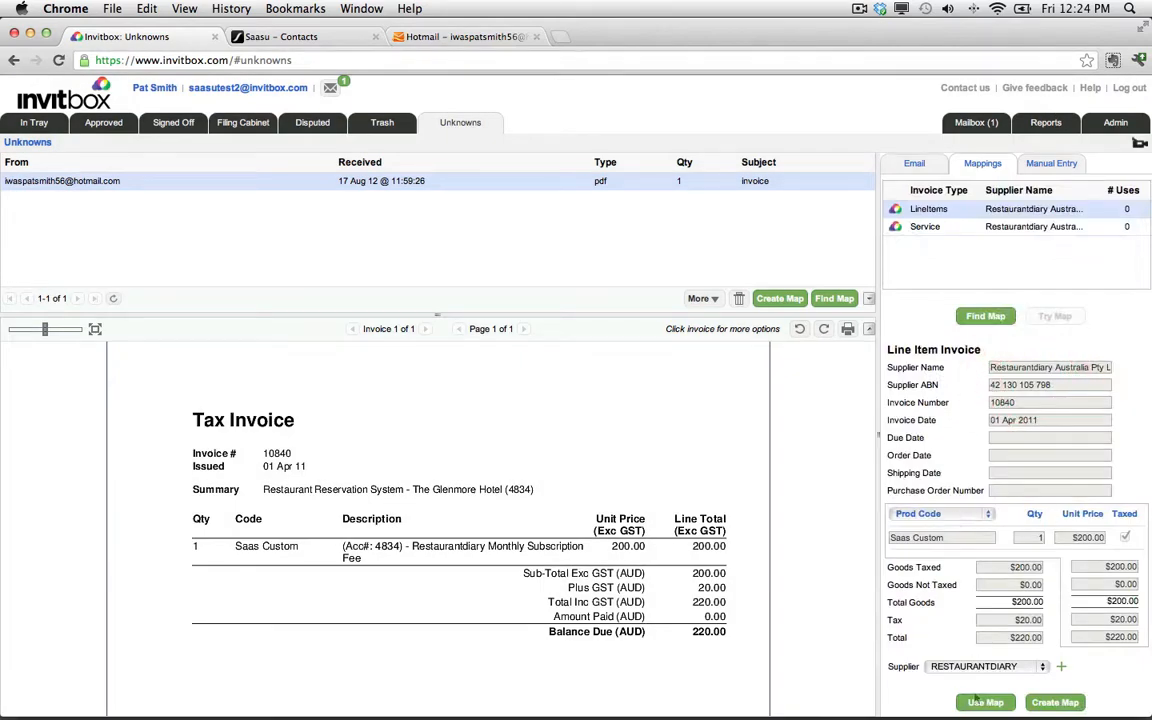
# Use the LineItems map on the invoice and mark it as the best map.
pyautogui.click(982, 702)
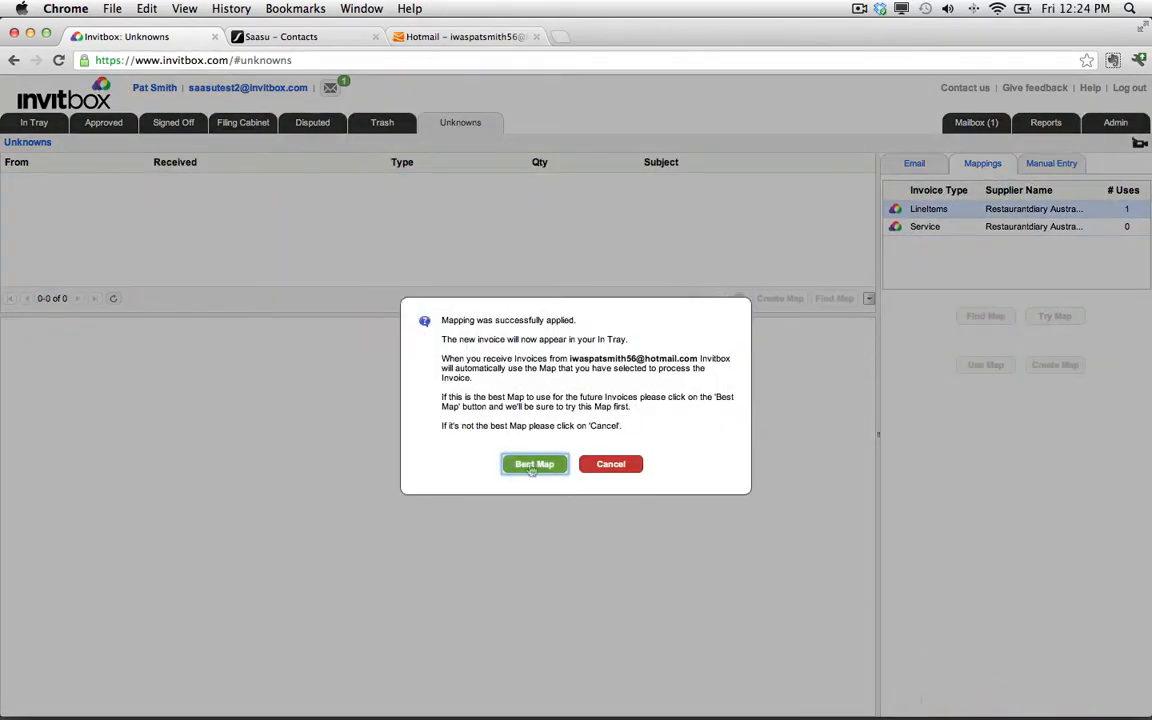
pyautogui.click(530, 465)
# Approve both the RESTAURANTDIARY and FLORA PC invoices in the In Tray.
pyautogui.click(34, 122)
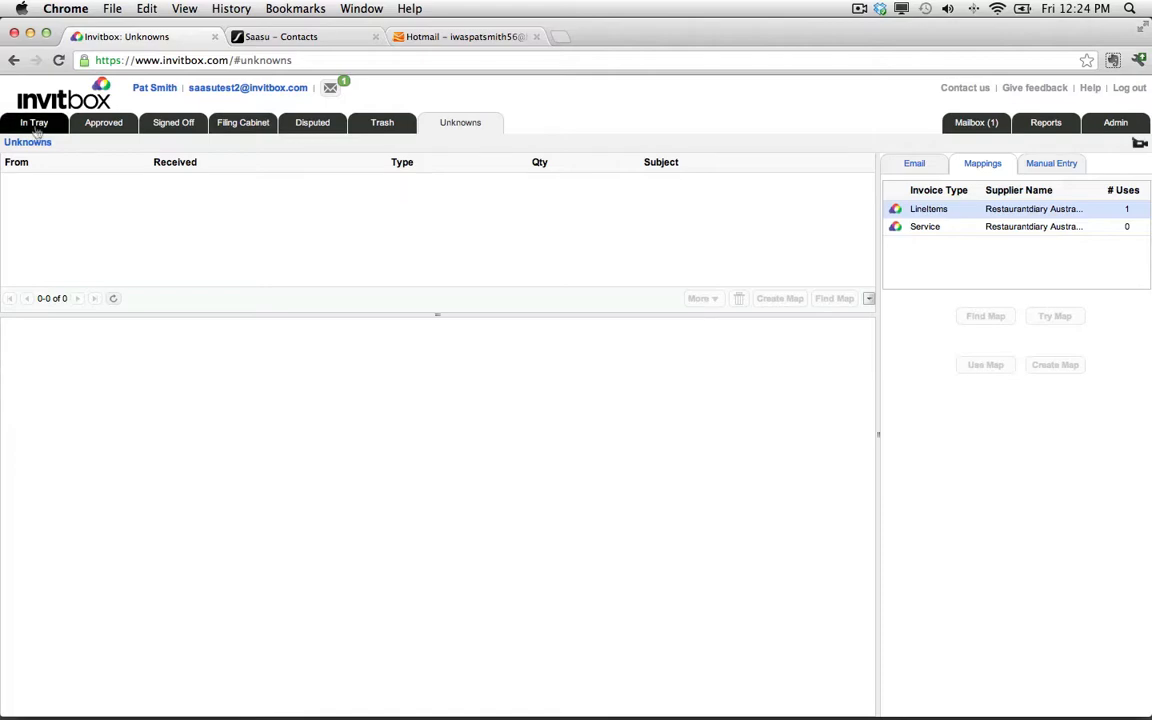
pyautogui.click(179, 183)
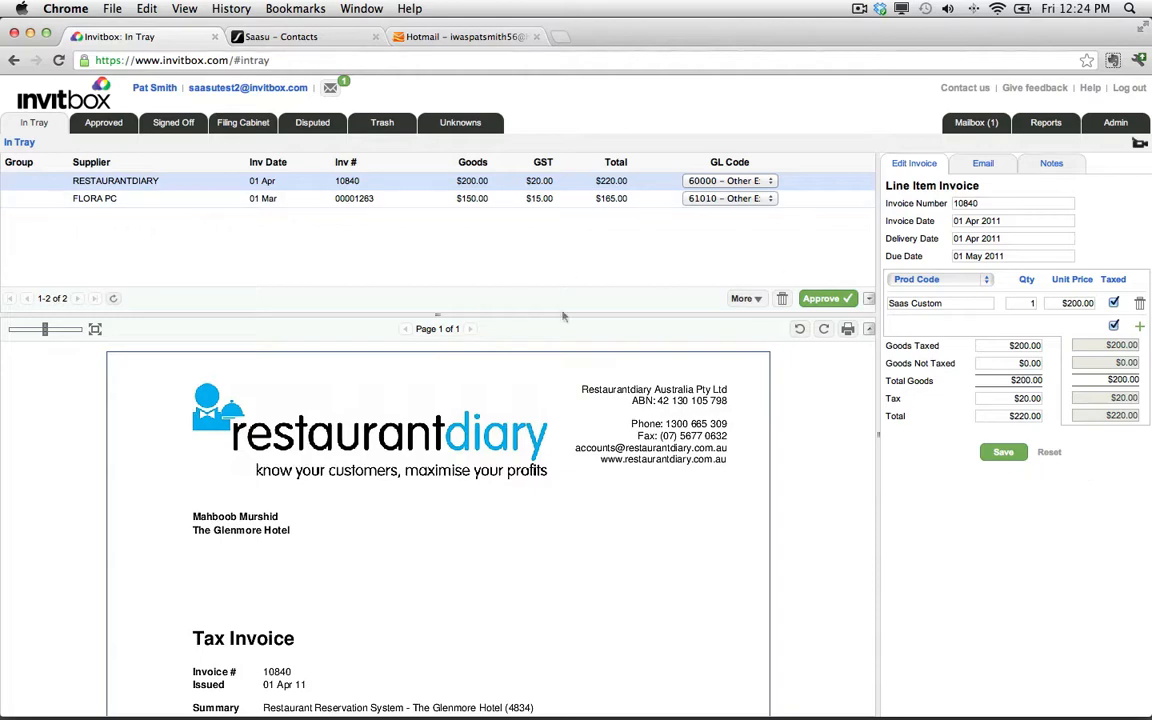
pyautogui.click(828, 299)
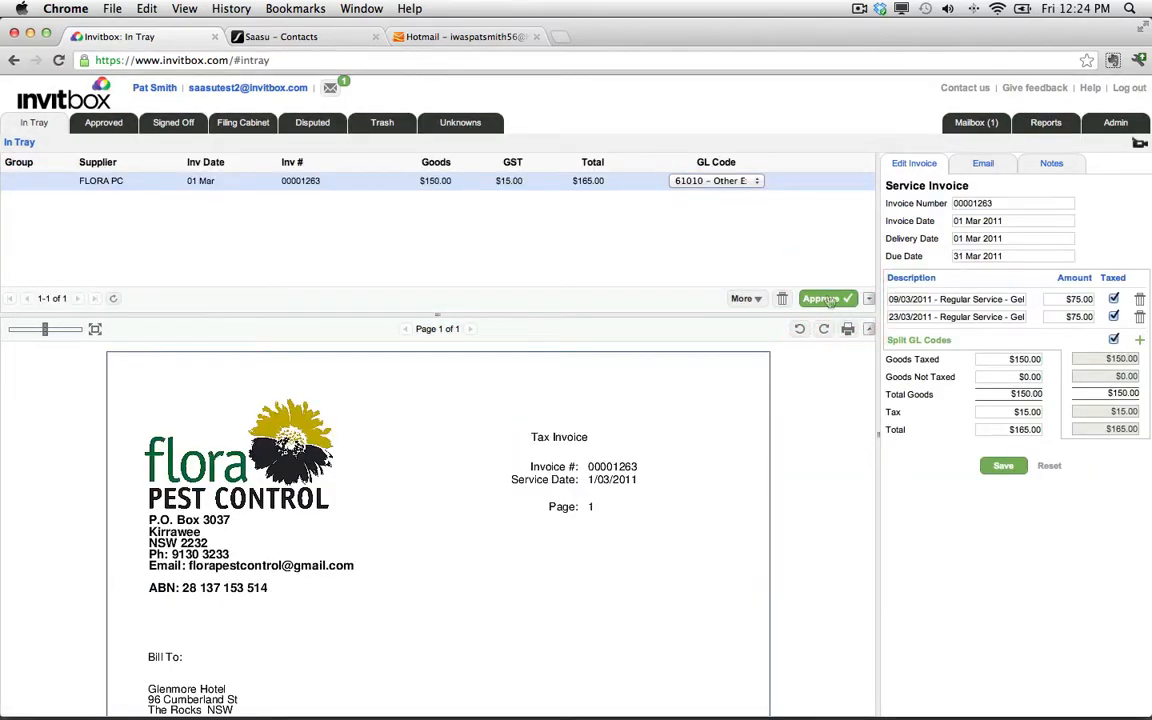
pyautogui.click(828, 299)
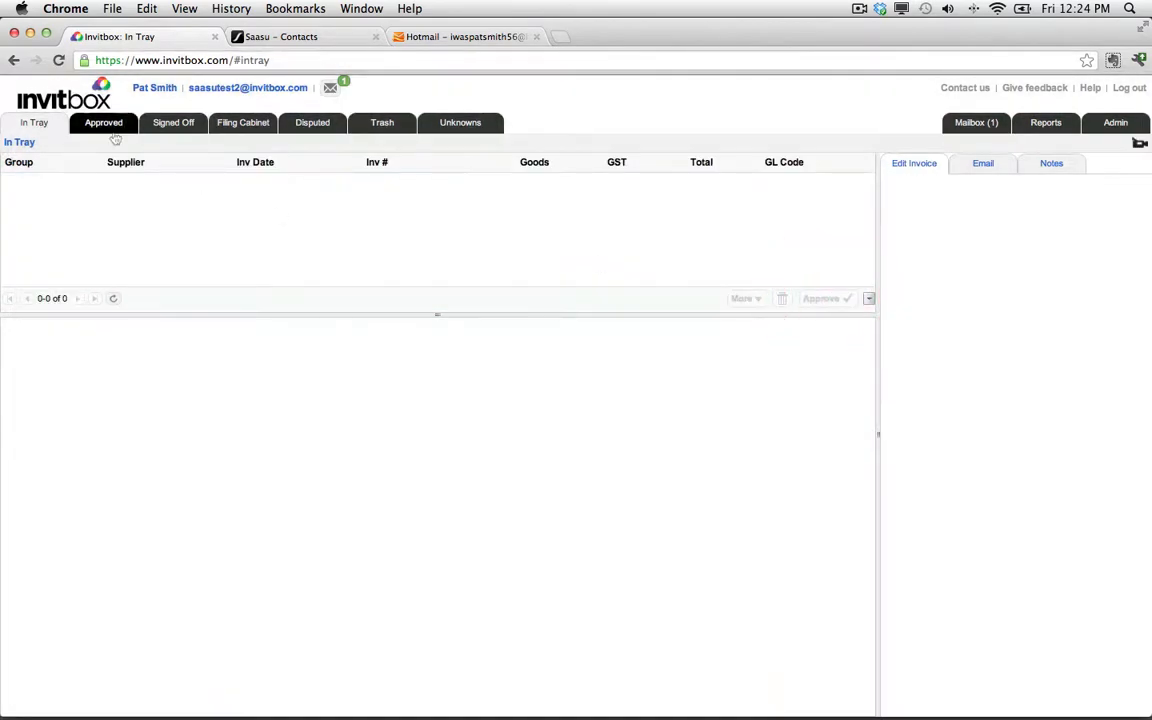
# Open the FLORA PC invoice in the Approved list.
pyautogui.click(104, 123)
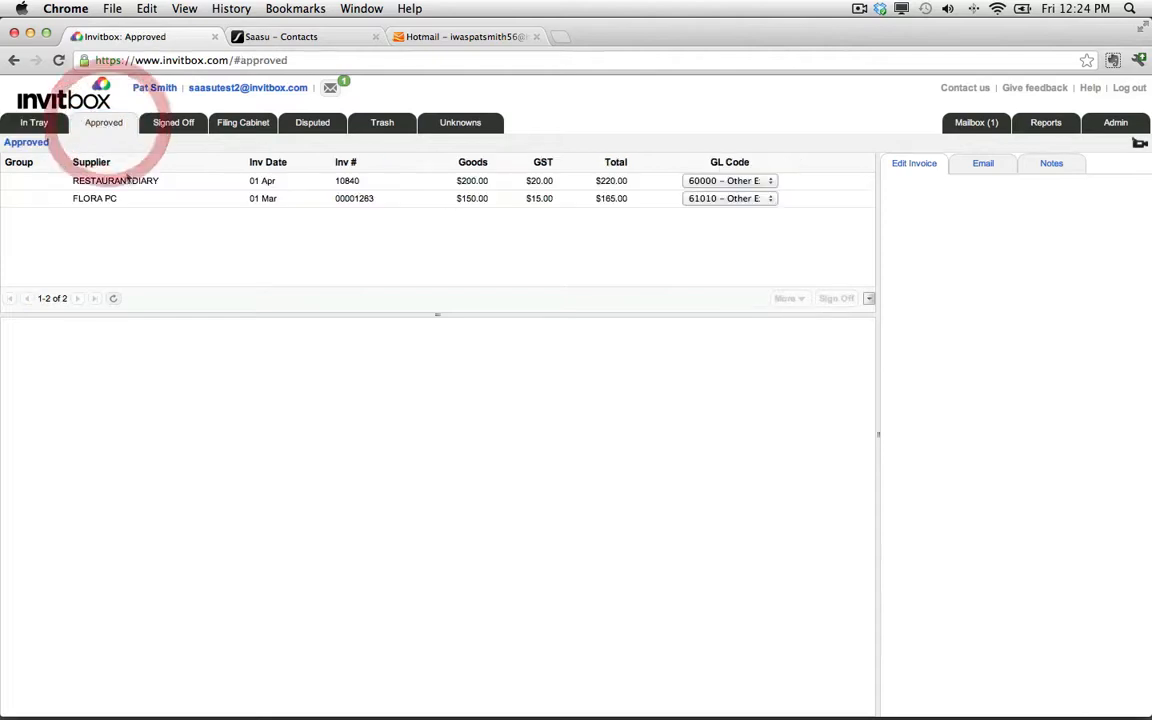
pyautogui.click(161, 198)
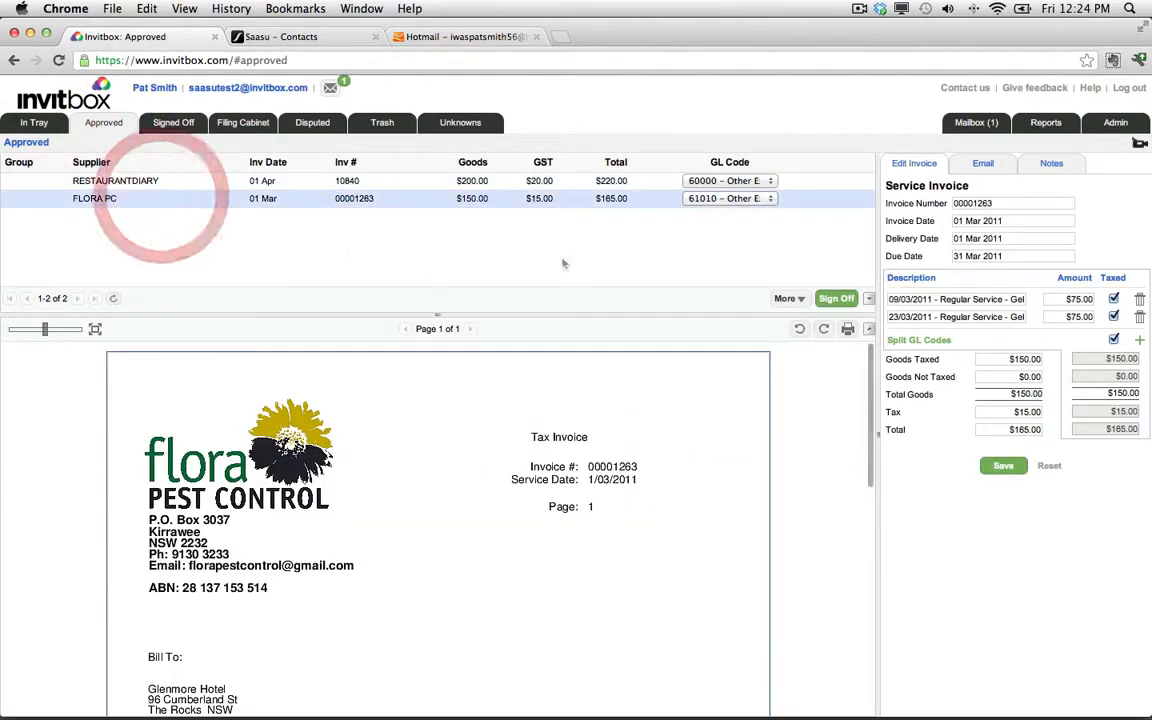
# Sign off the FLORA PC invoice and attempt to sign off the RESTAURANTDIARY invoice, dismissing the alert.
pyautogui.click(838, 300)
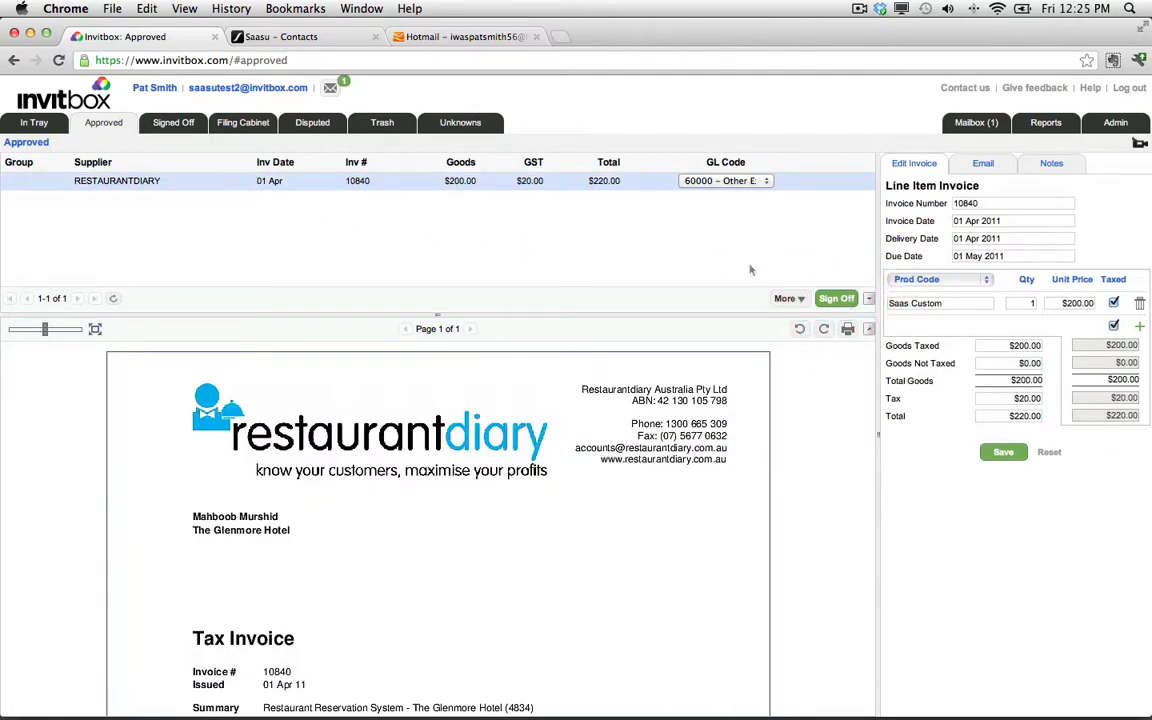
pyautogui.click(833, 299)
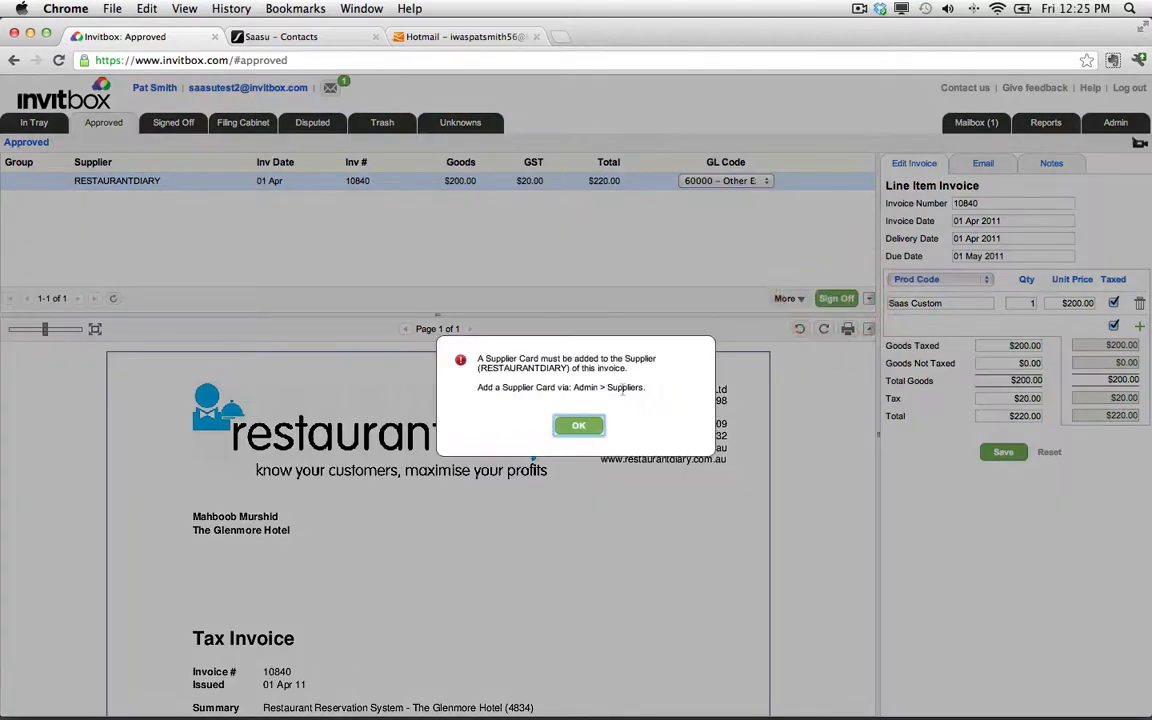
pyautogui.click(578, 427)
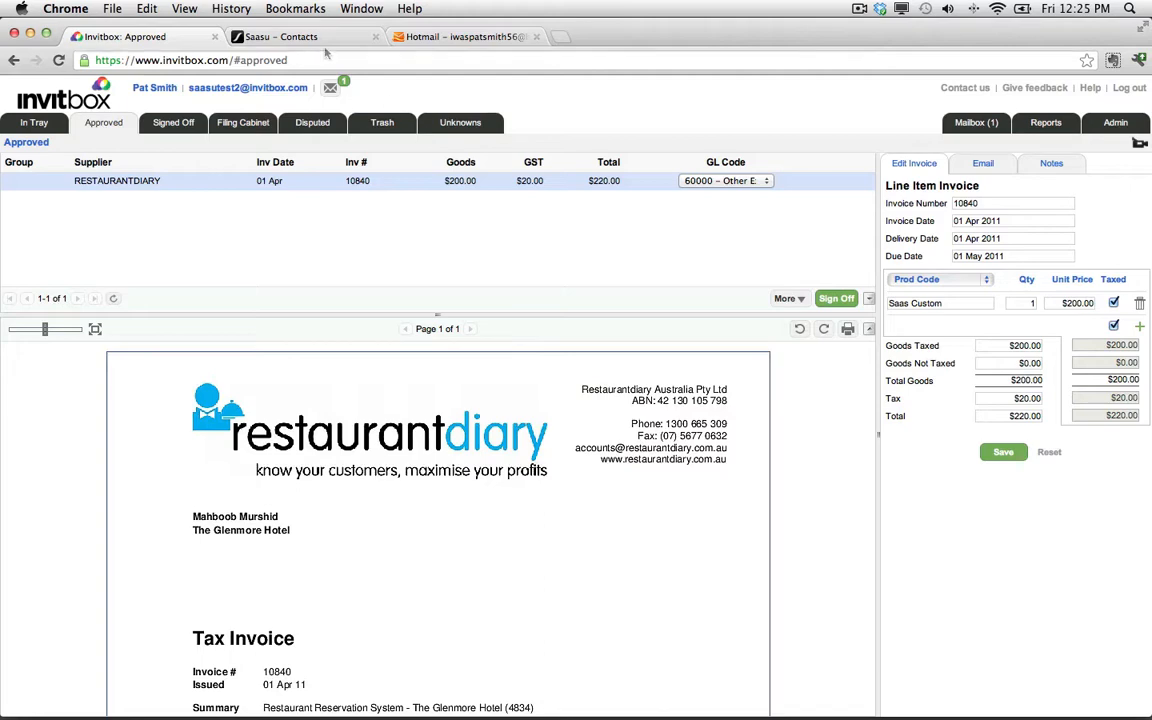
# In Saasu, add a new supplier contact with a new company named REST DIARY and save it.
pyautogui.click(284, 36)
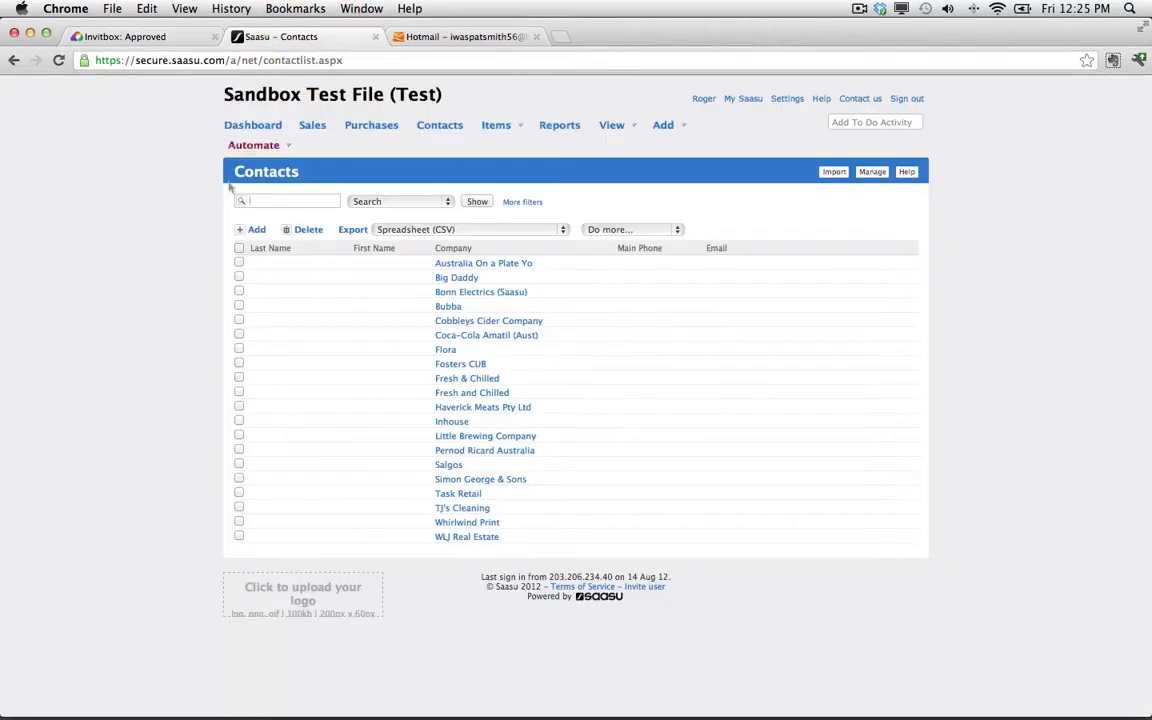
pyautogui.click(255, 229)
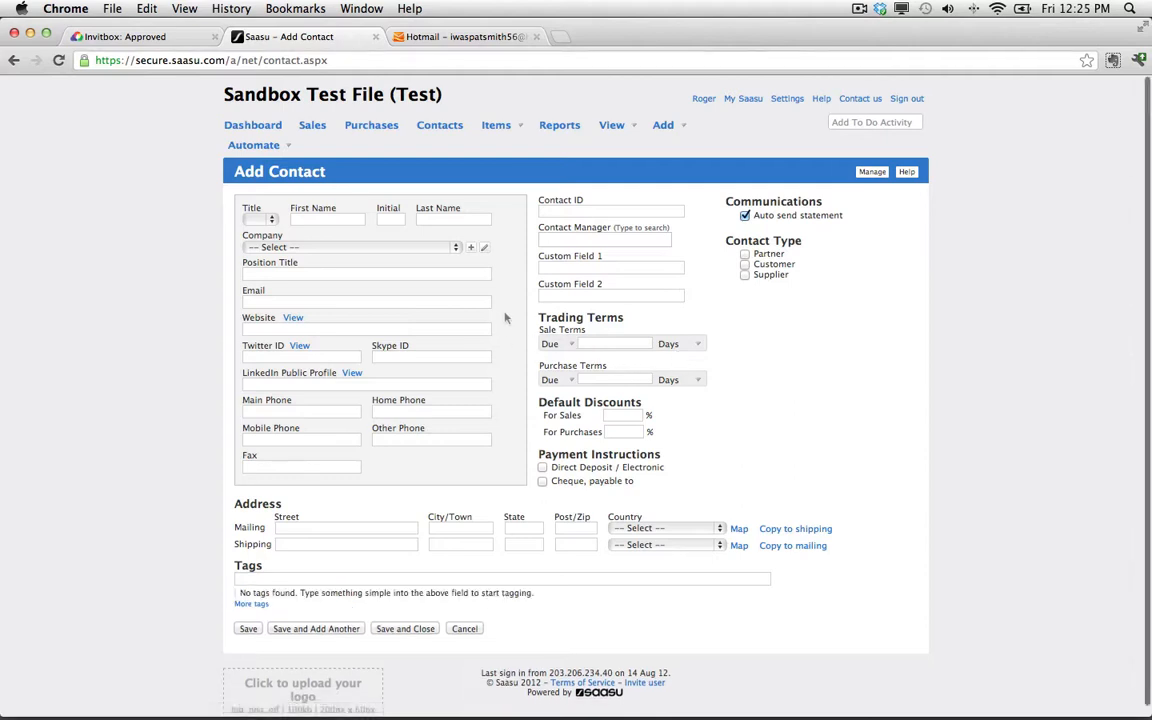
pyautogui.click(745, 276)
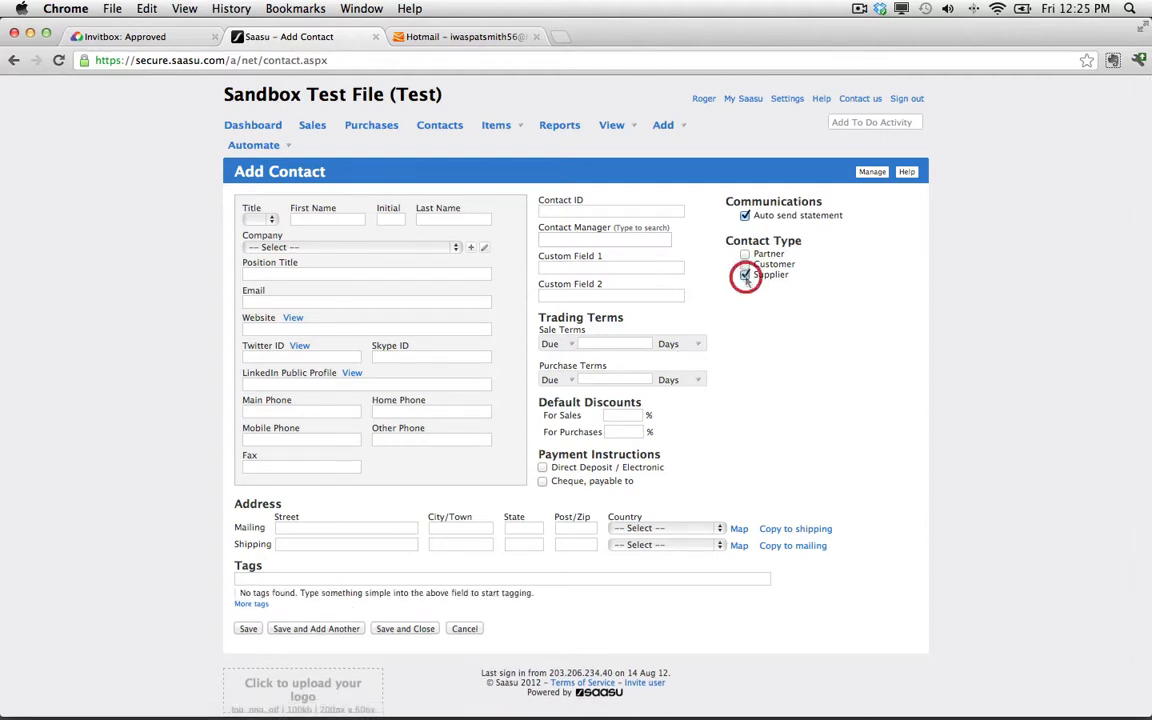
pyautogui.click(470, 247)
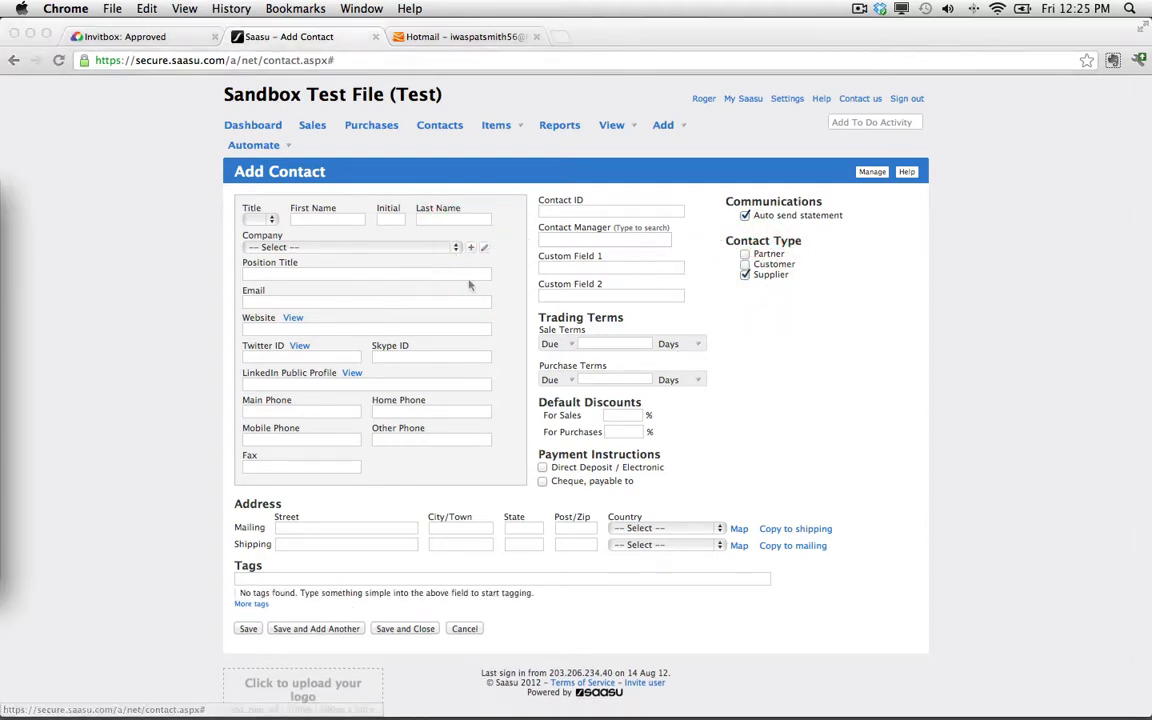
pyautogui.moveTo(0, 182); pyautogui.dragTo(573, 258)
pyautogui.write('REST DIARY')
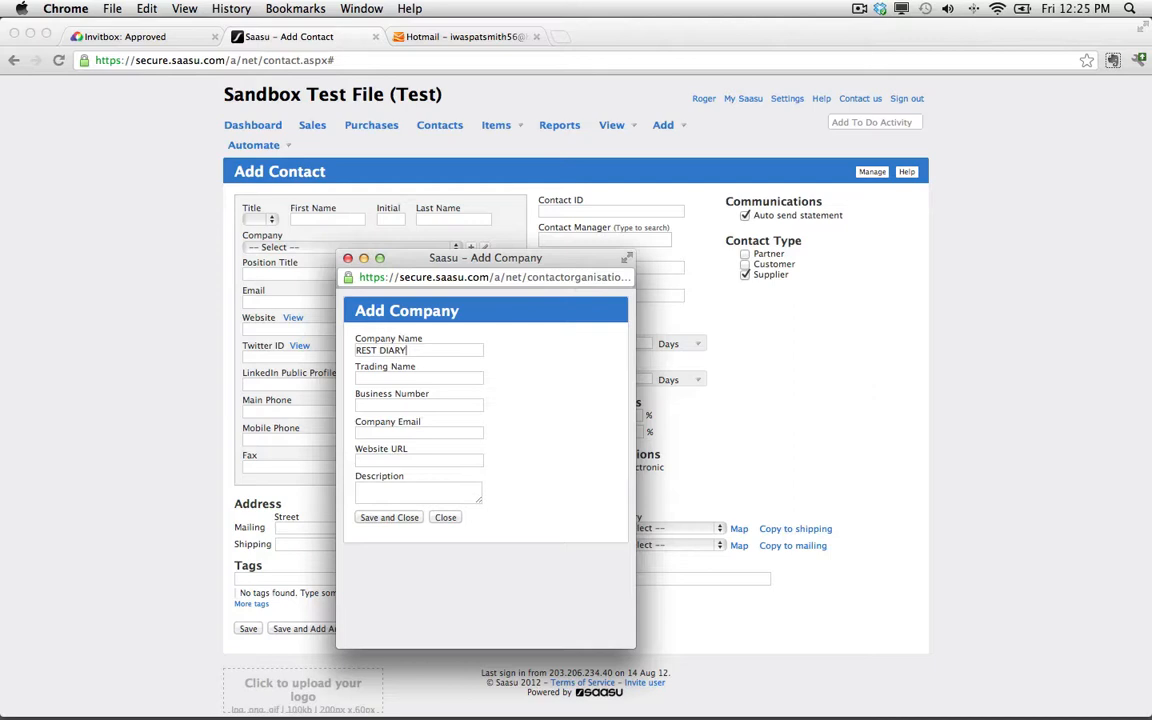
pyautogui.click(396, 521)
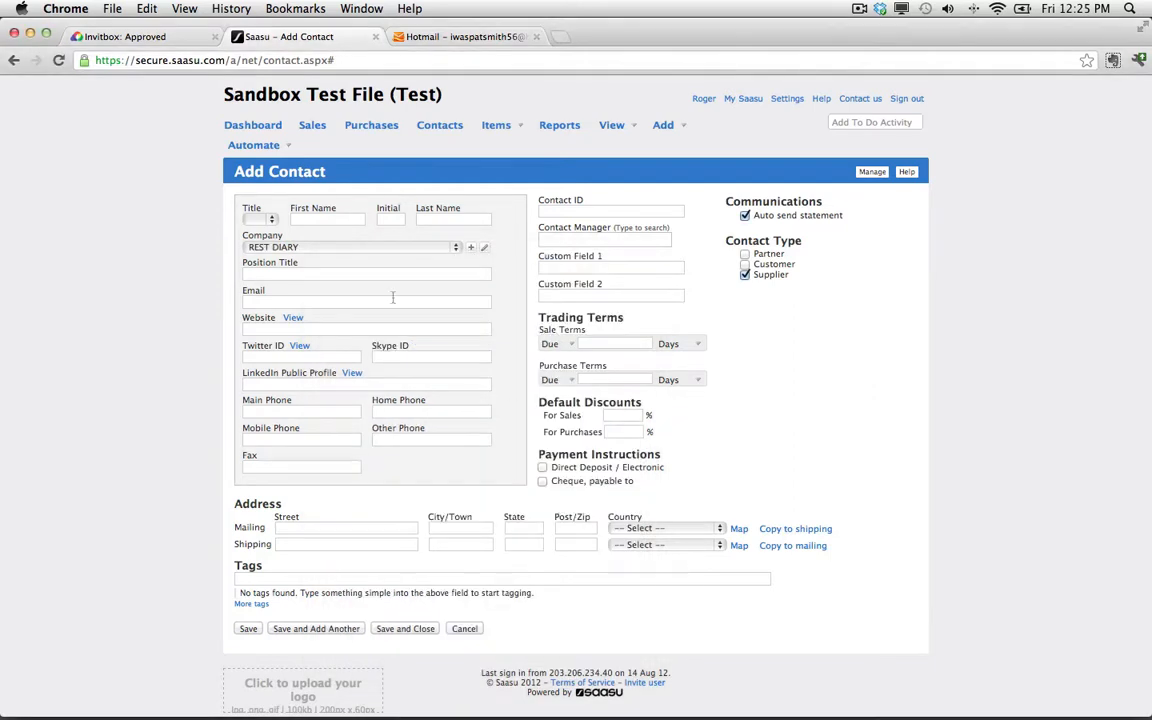
pyautogui.click(248, 628)
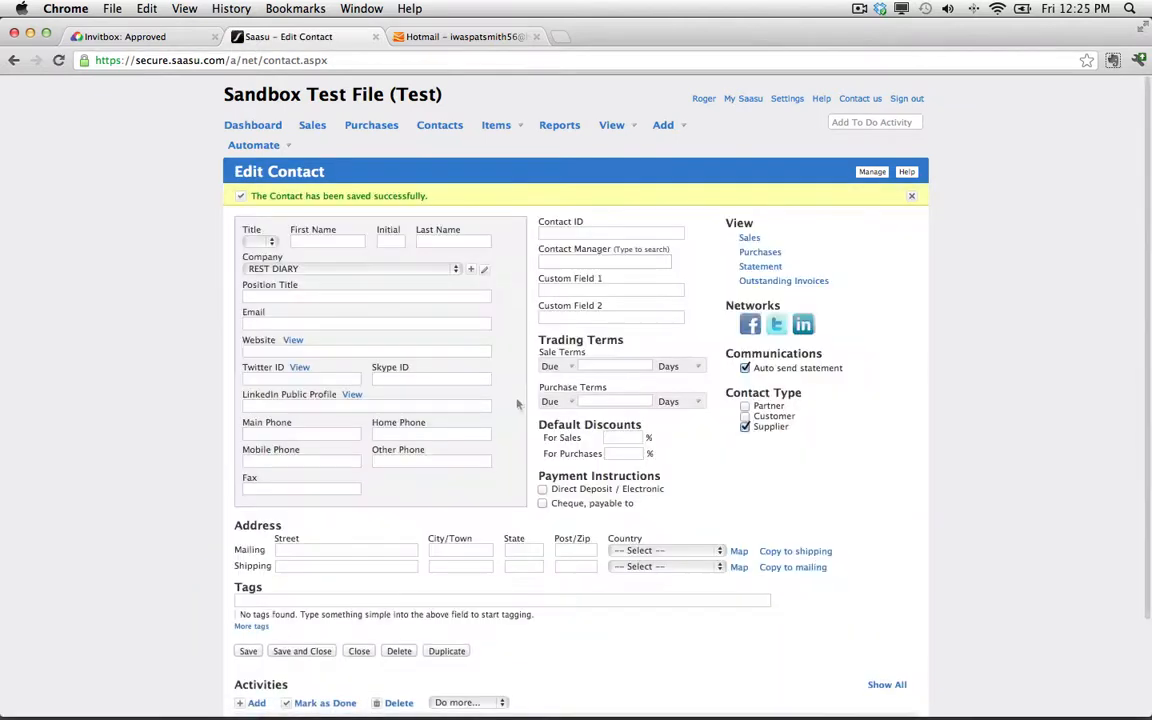
# Import the supplier cards from Saasu into Invitbox's supplier card settings.
pyautogui.click(440, 127)
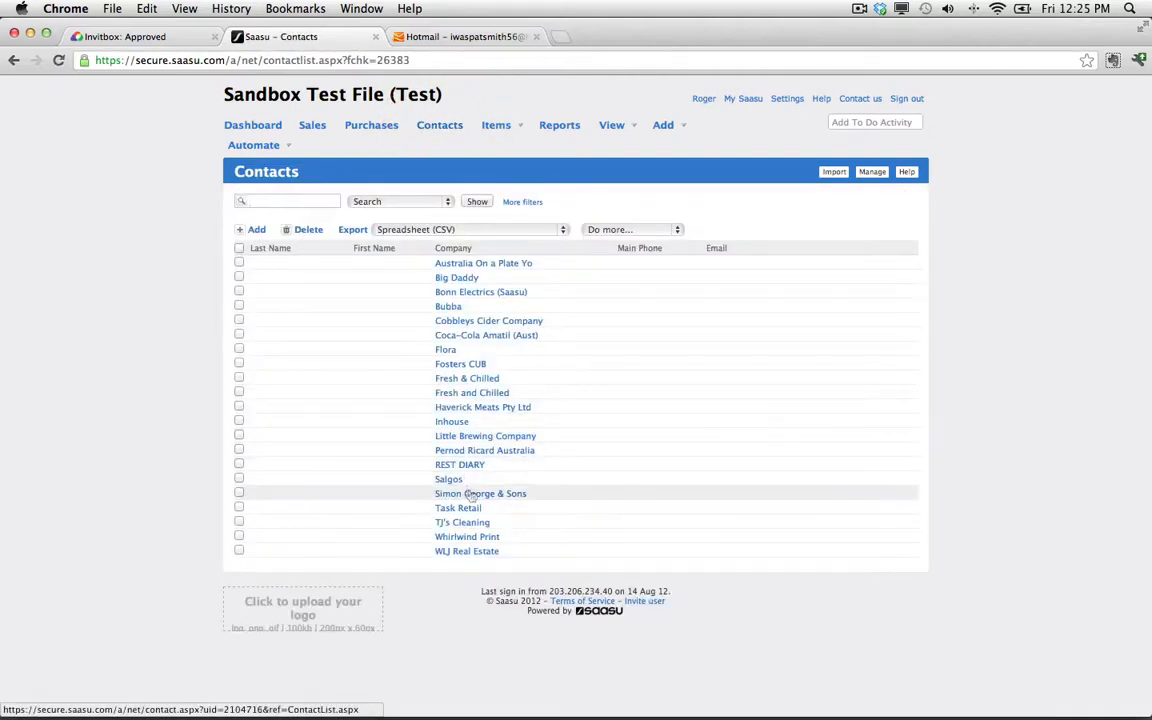
pyautogui.click(180, 38)
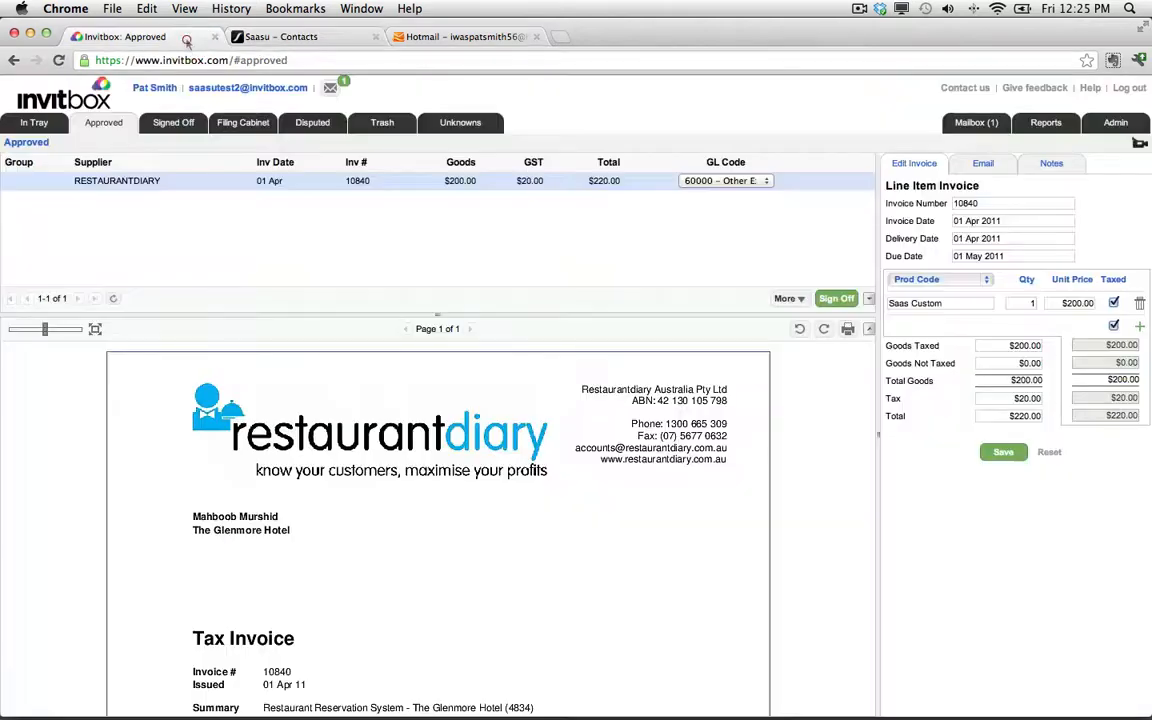
pyautogui.click(1116, 123)
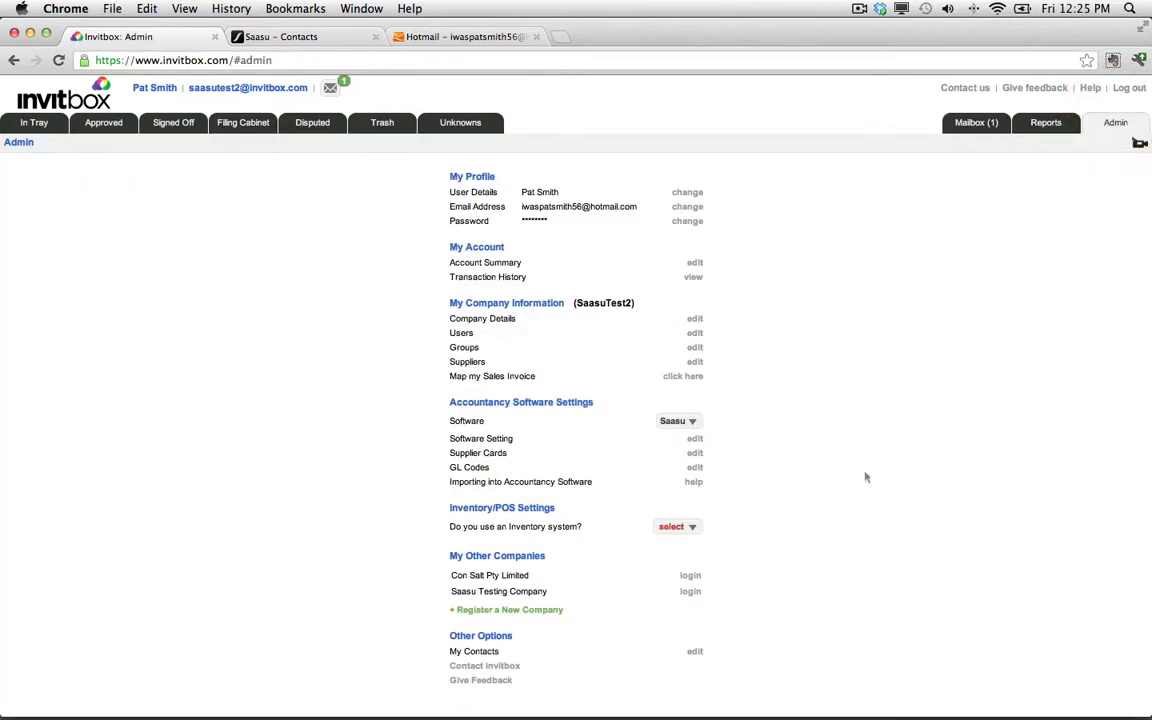
pyautogui.click(694, 453)
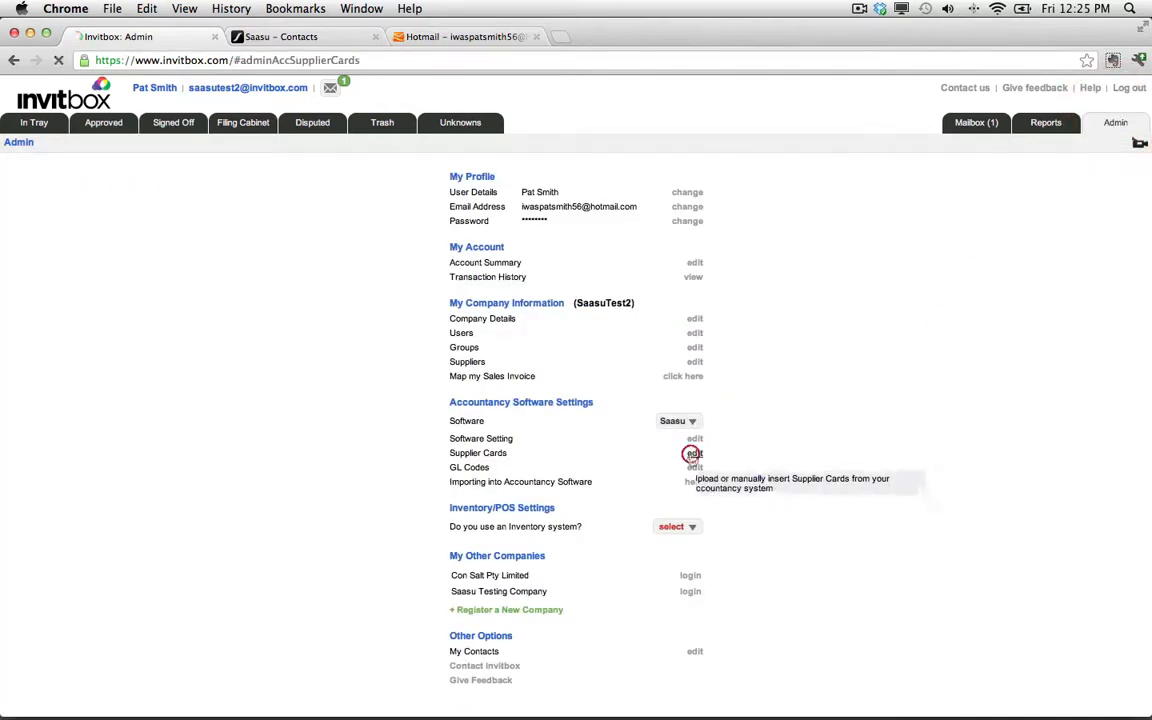
pyautogui.click(660, 457)
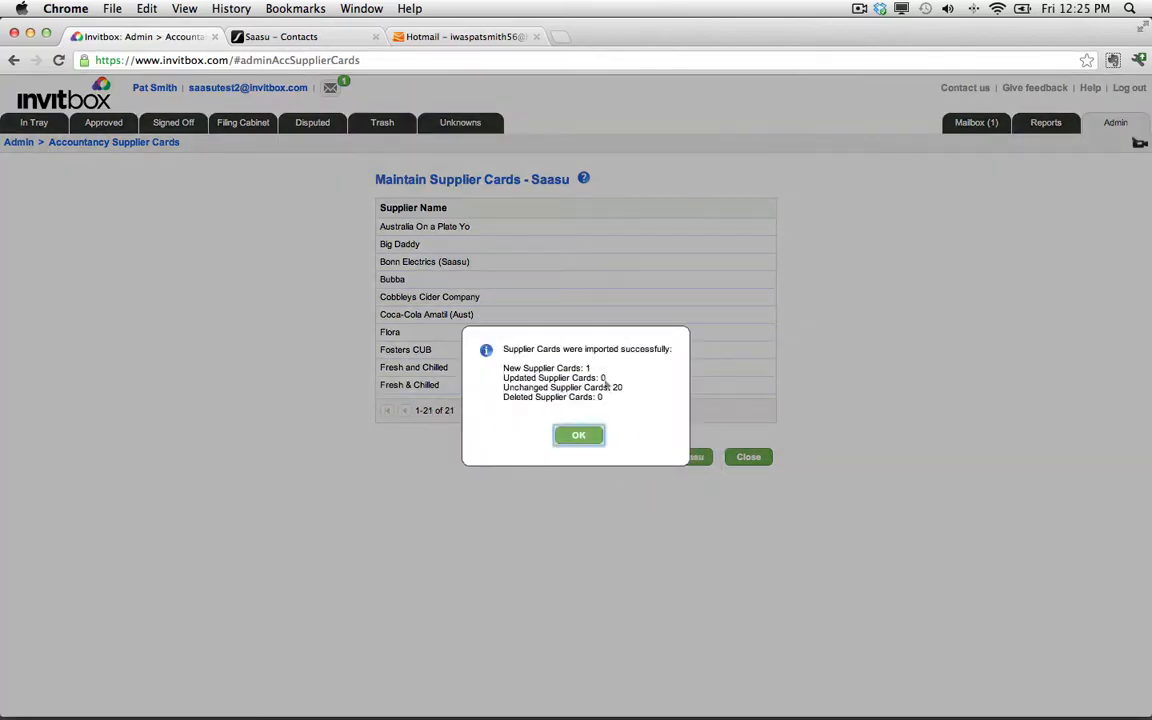
pyautogui.click(578, 435)
pyautogui.scroll(-3, 573, 360)
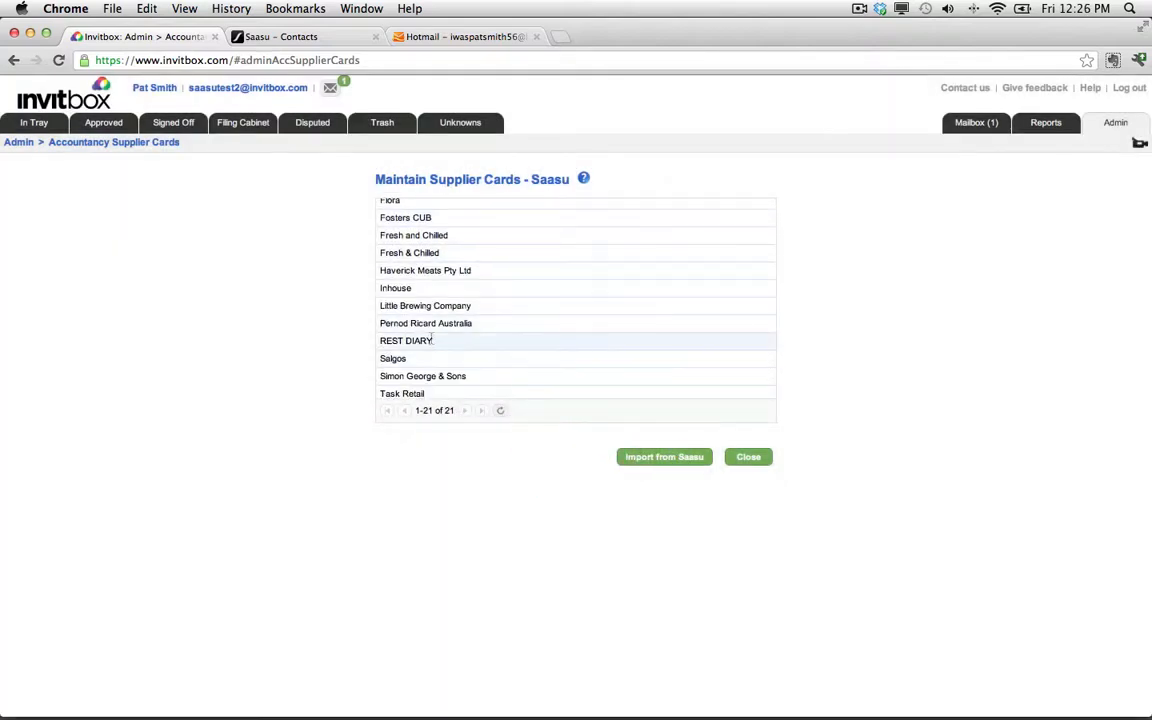
pyautogui.click(749, 458)
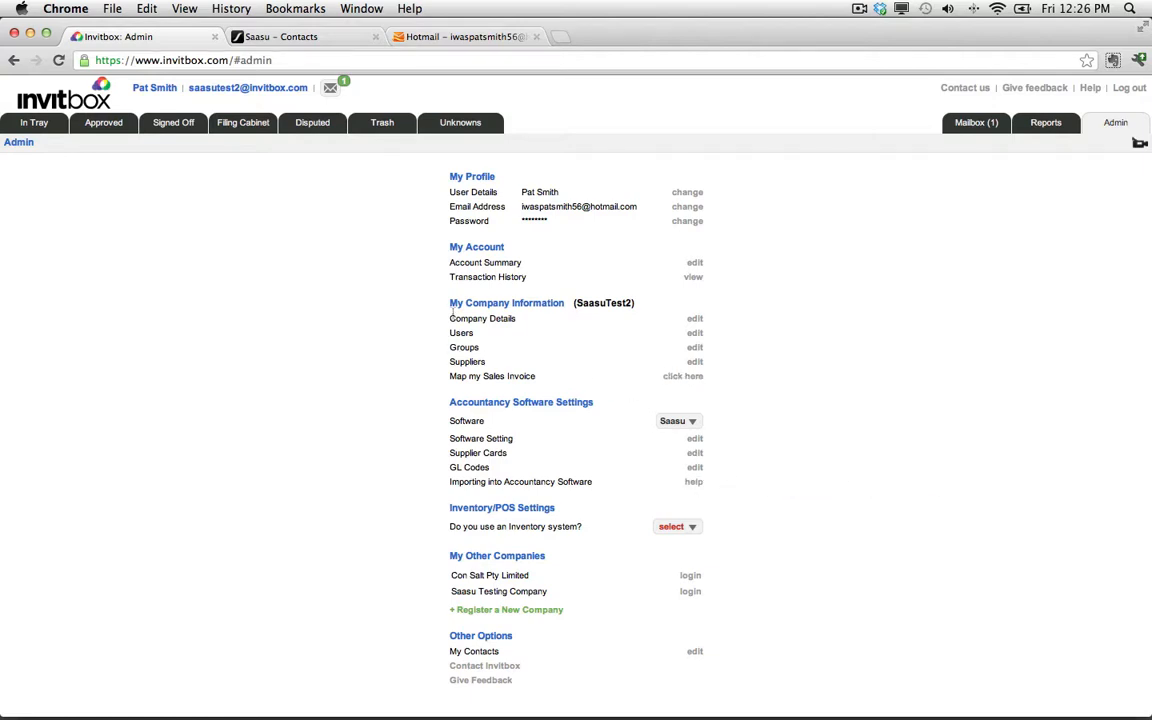
# Edit the RESTAURANTDIARY supplier and set its supplier card to REST DIARY.
pyautogui.click(695, 363)
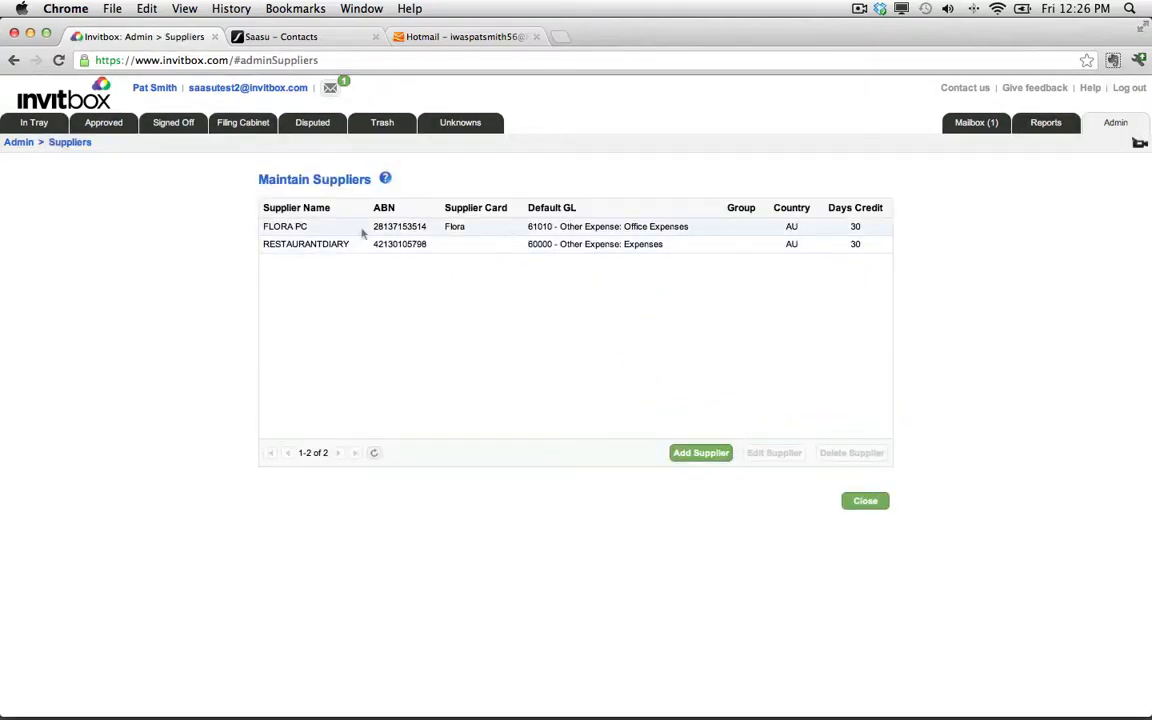
pyautogui.click(471, 246)
pyautogui.click(763, 455)
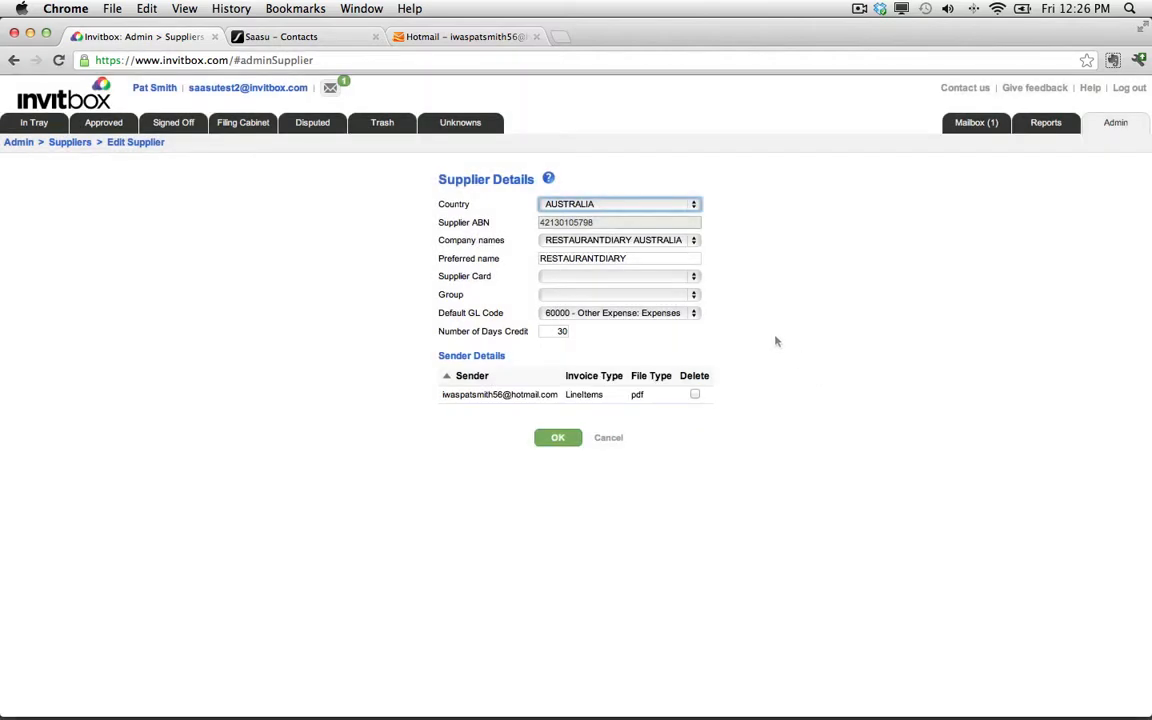
pyautogui.click(694, 280)
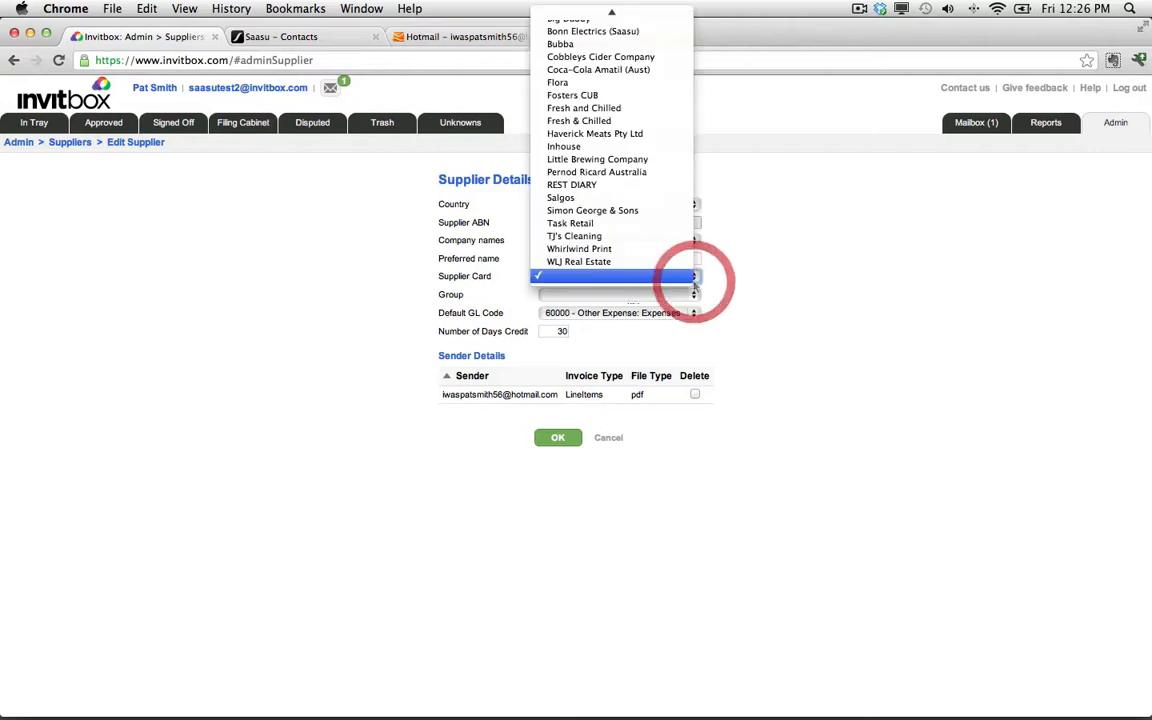
pyautogui.click(651, 187)
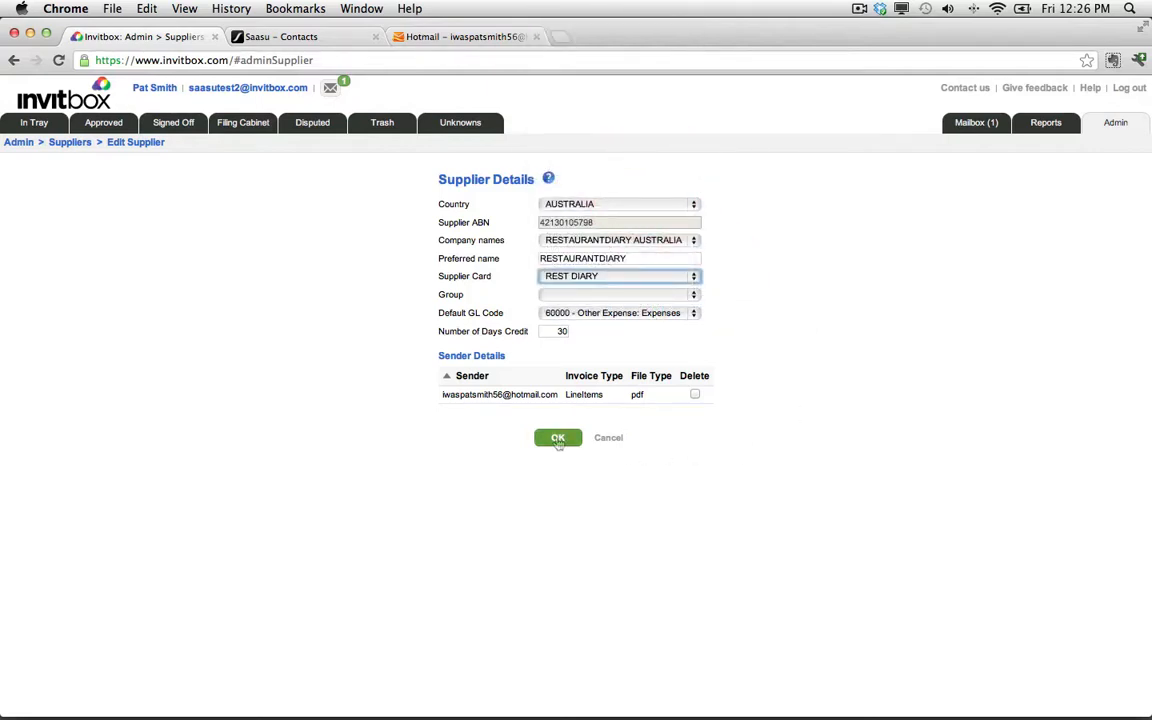
pyautogui.click(557, 437)
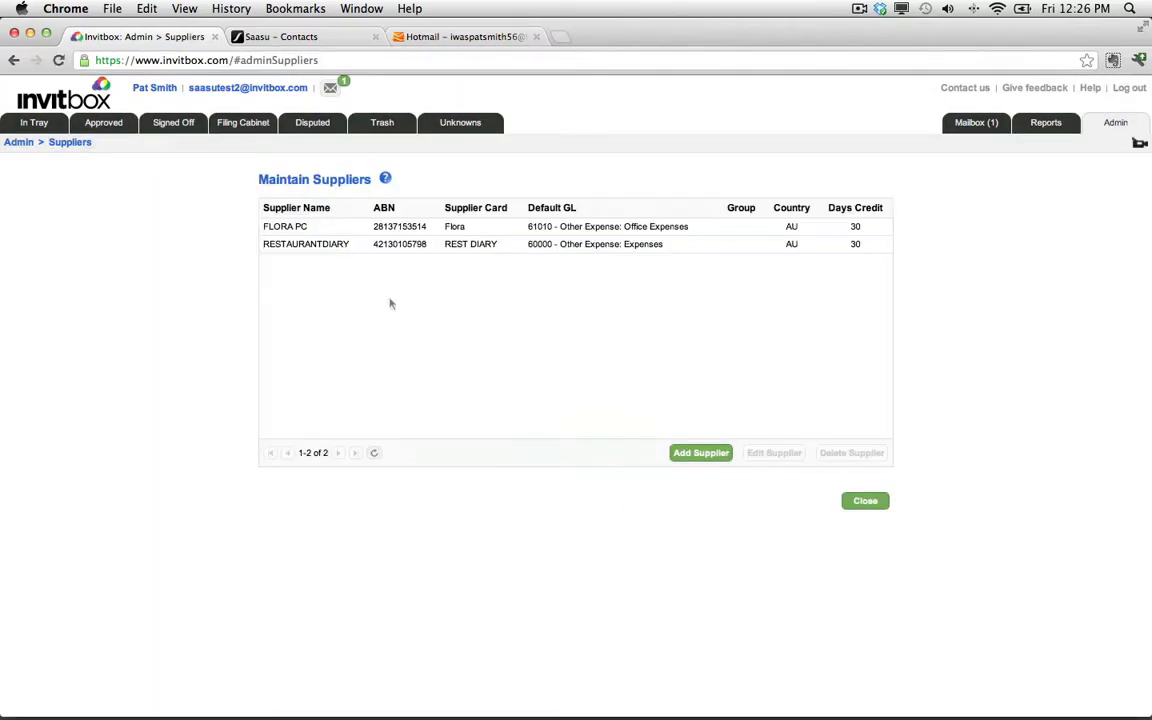
# Sign off the RESTAURANTDIARY invoice and export both signed-off invoices to Saasu.
pyautogui.click(104, 123)
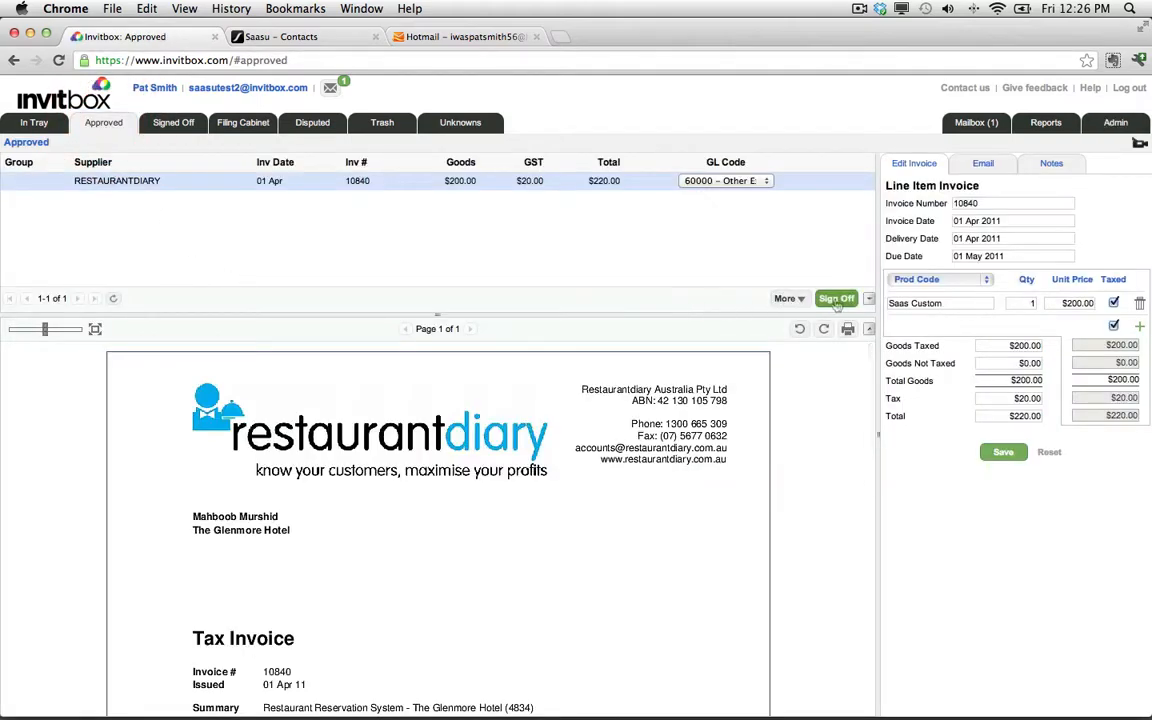
pyautogui.click(836, 299)
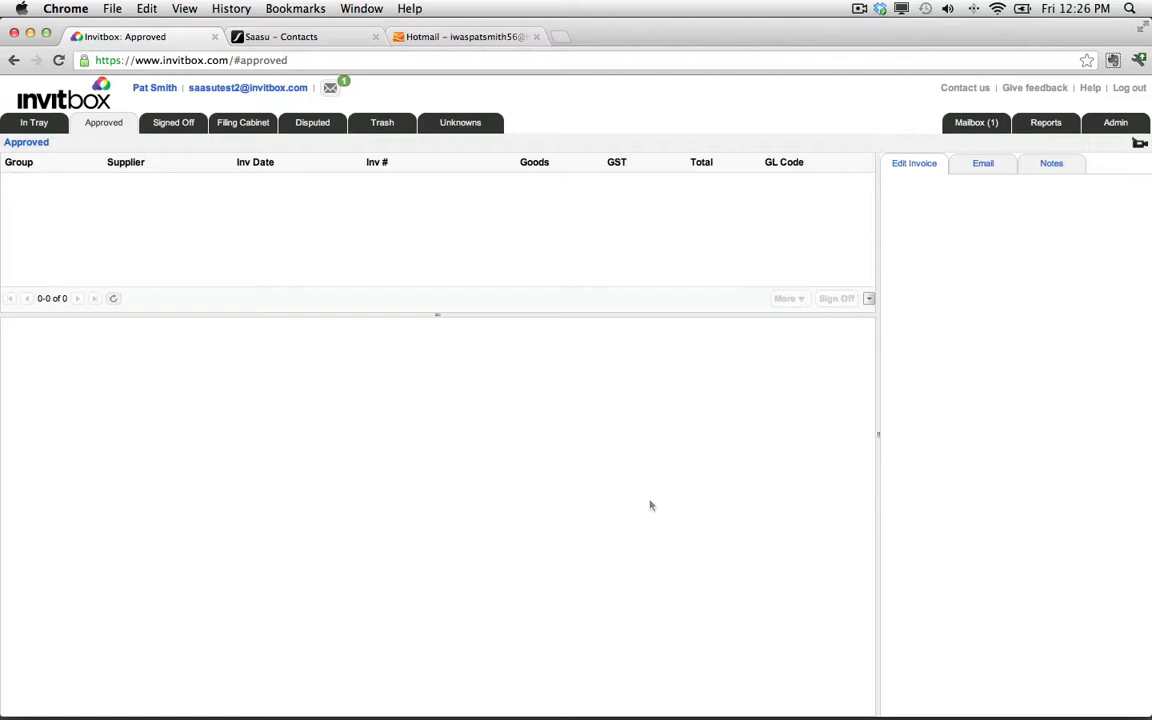
pyautogui.click(171, 122)
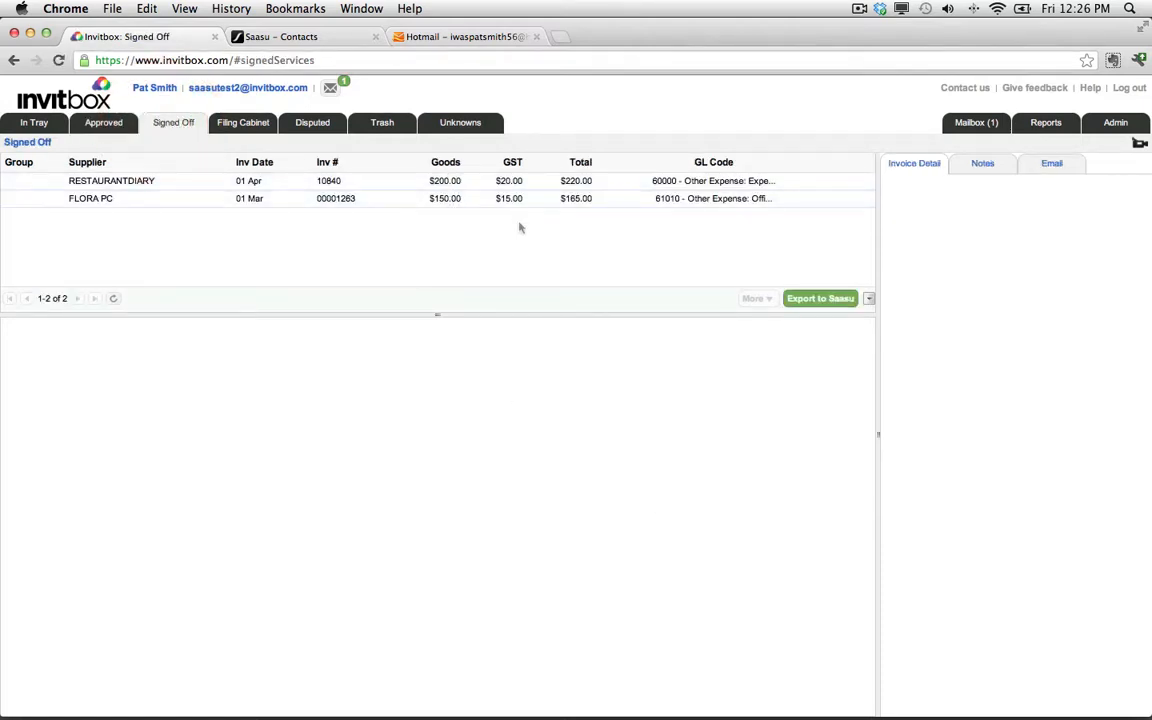
pyautogui.click(821, 299)
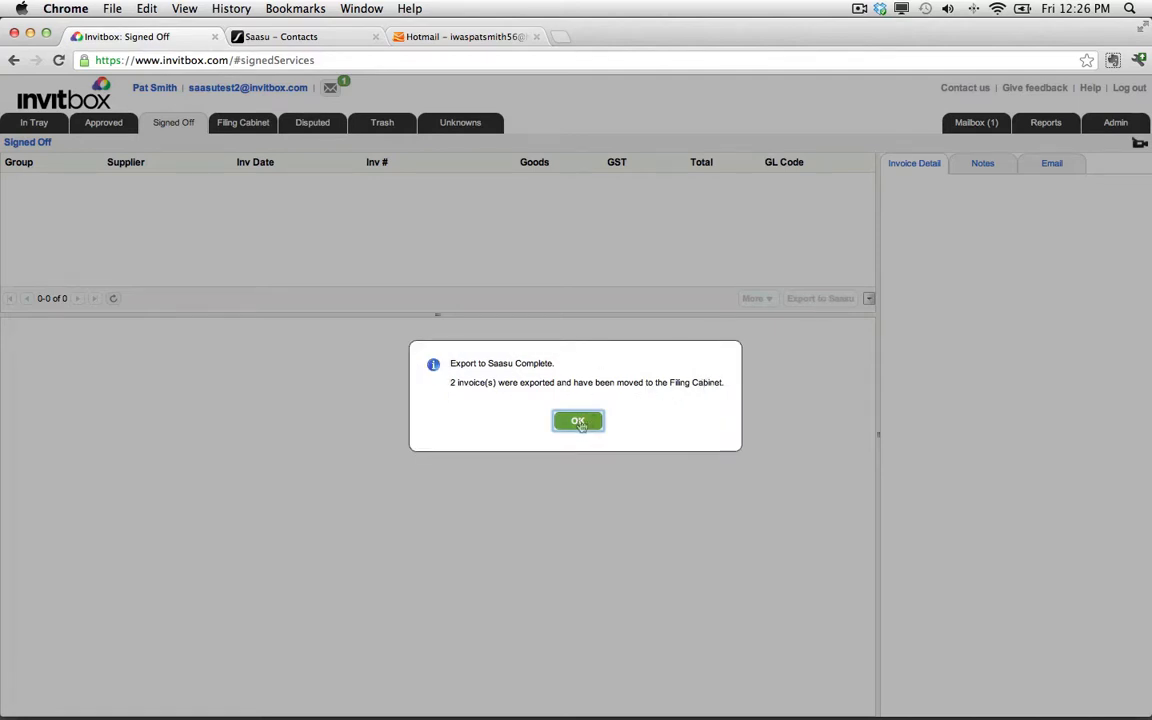
pyautogui.click(579, 421)
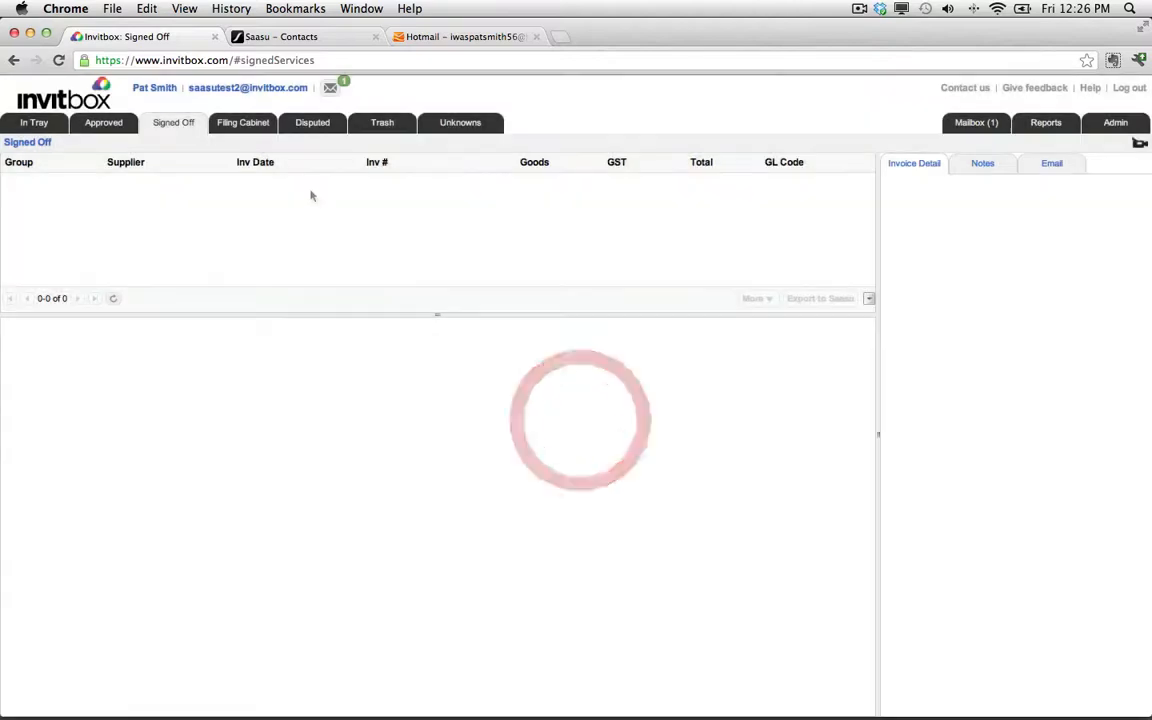
# Search the Filing Cabinet for completed FLORA PC invoices dated from 01 Jul 2010 and select the result.
pyautogui.click(245, 125)
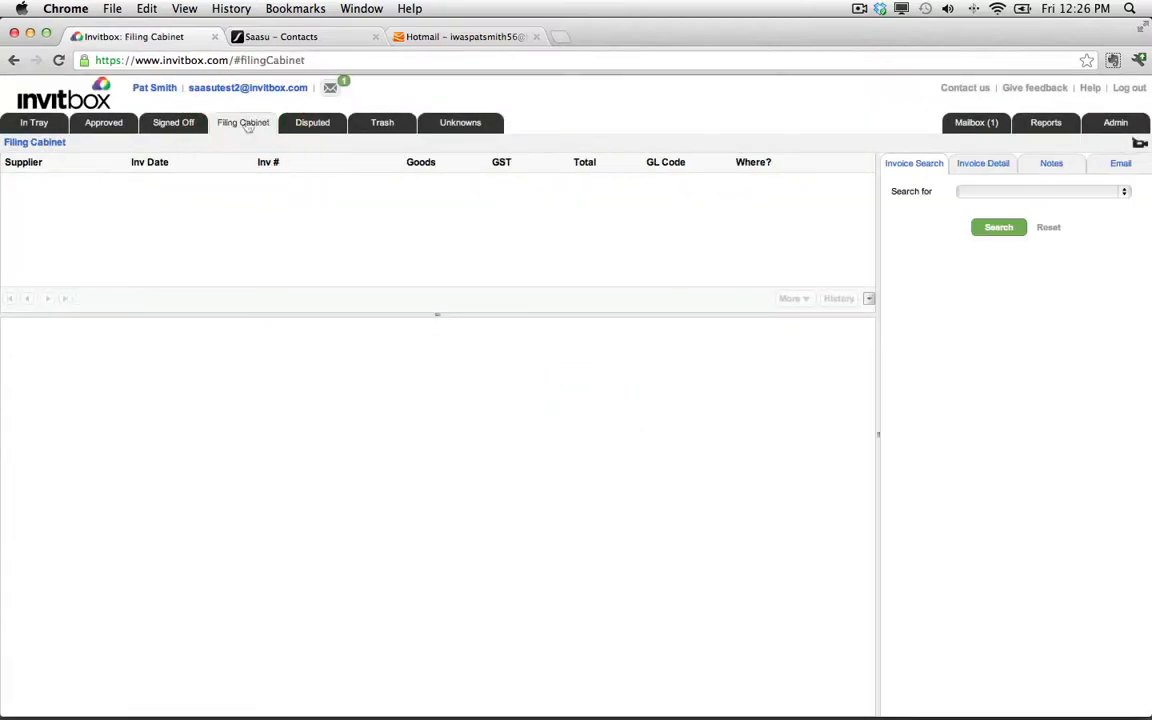
pyautogui.click(1125, 191)
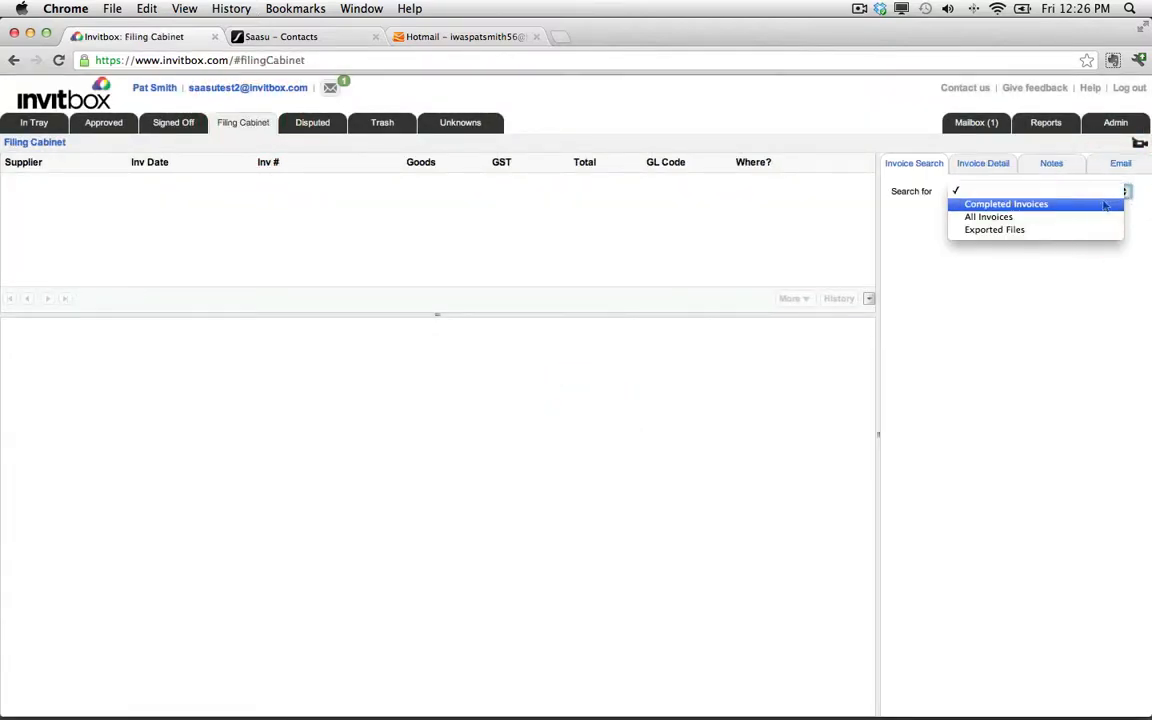
pyautogui.click(1099, 205)
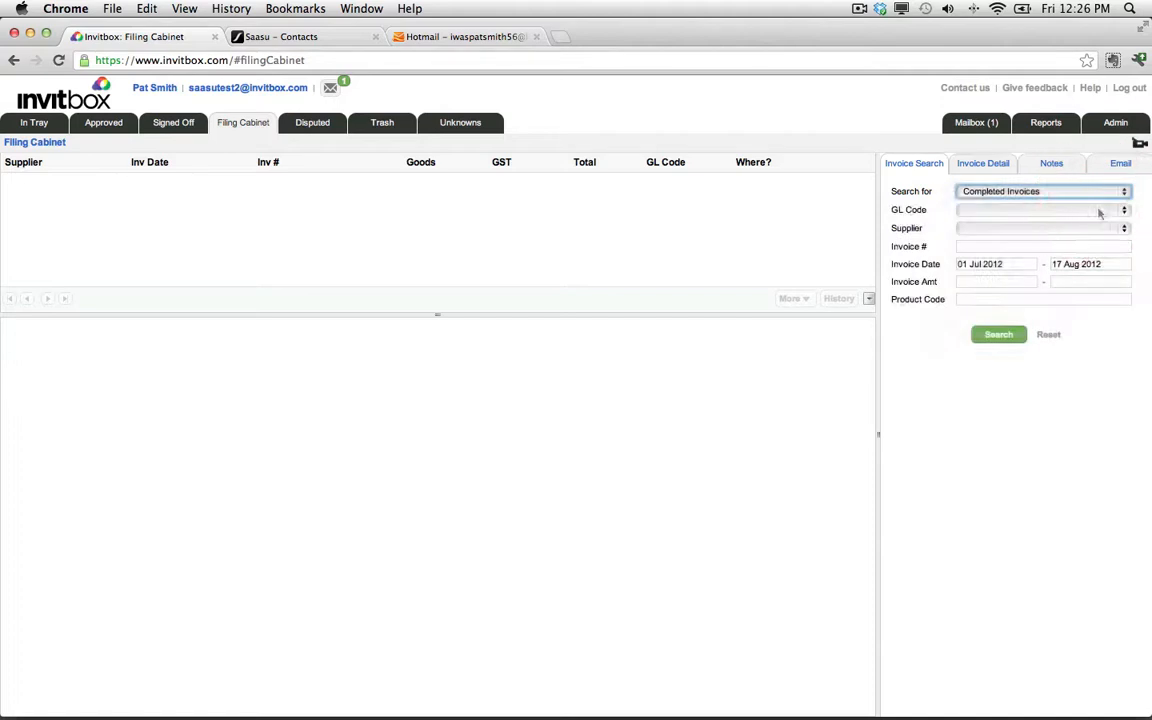
pyautogui.click(1129, 229)
pyautogui.click(1108, 242)
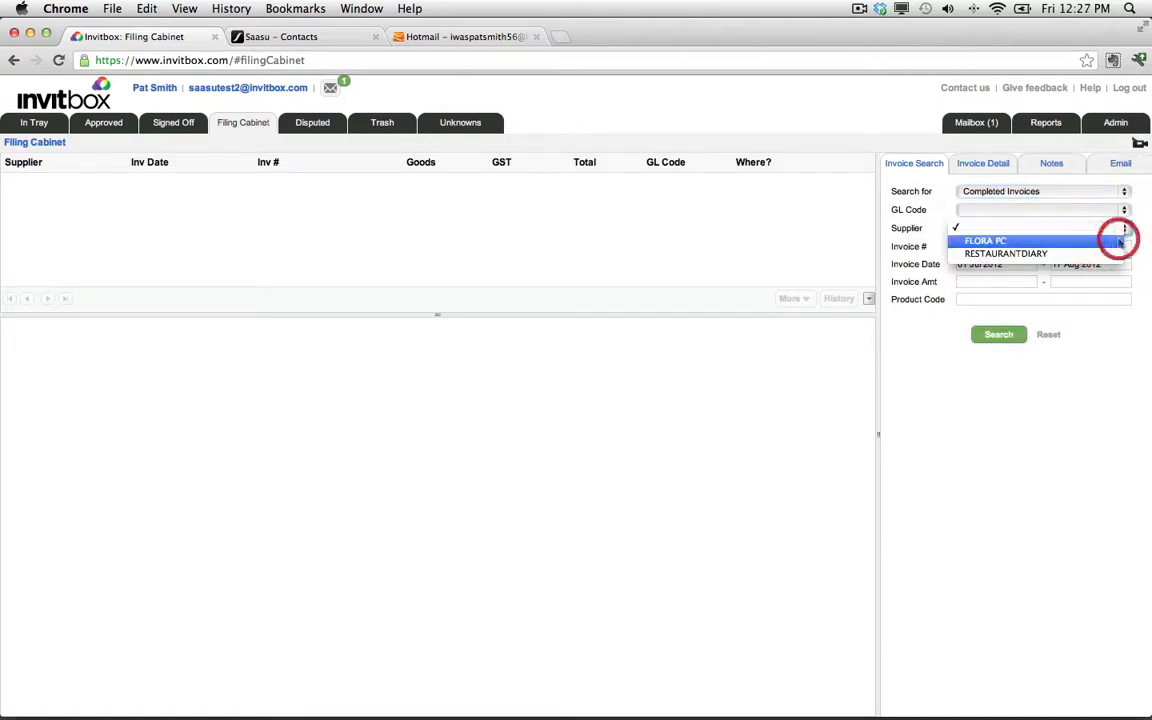
pyautogui.click(1029, 265)
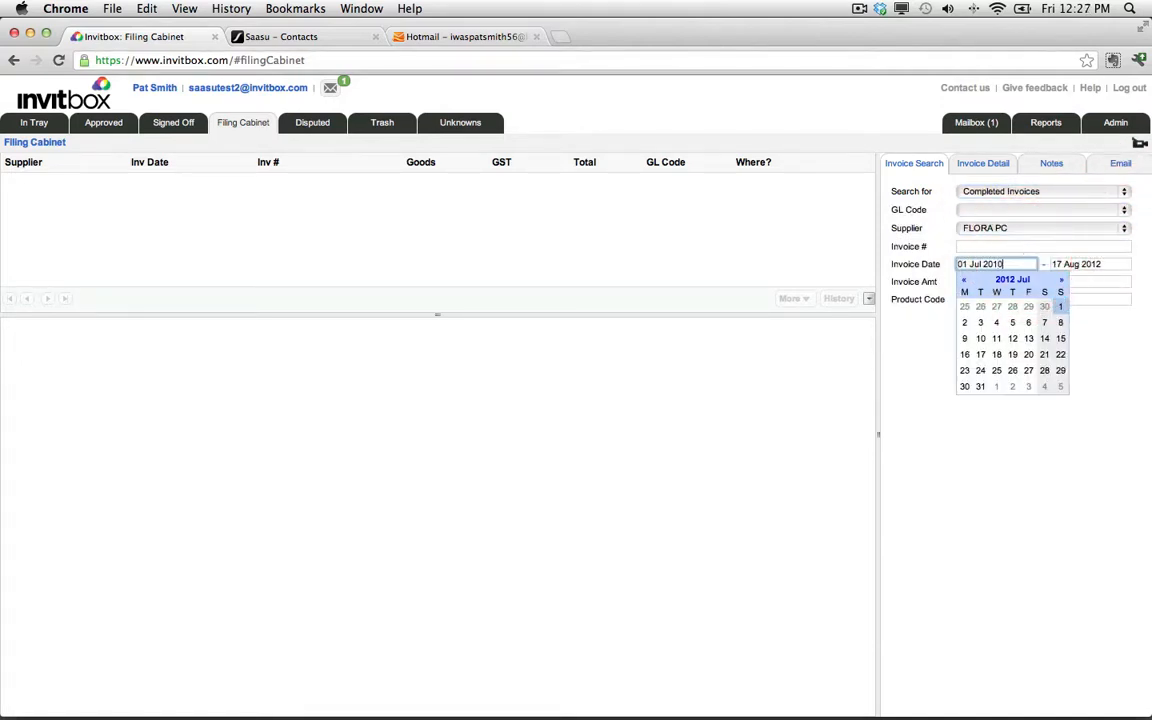
pyautogui.press('Return')
pyautogui.click(502, 181)
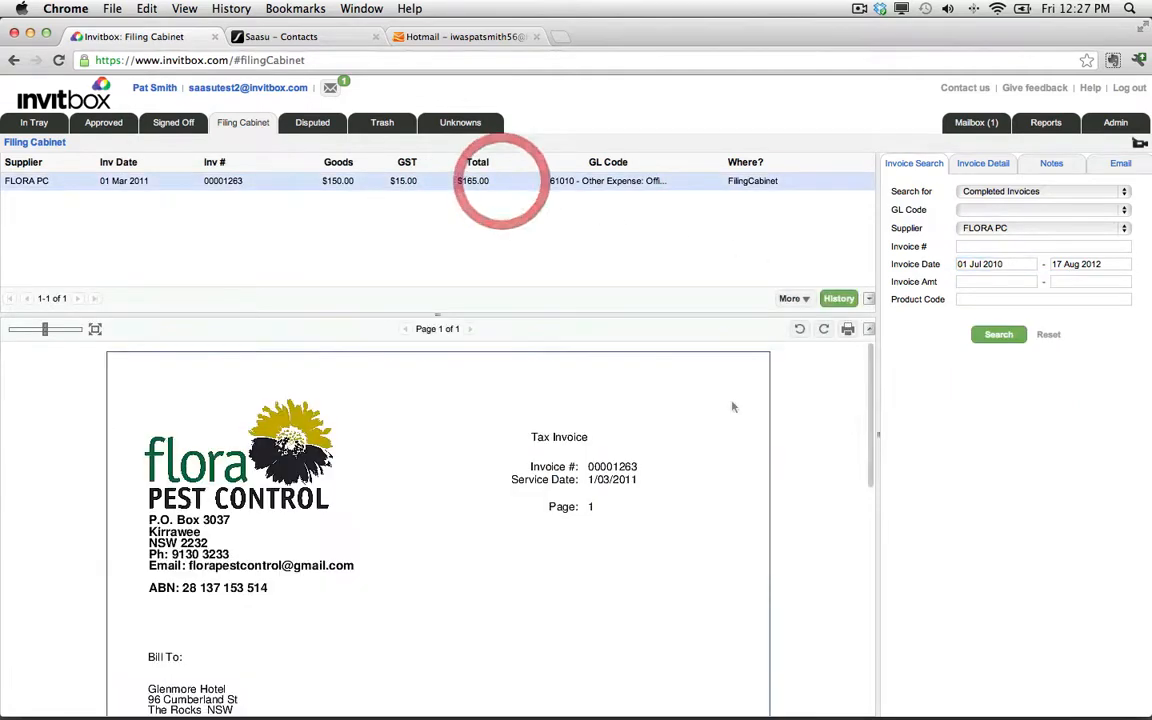
# Open the exported Flora purchase among Saasu's purchases and review its details.
pyautogui.click(290, 36)
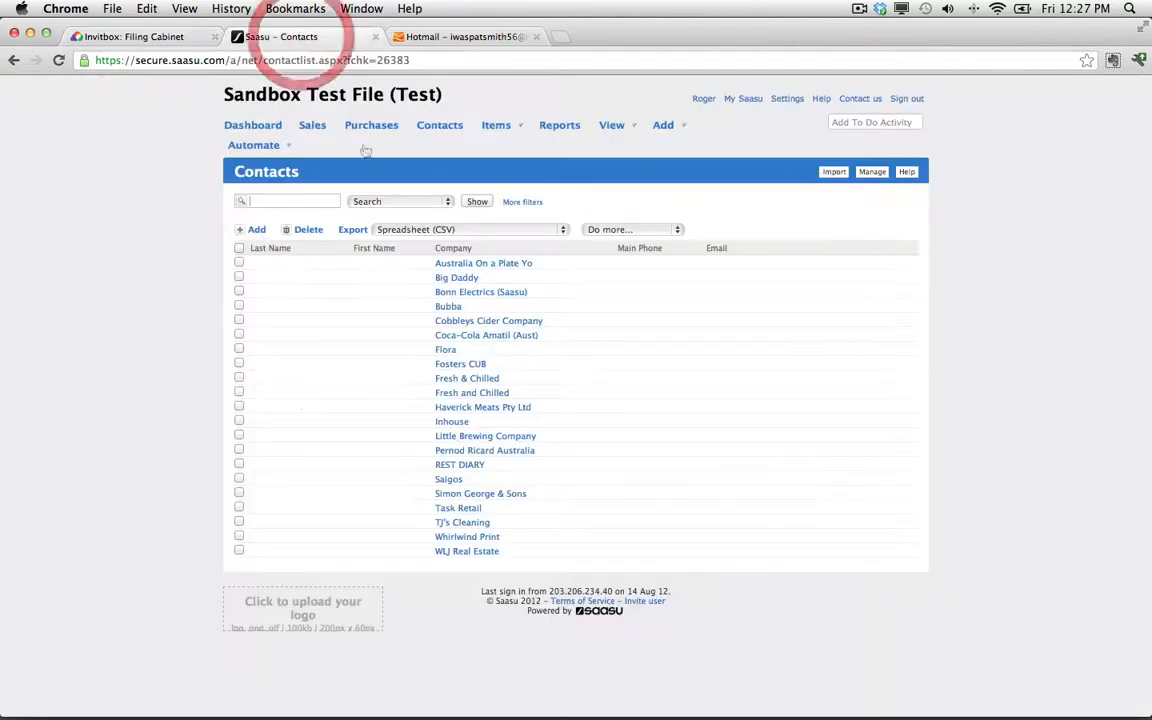
pyautogui.click(366, 129)
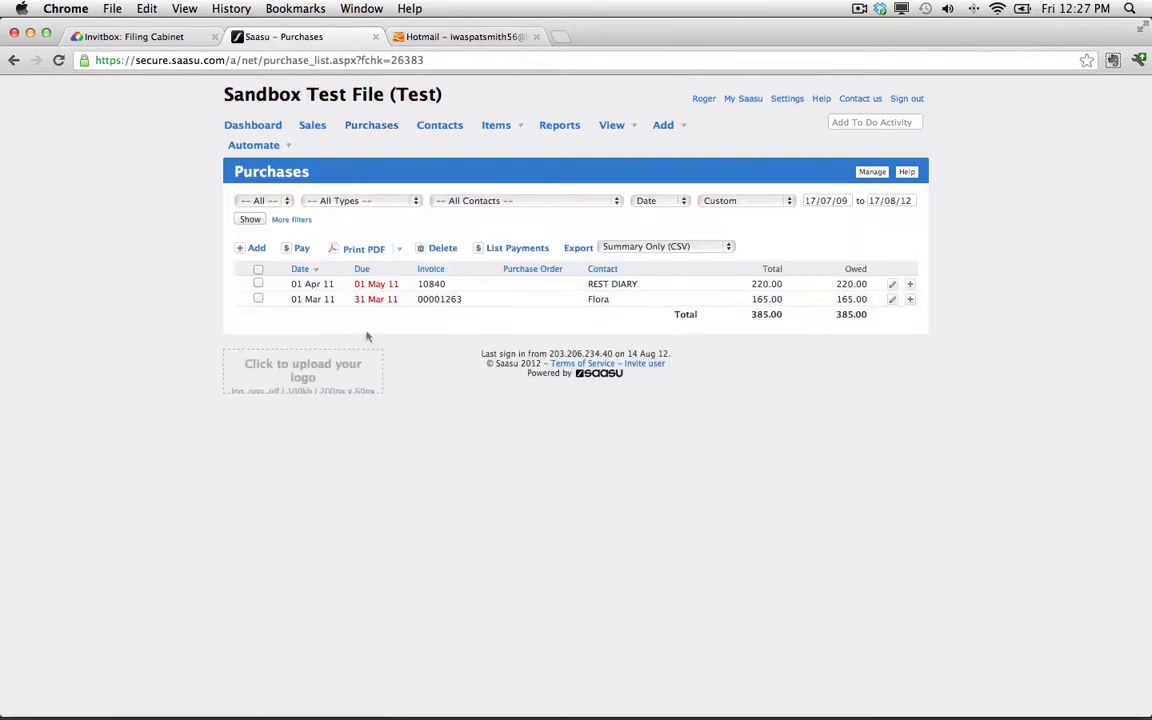
pyautogui.click(560, 307)
pyautogui.click(892, 299)
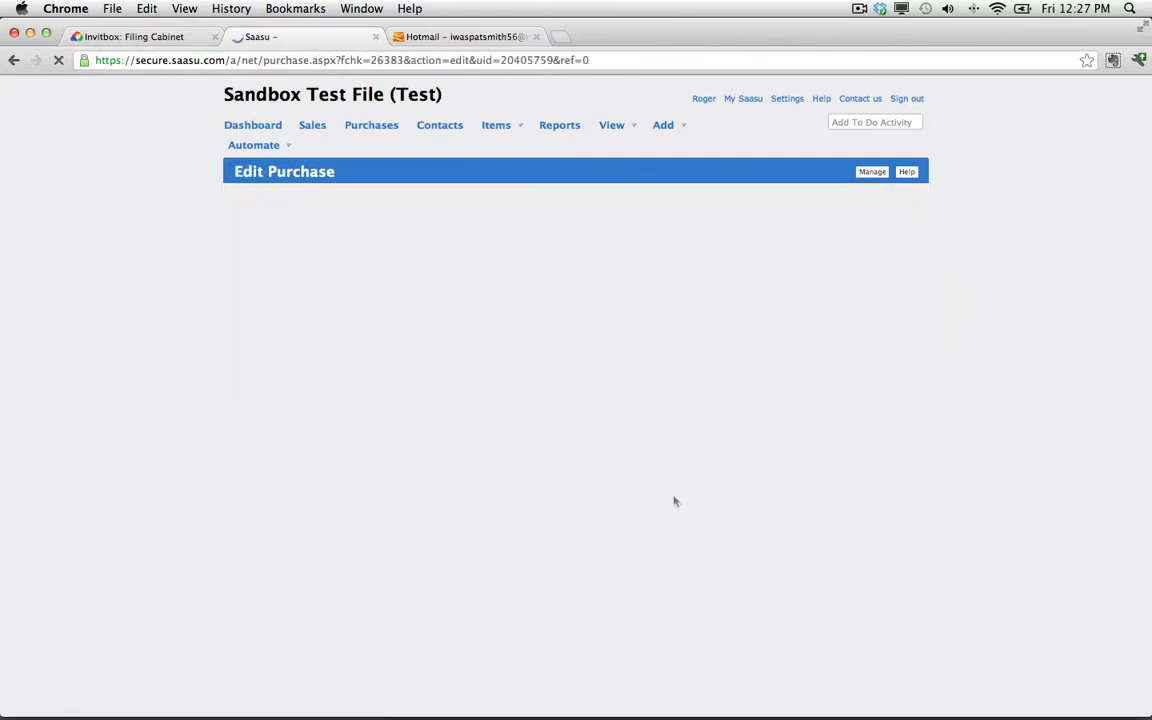
pyautogui.scroll(-3, 676, 501)
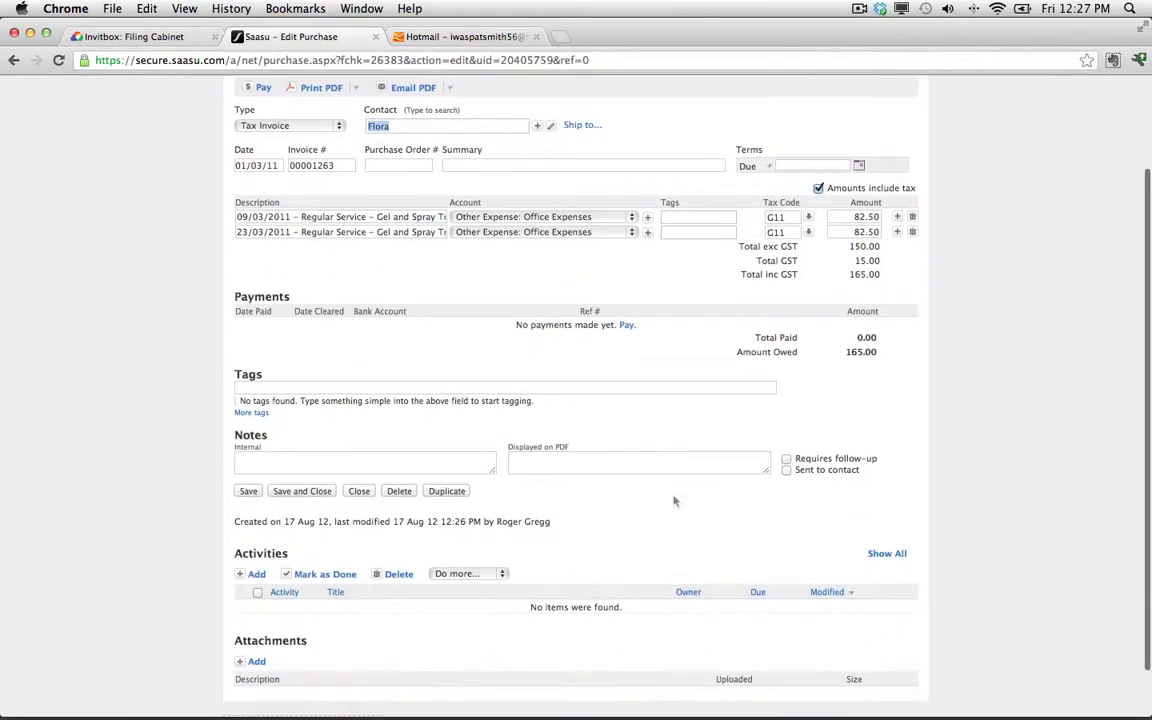
pyautogui.scroll(3, 676, 498)
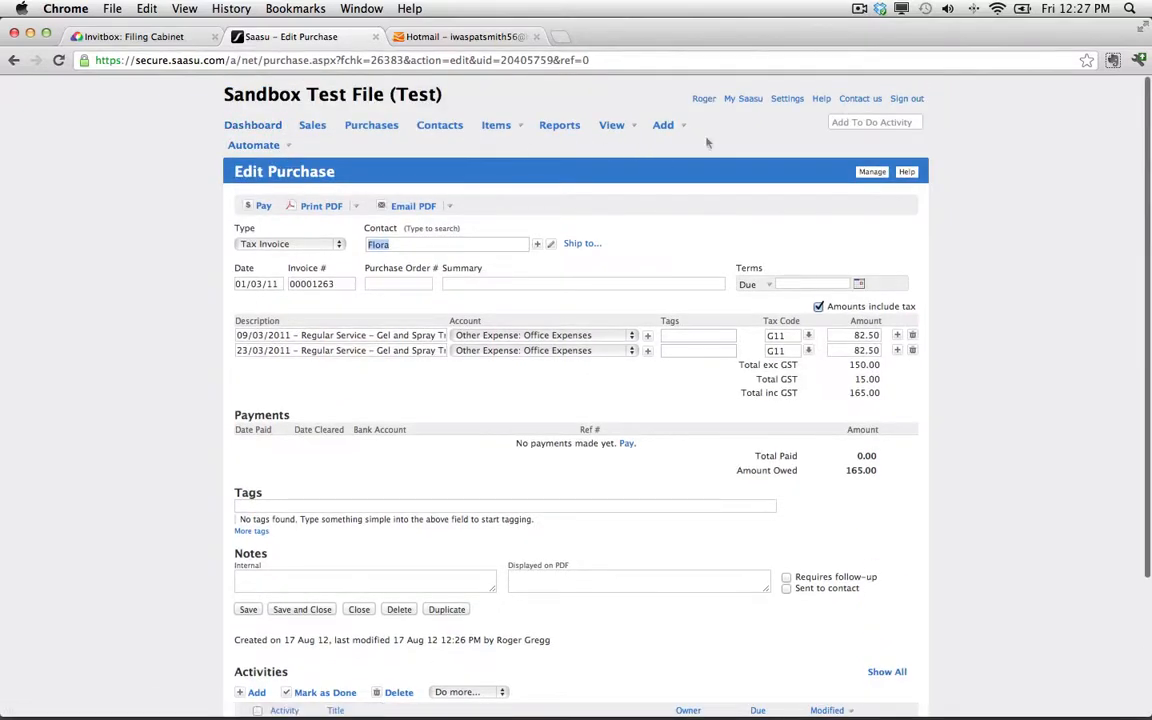